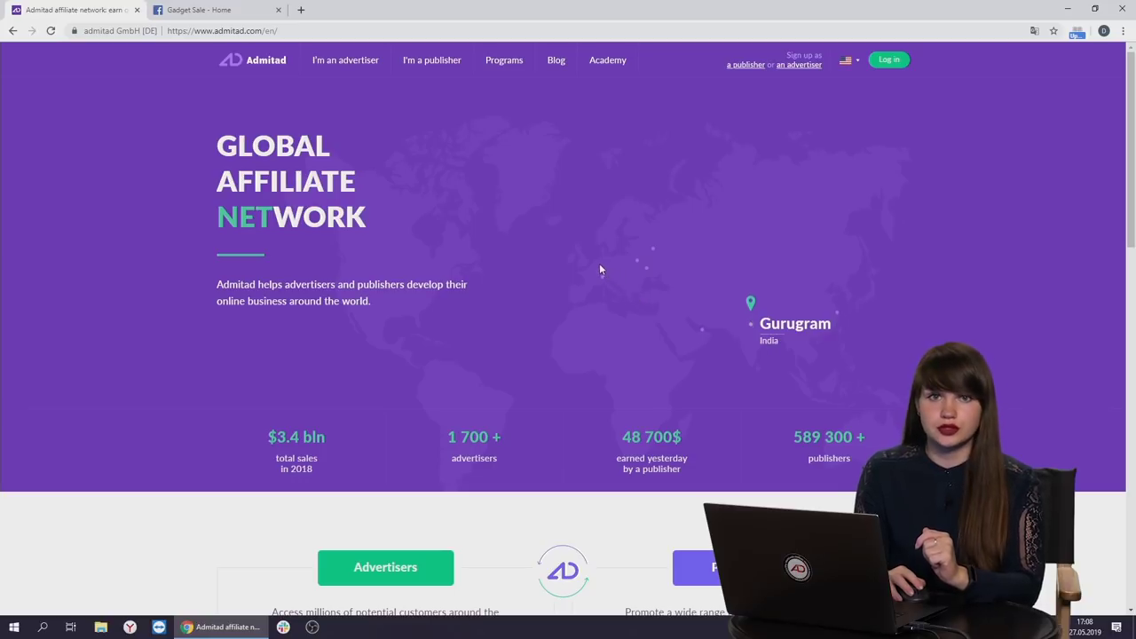
Open Admitad's All programs catalogue and browse the rated listings, topped by Aliexpress WW
click(491, 60)
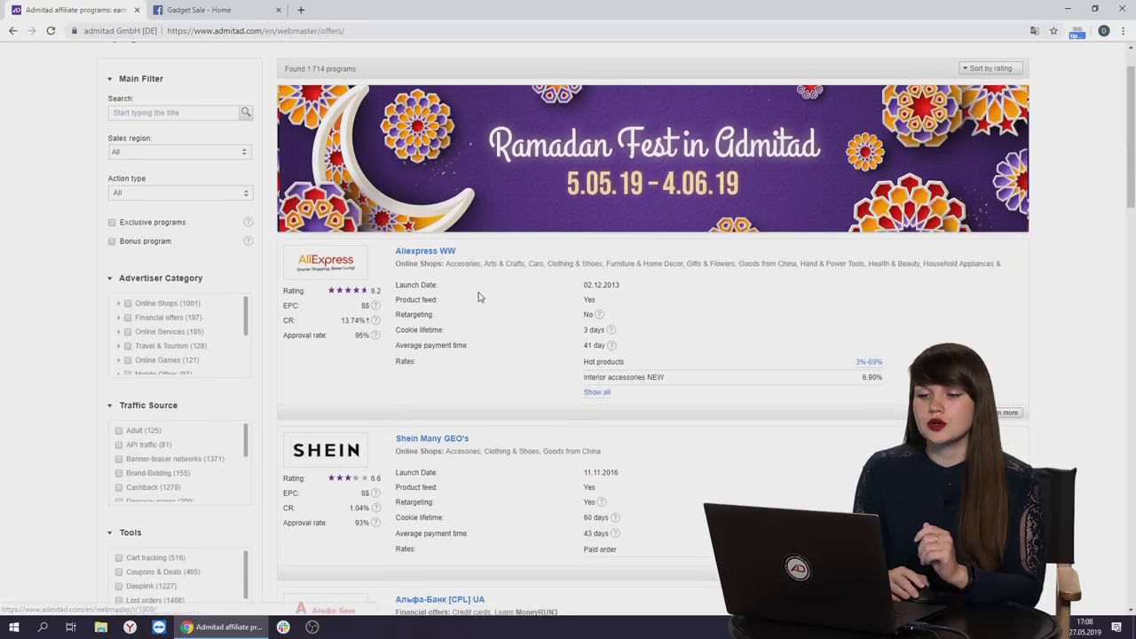
scroll(476, 296, down, 1)
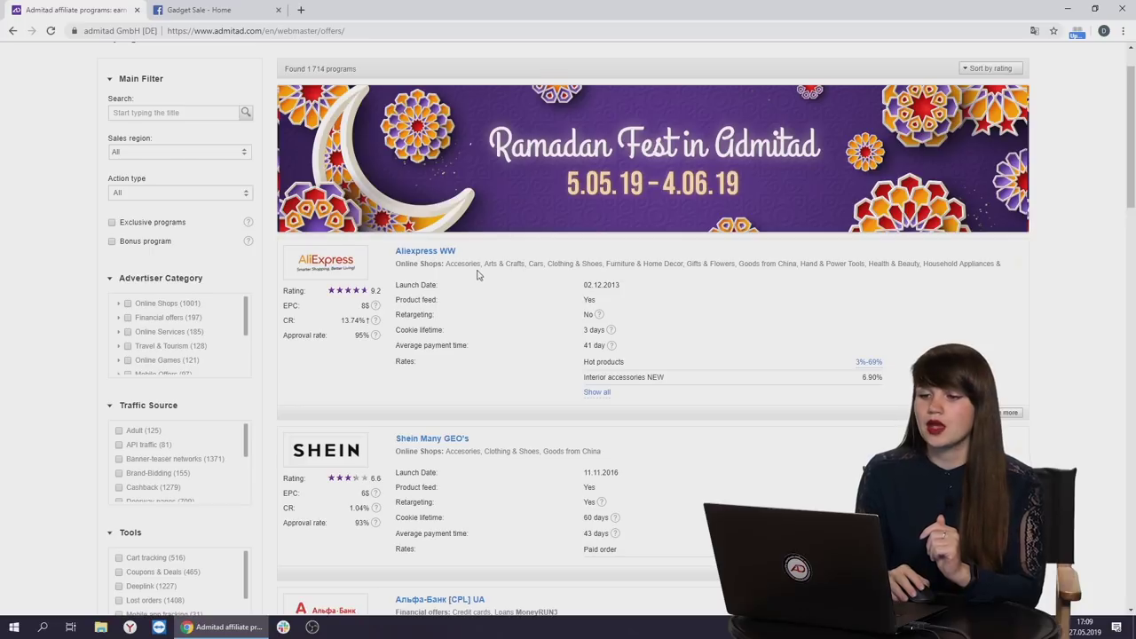
scroll(480, 282, down, 2)
scroll(586, 269, up, 3)
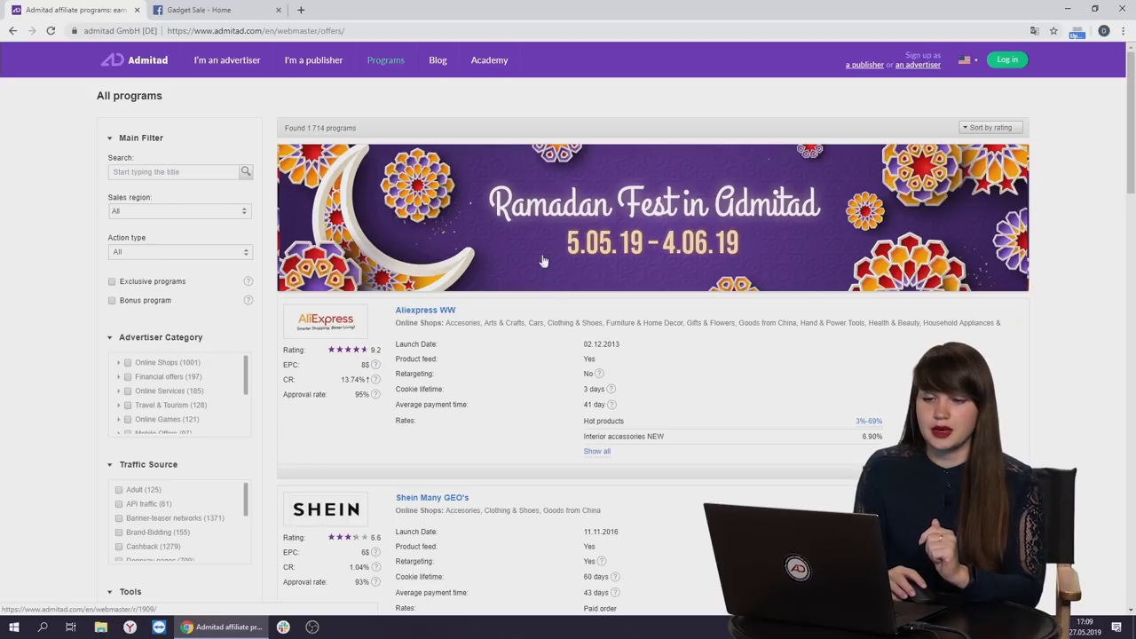
Switch to the Gadget Sale Facebook page and look over its posts, including the Smartwatch offer
click(229, 10)
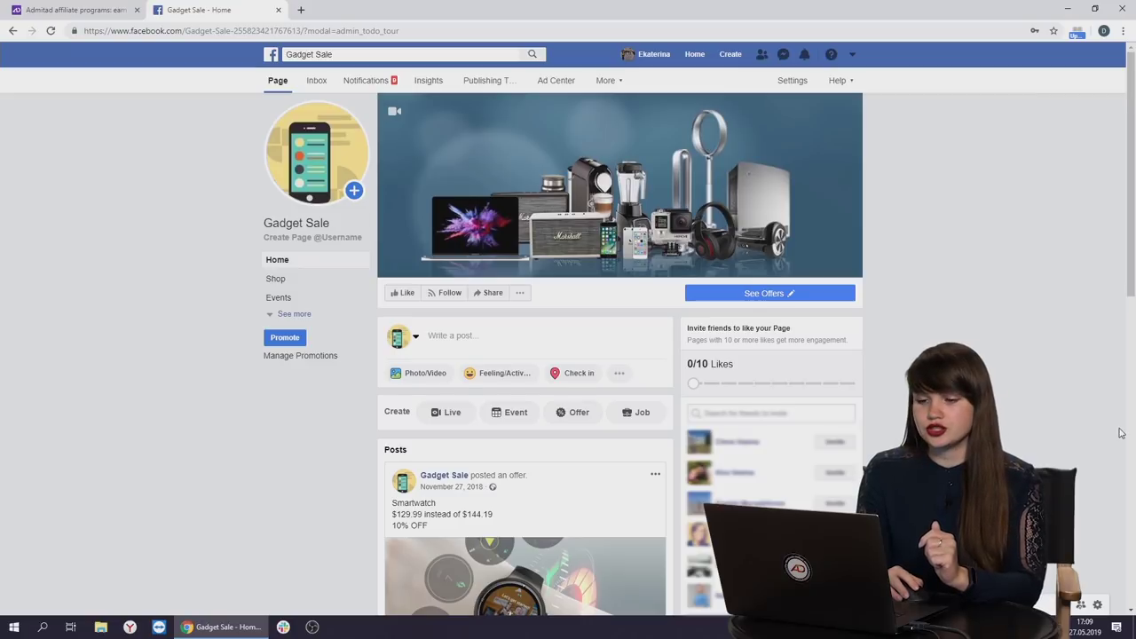
scroll(1110, 434, down, 2)
scroll(1118, 432, up, 2)
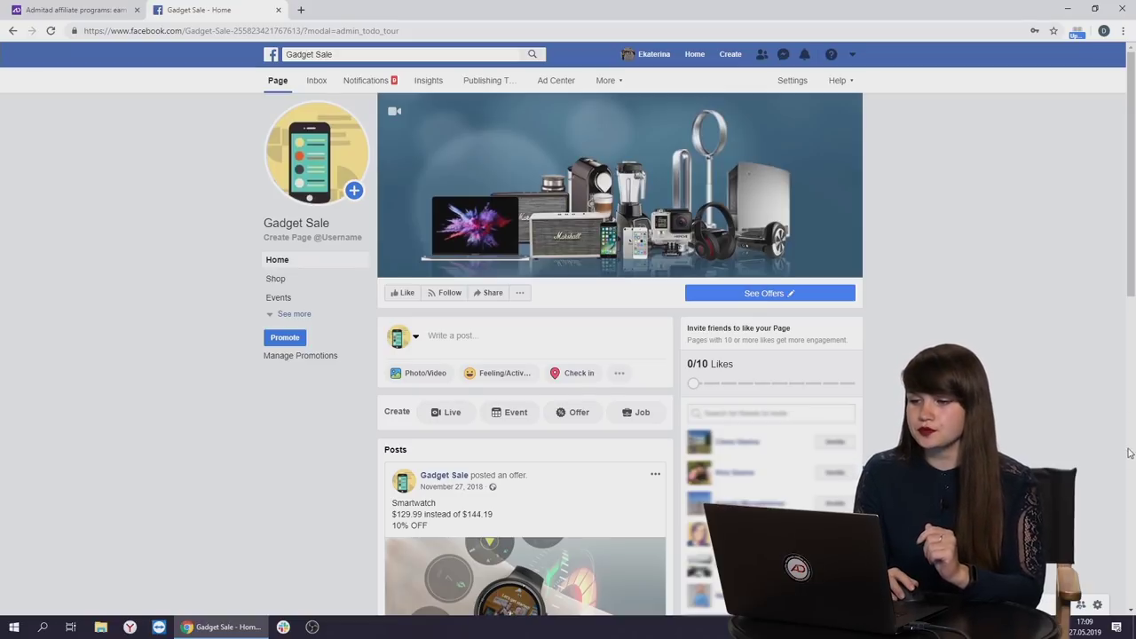
scroll(1129, 453, down, 2)
scroll(1091, 506, up, 2)
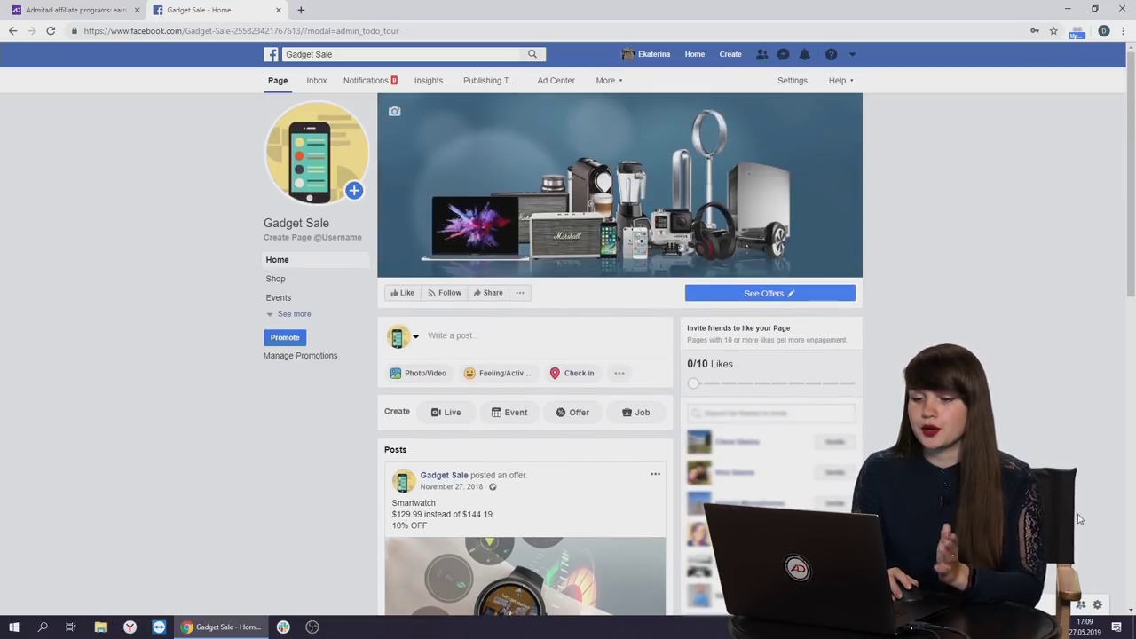
Return to the Admitad home page and log in with the saved account login and password
click(33, 11)
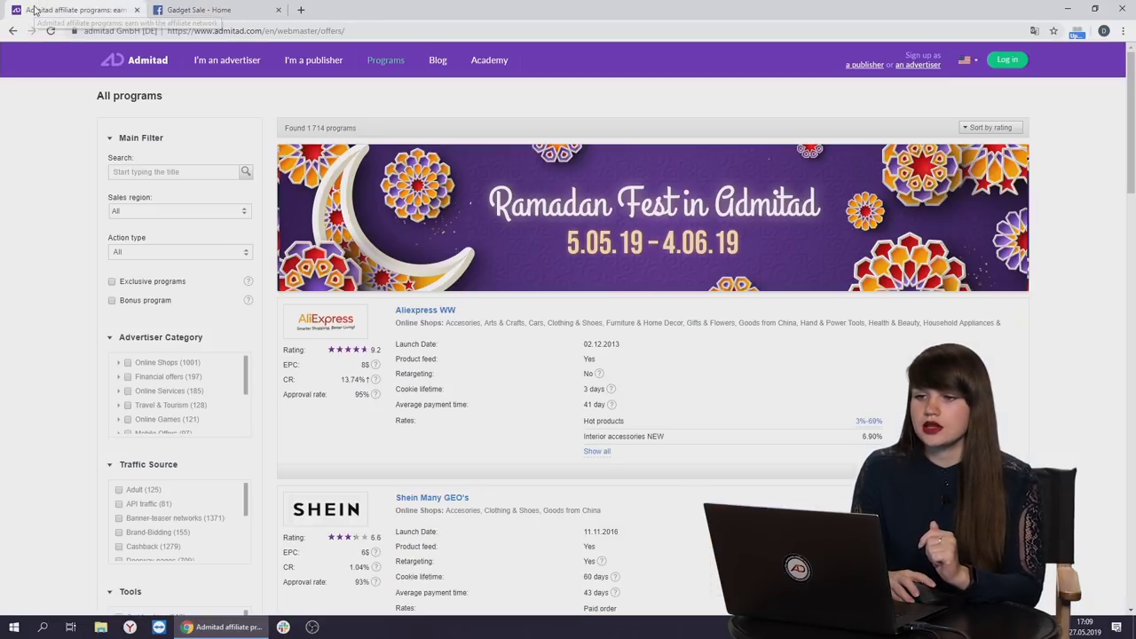
click(142, 64)
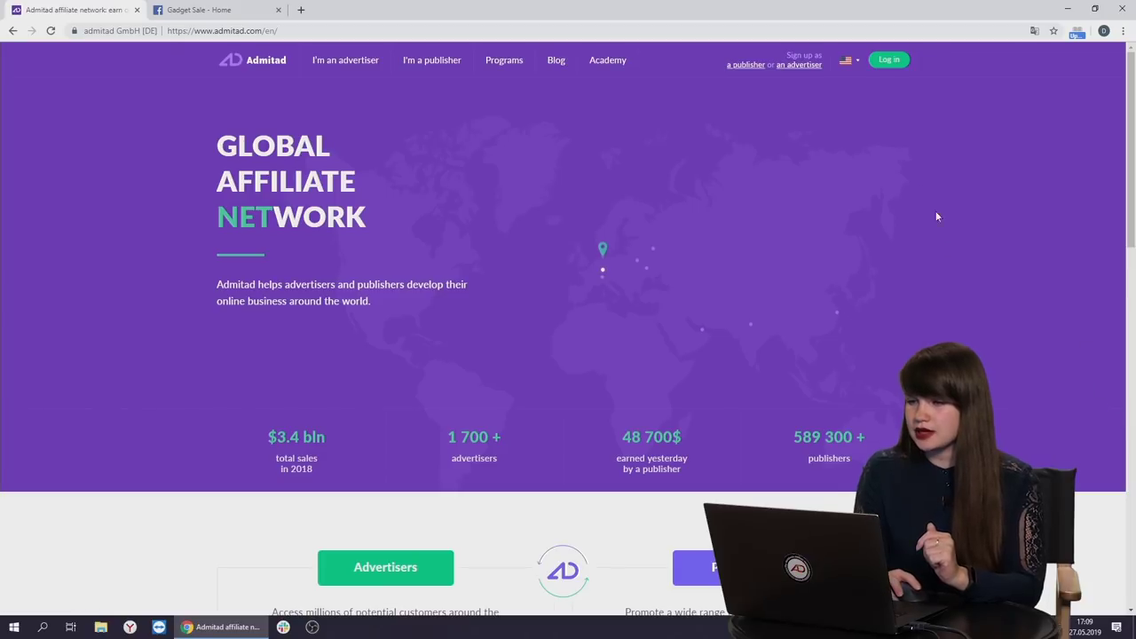
click(887, 62)
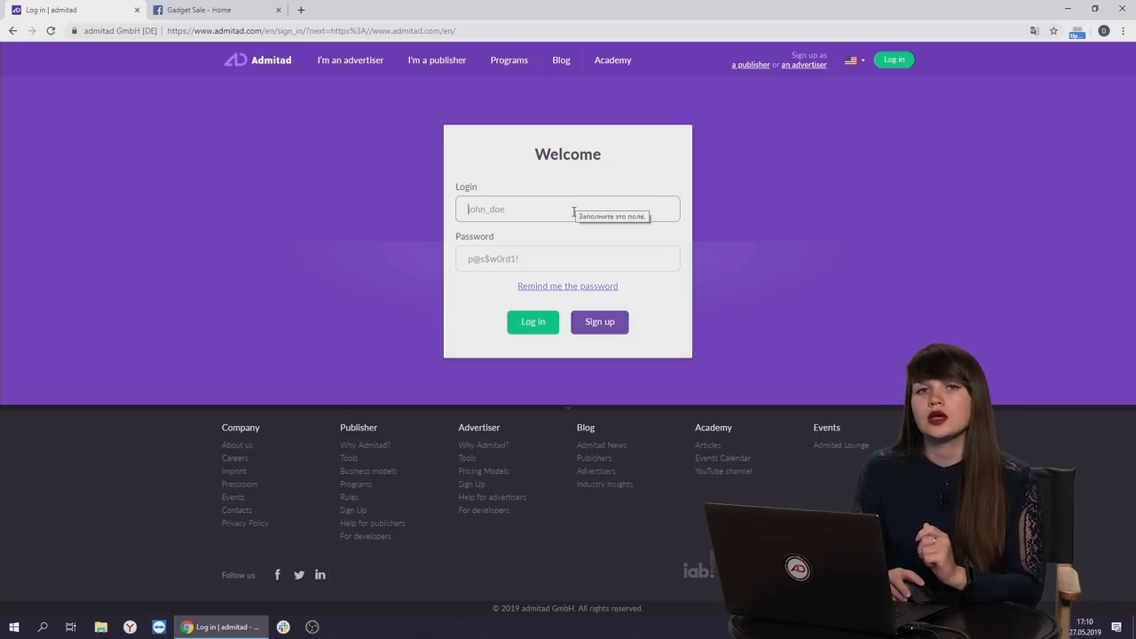
click(577, 211)
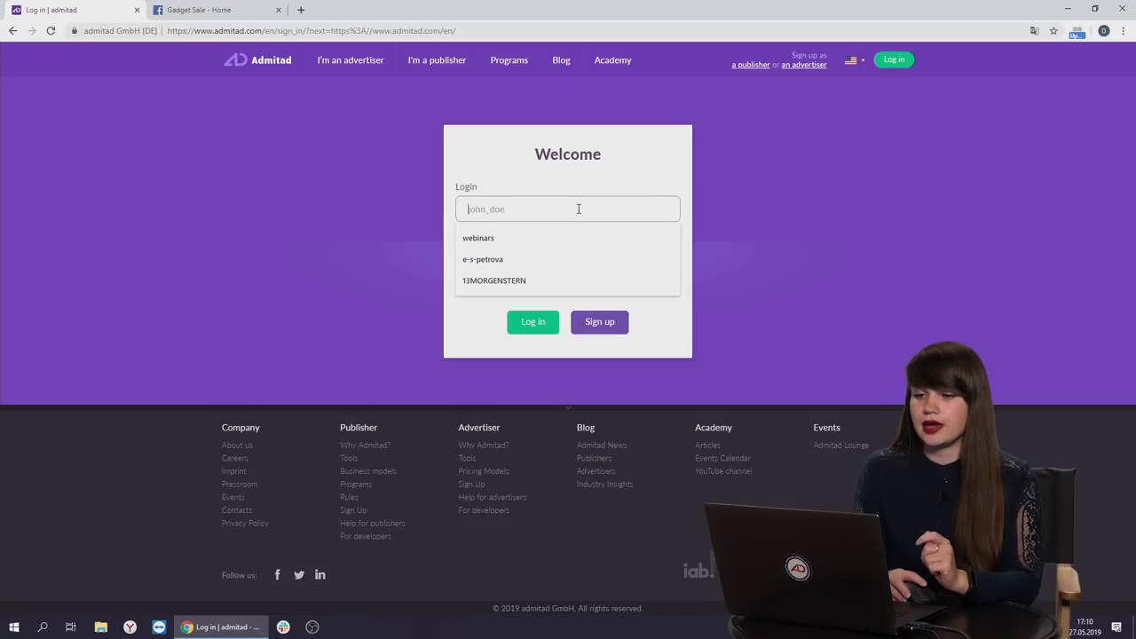
click(508, 236)
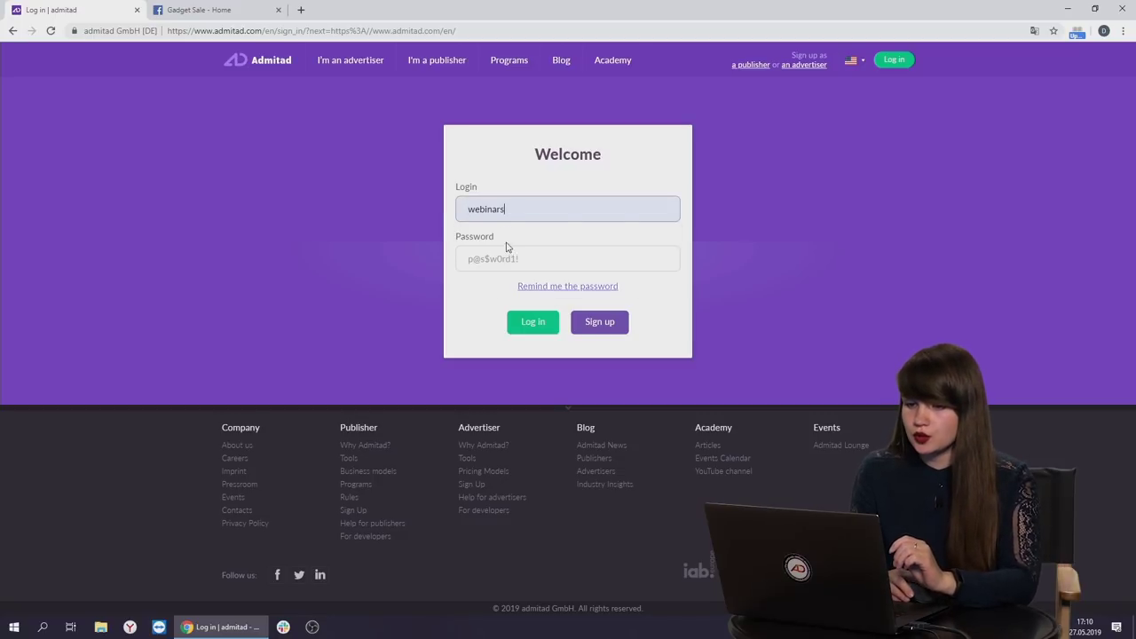
click(510, 258)
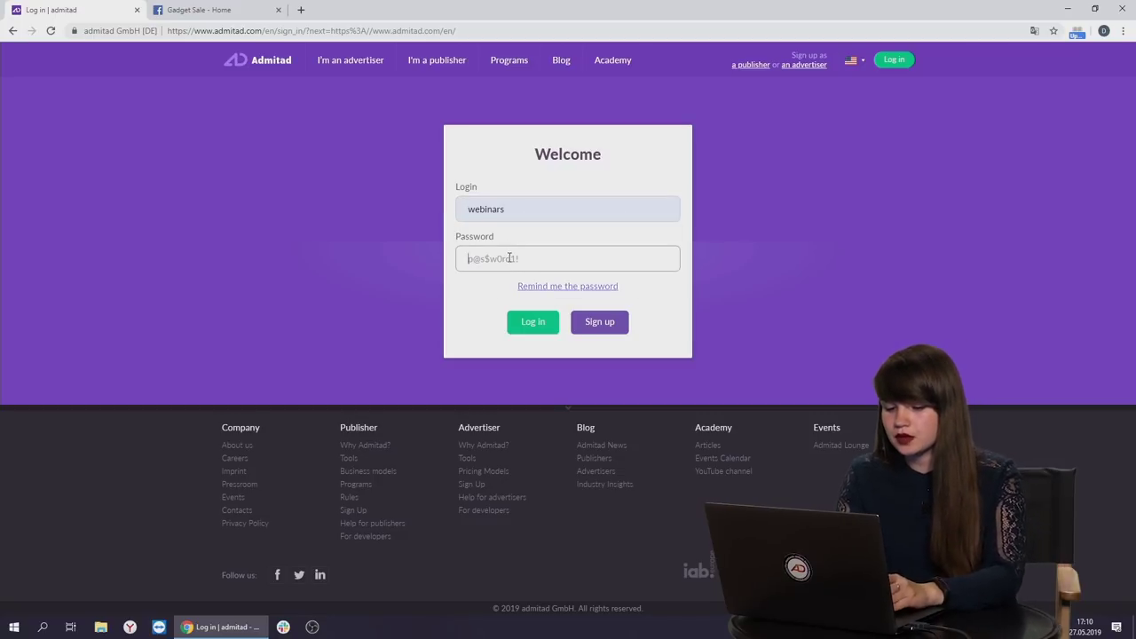
text(p)
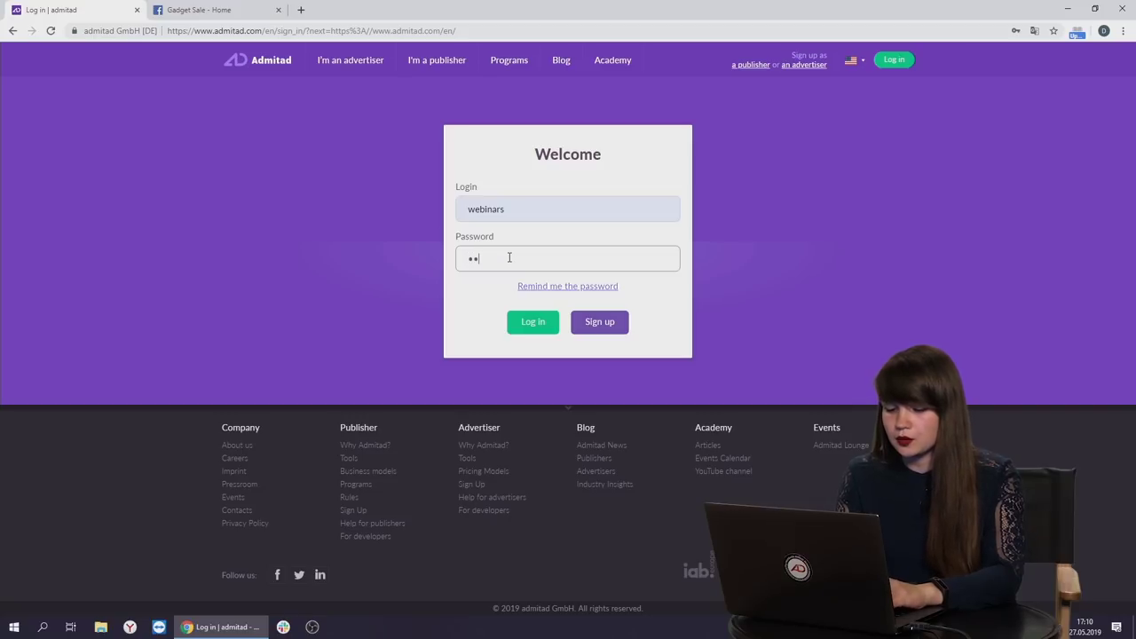
text(••••••)
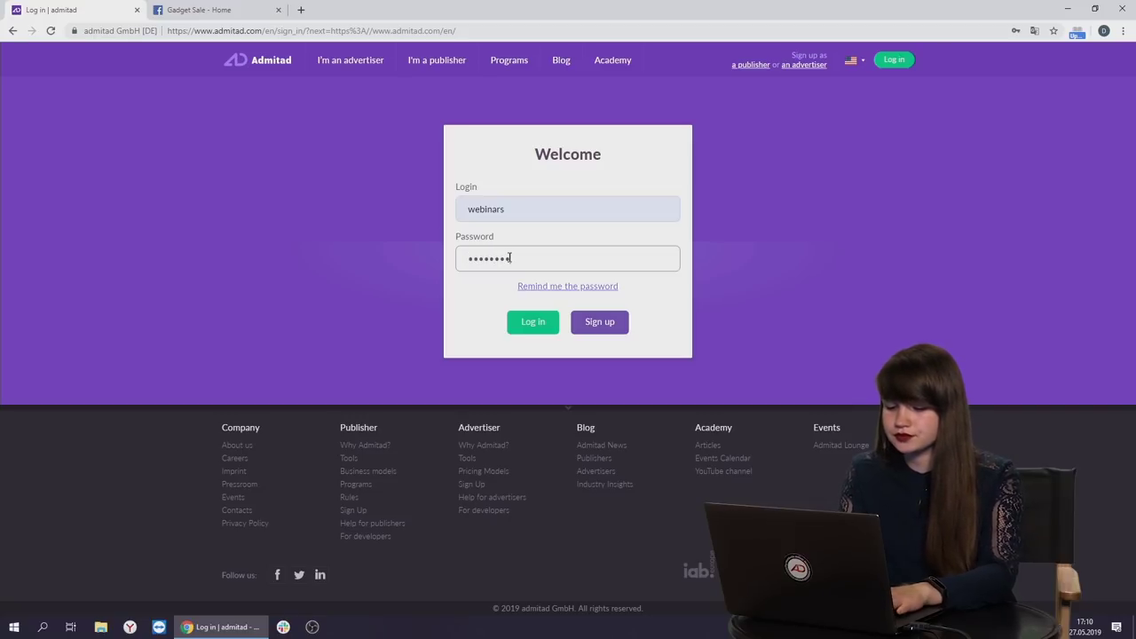
text(•)
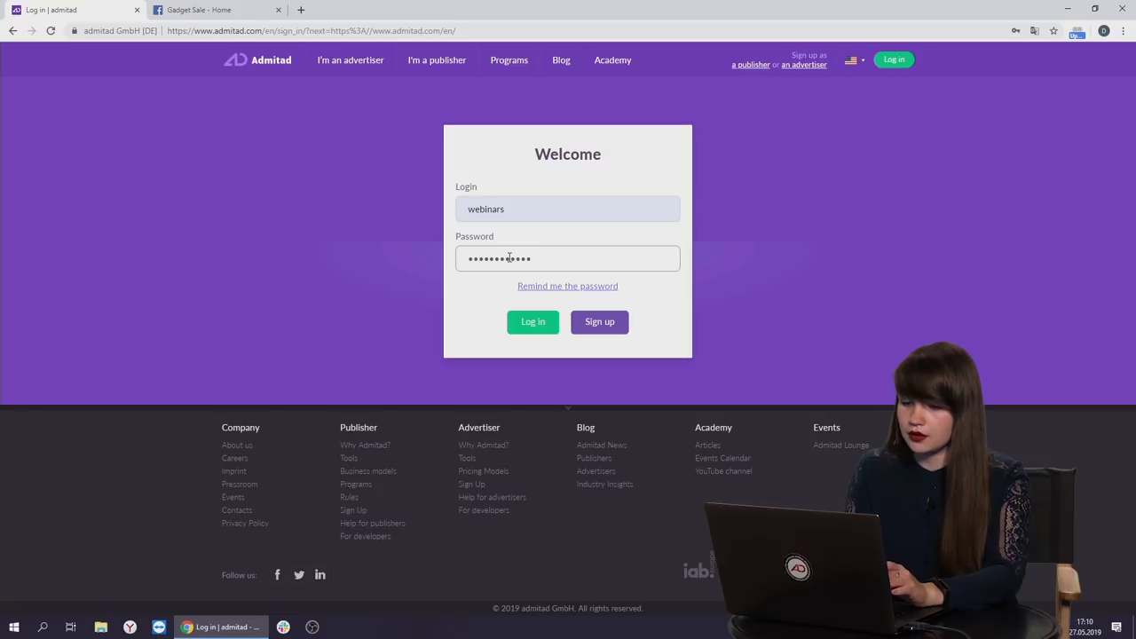
click(535, 323)
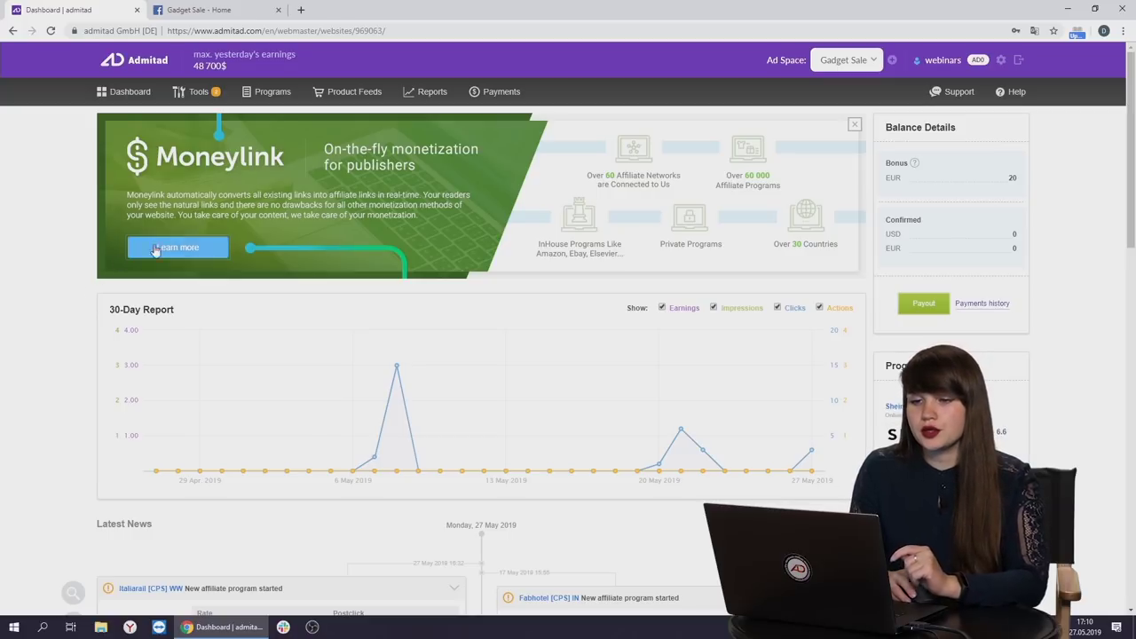
Open All Programs from the dashboard's Programs menu for the Gadget Sale ad space
mouse_move(284, 92)
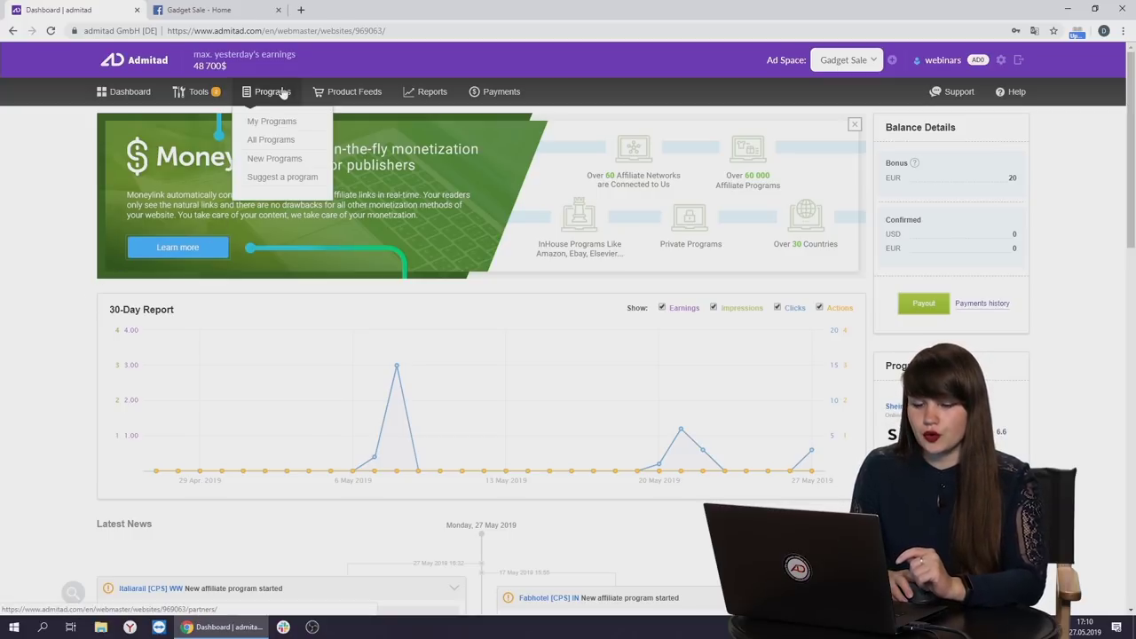
click(265, 142)
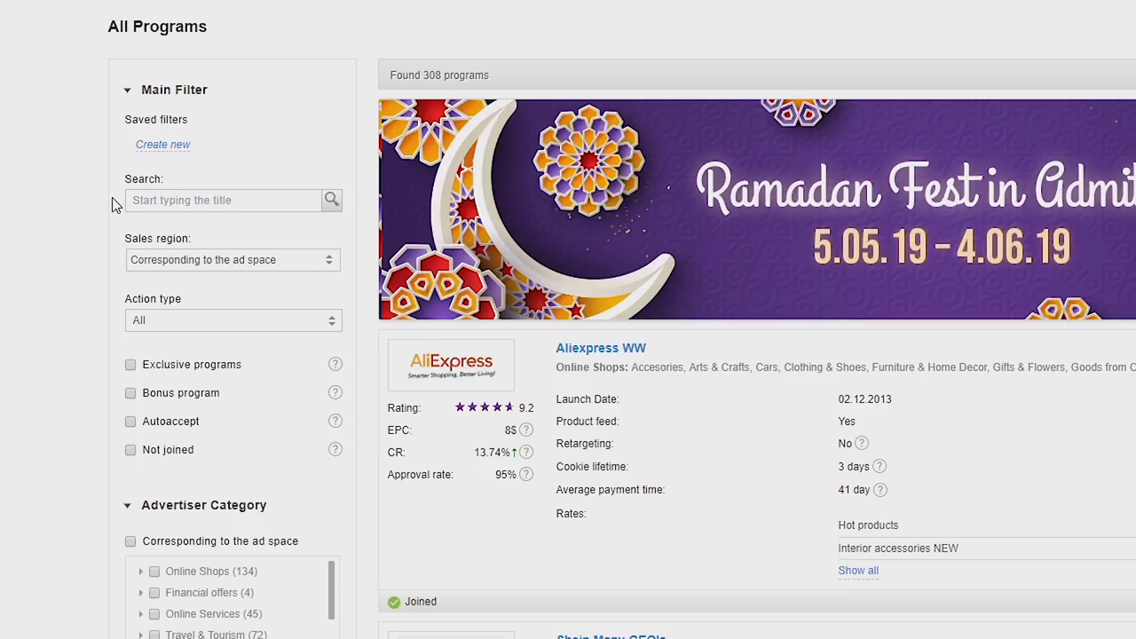
Filter programs to United States sales region, Sale action type, and Autoaccept only
scroll(102, 206, down, 1)
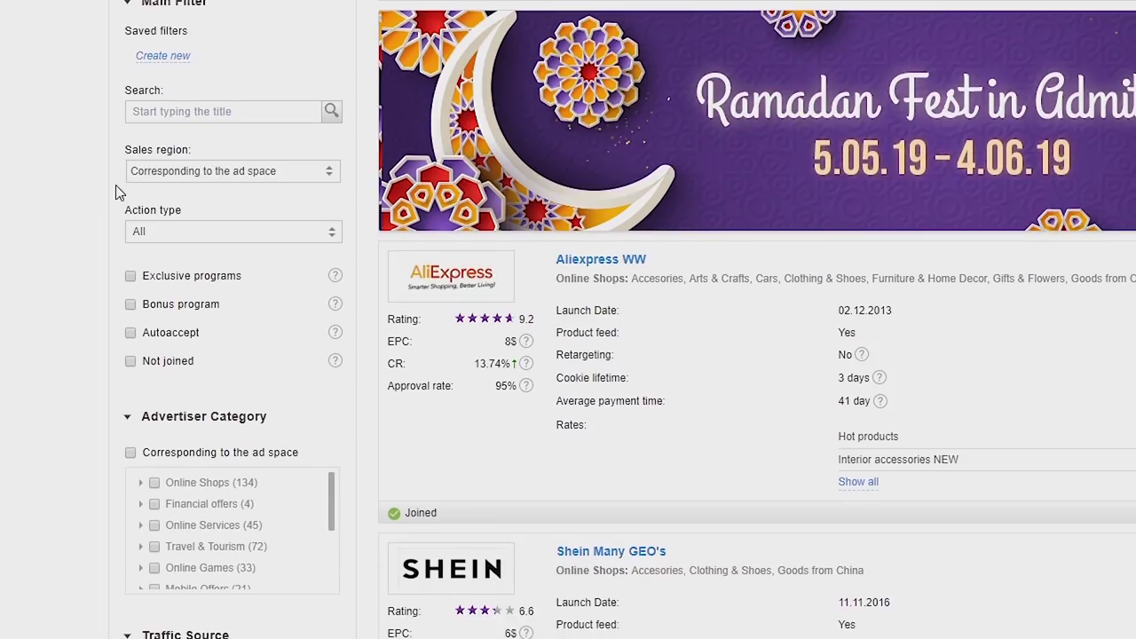
click(191, 174)
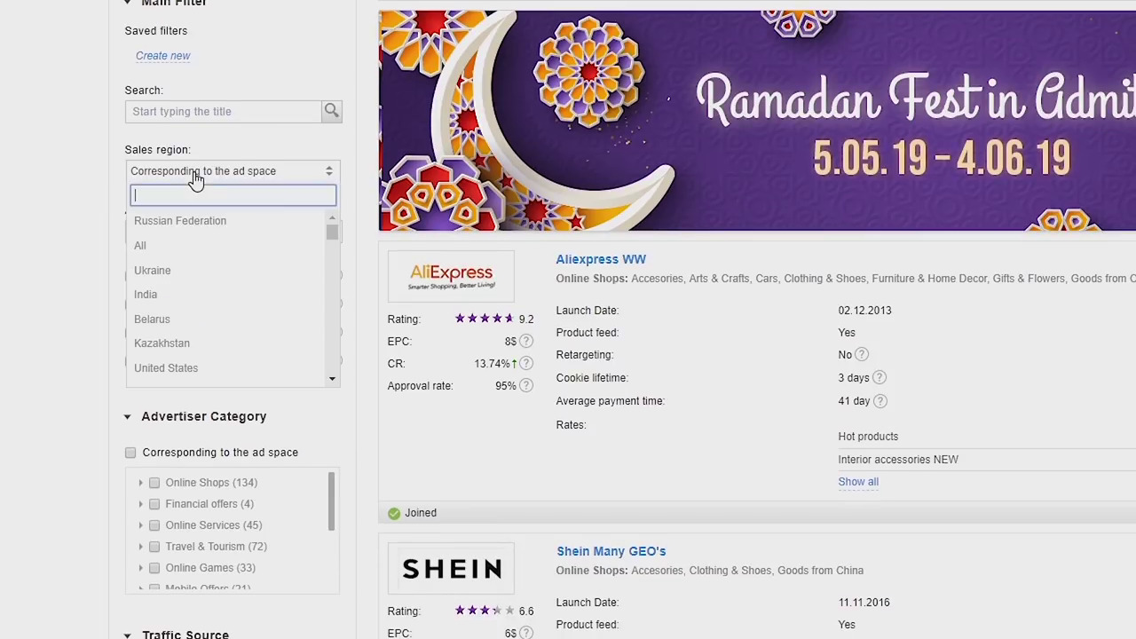
click(179, 369)
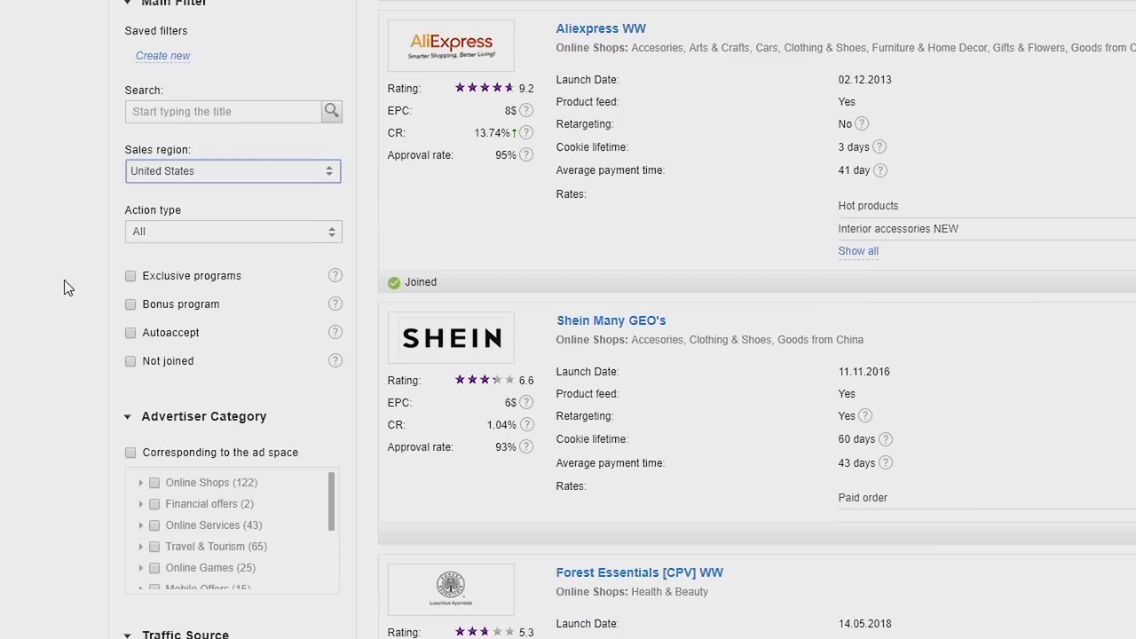
click(177, 229)
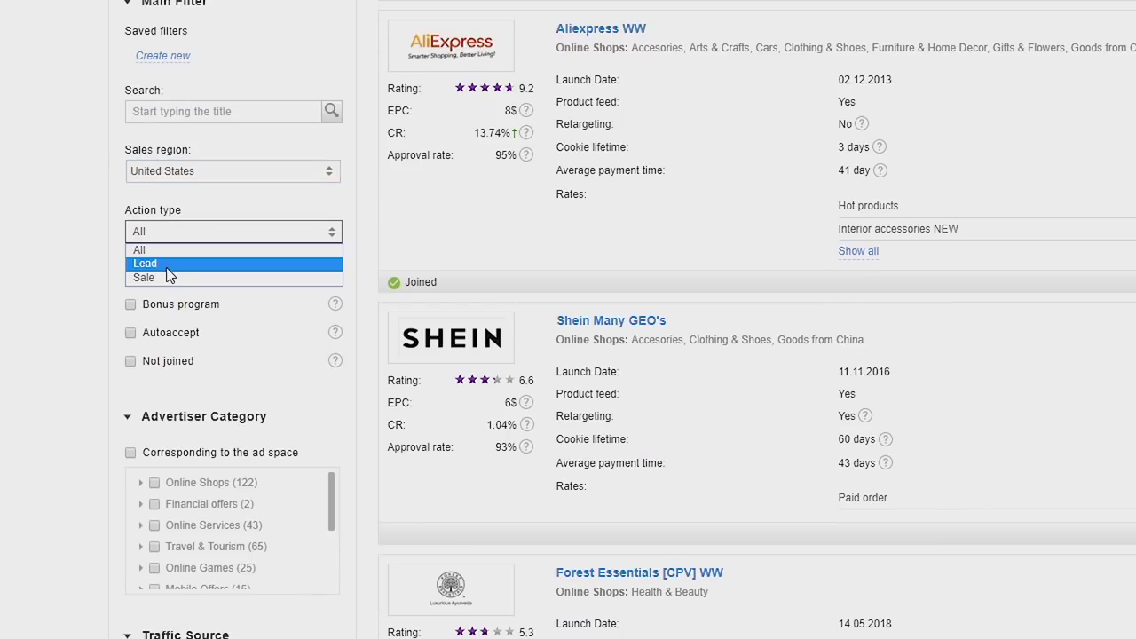
click(163, 277)
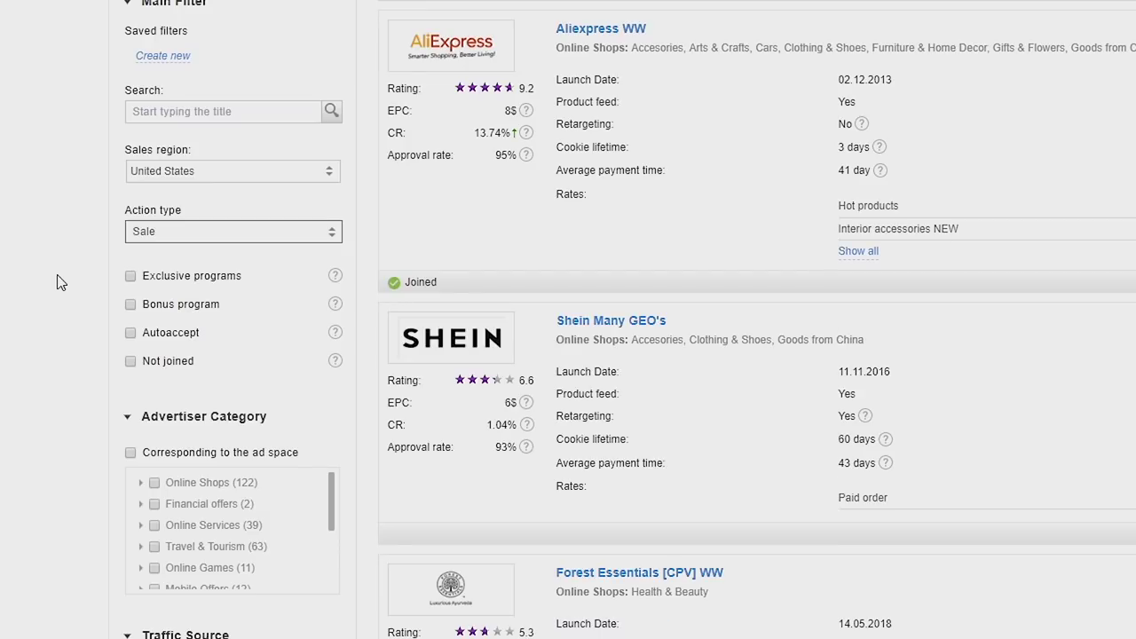
scroll(60, 283, down, 1)
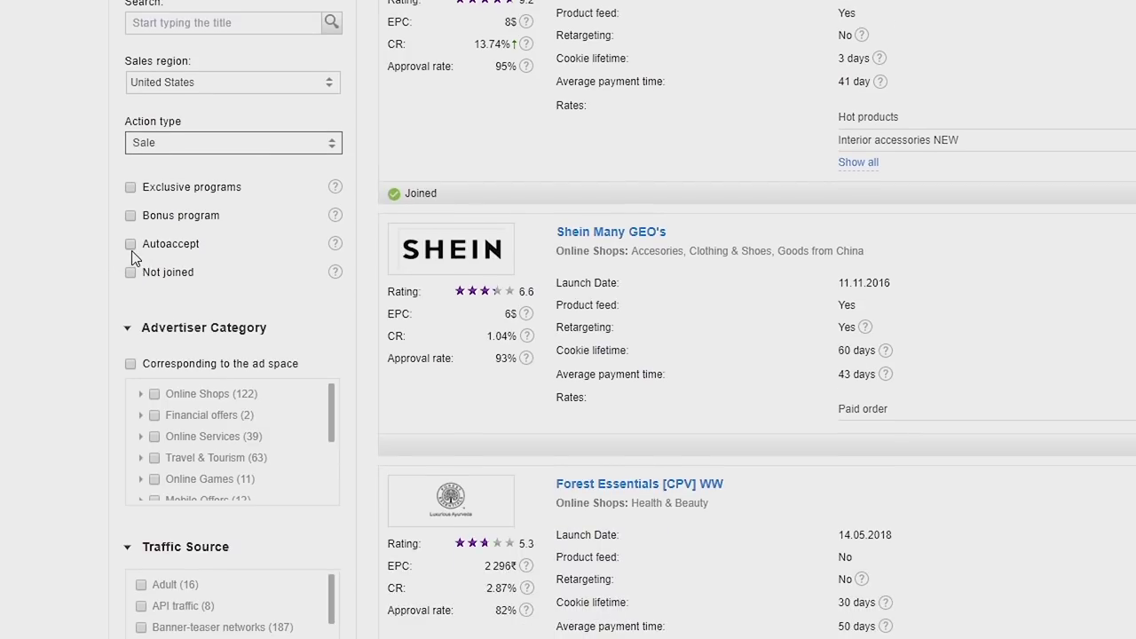
click(132, 248)
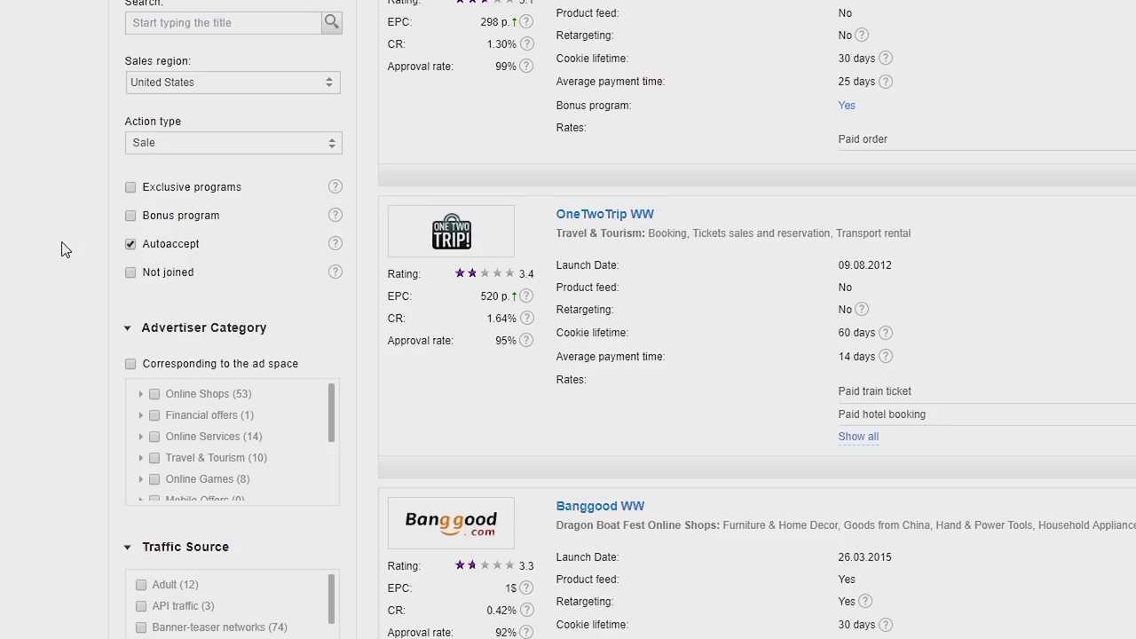
scroll(41, 273, down, 1)
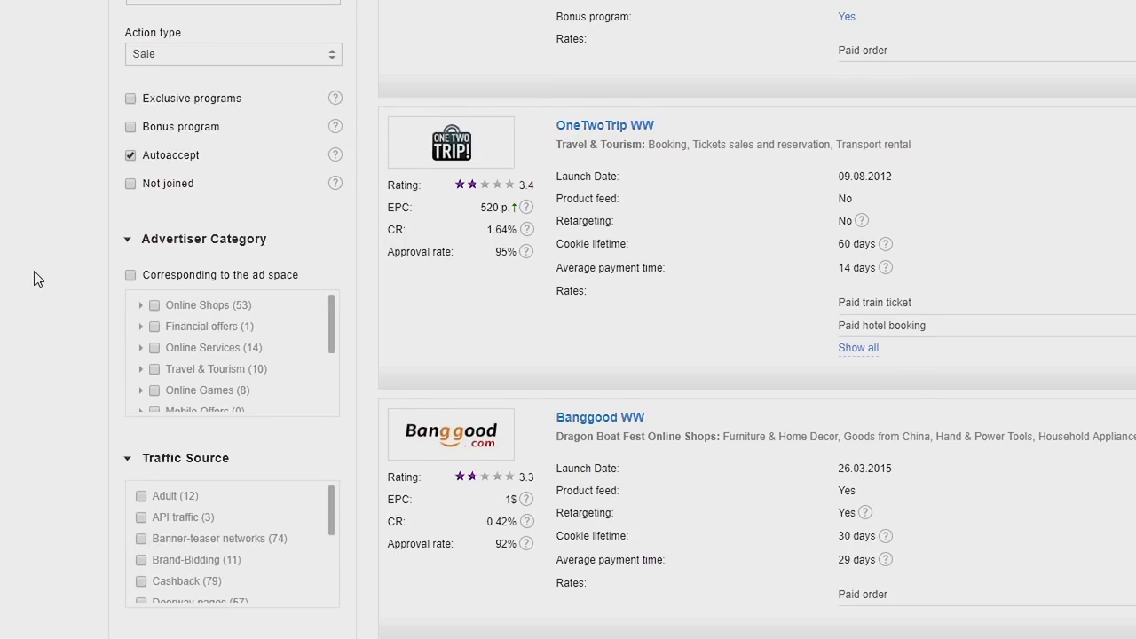
click(140, 306)
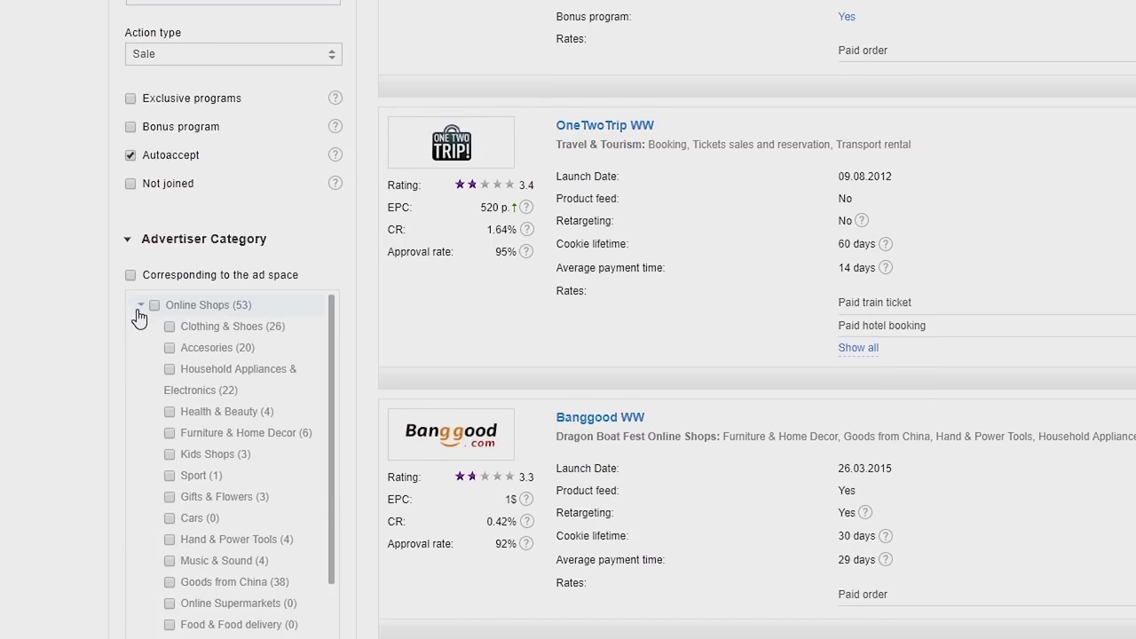
click(185, 373)
scroll(296, 337, down, 4)
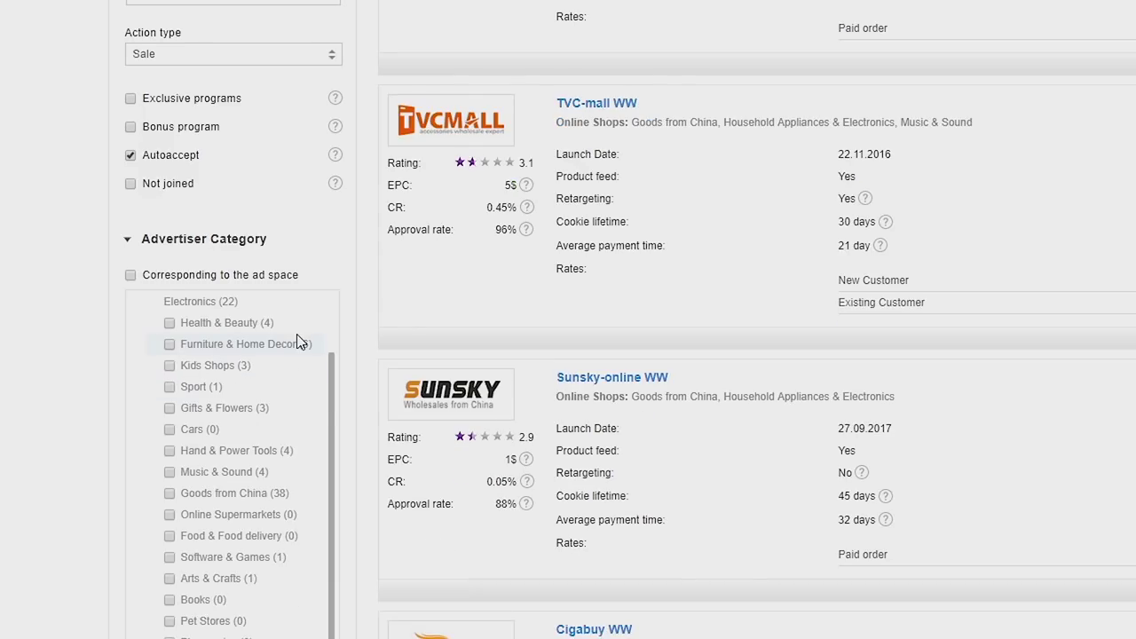
scroll(403, 329, down, 5)
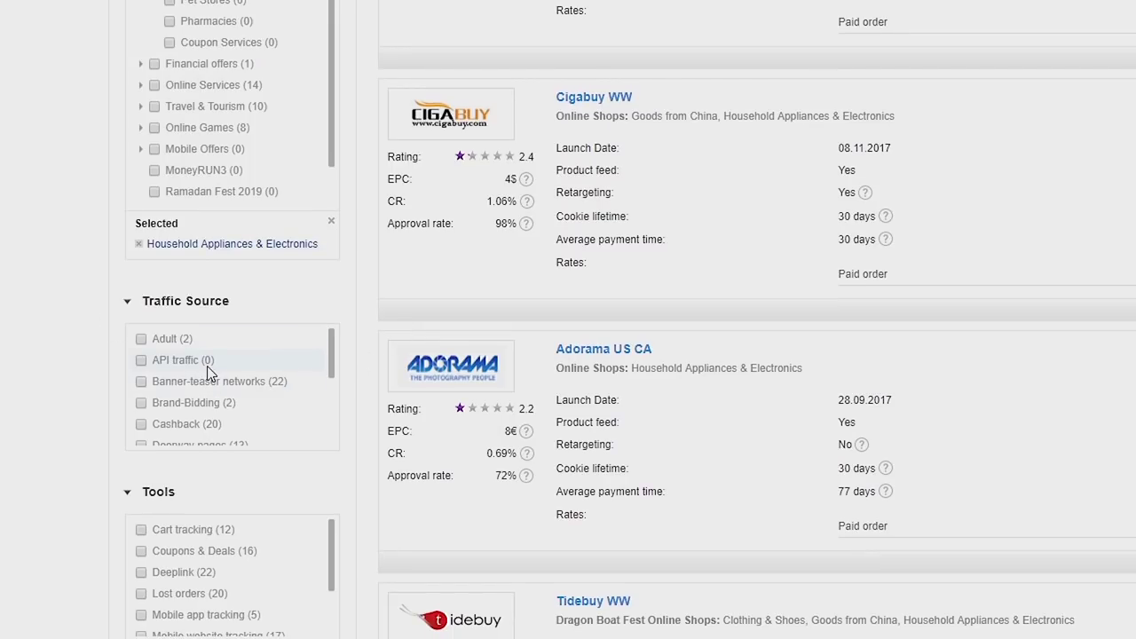
scroll(209, 371, down, 3)
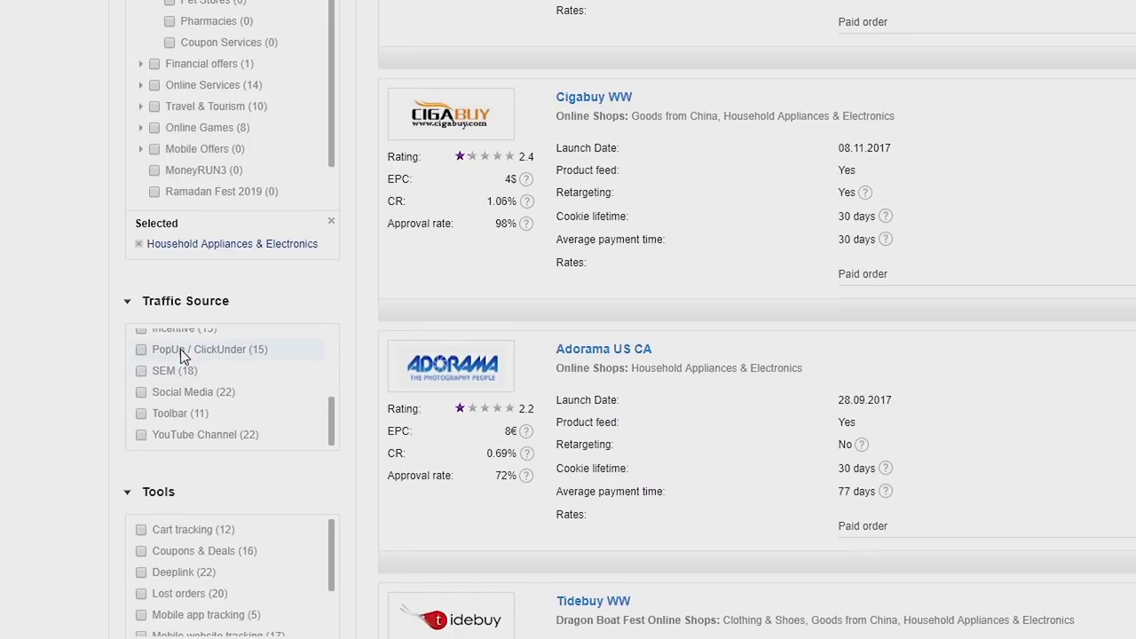
click(158, 393)
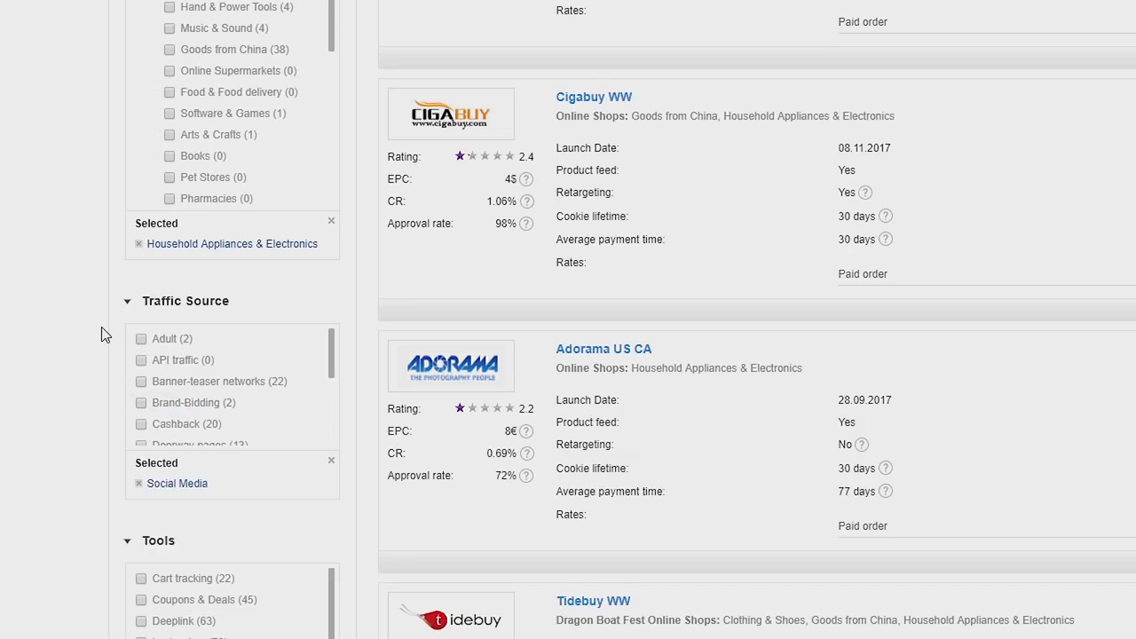
scroll(103, 337, up, 3)
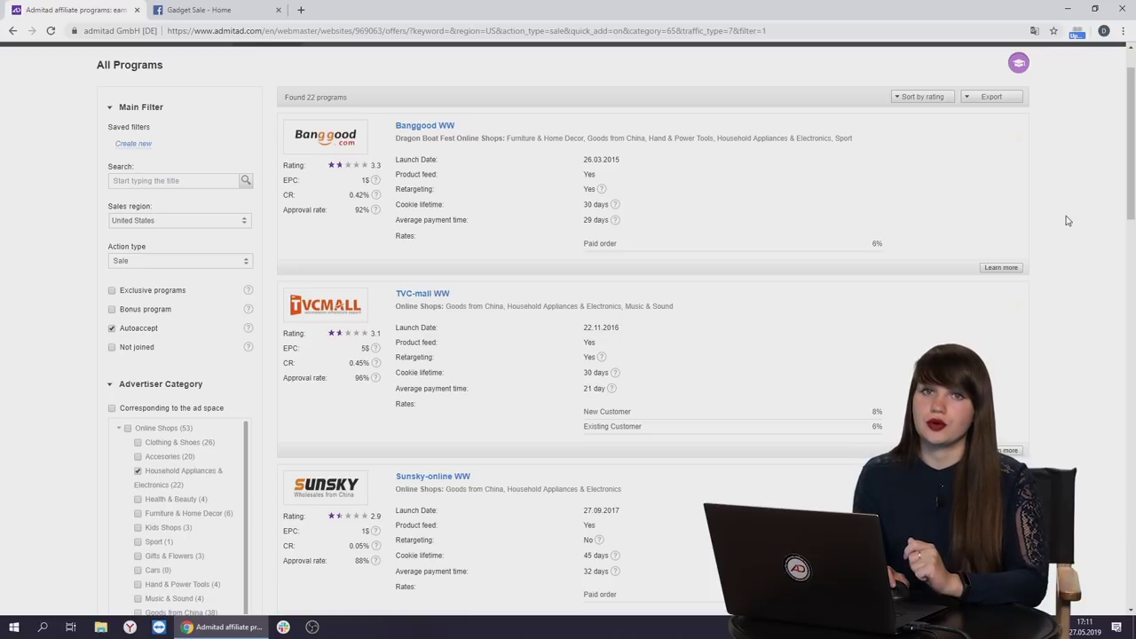
Go to page 2 of the 22 filtered programs and scroll down to GearBest WW
scroll(1068, 220, down, 10)
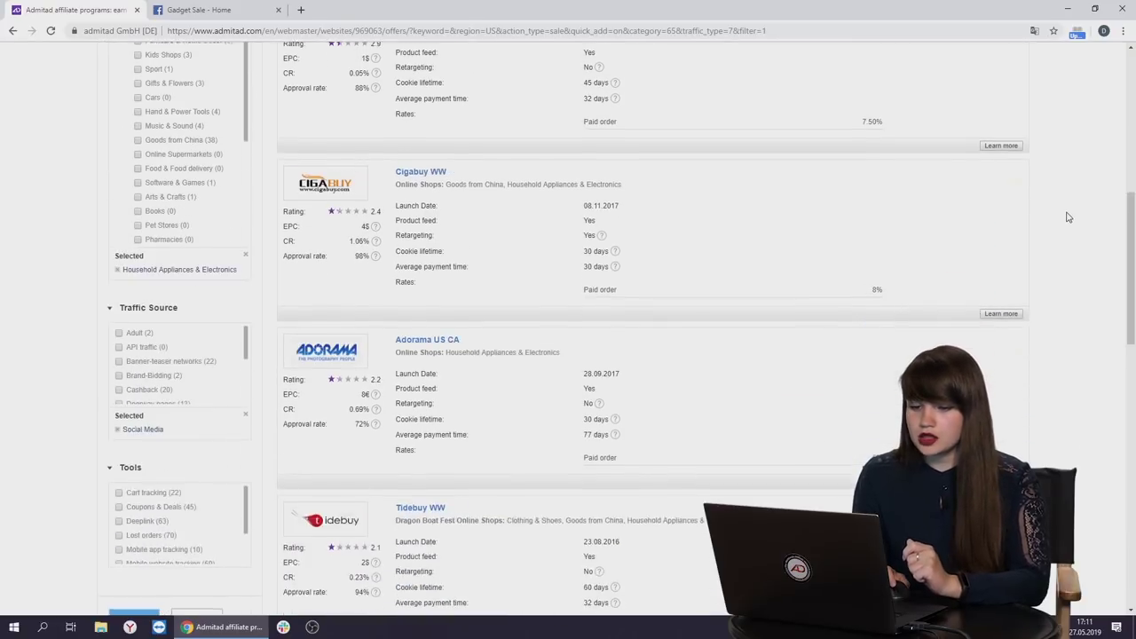
scroll(692, 329, down, 6)
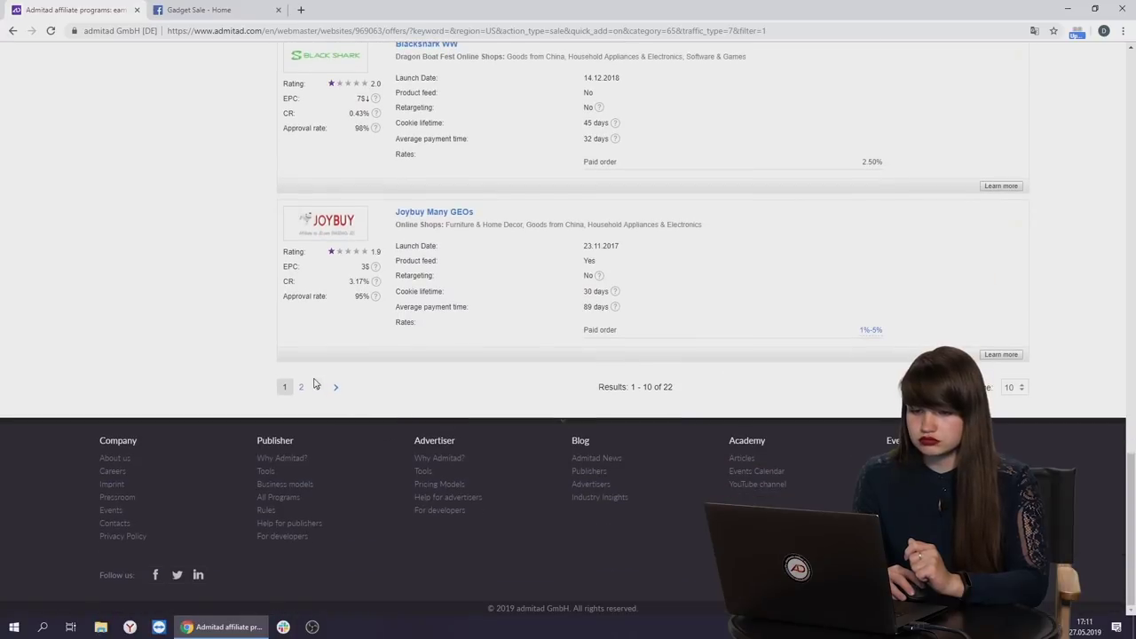
click(301, 387)
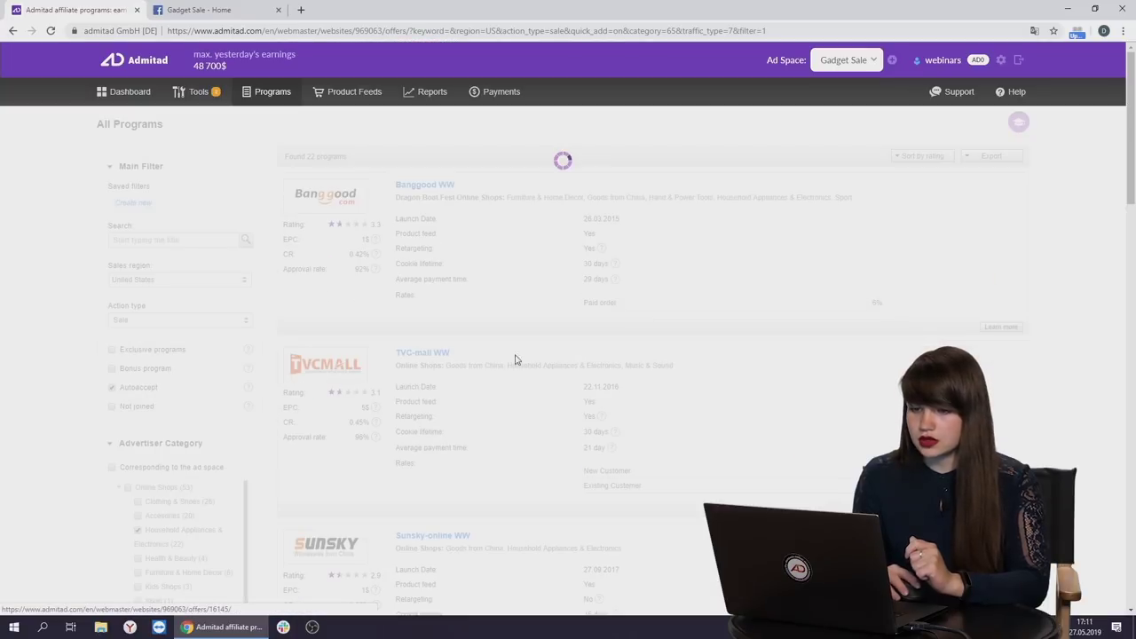
scroll(1064, 220, down, 10)
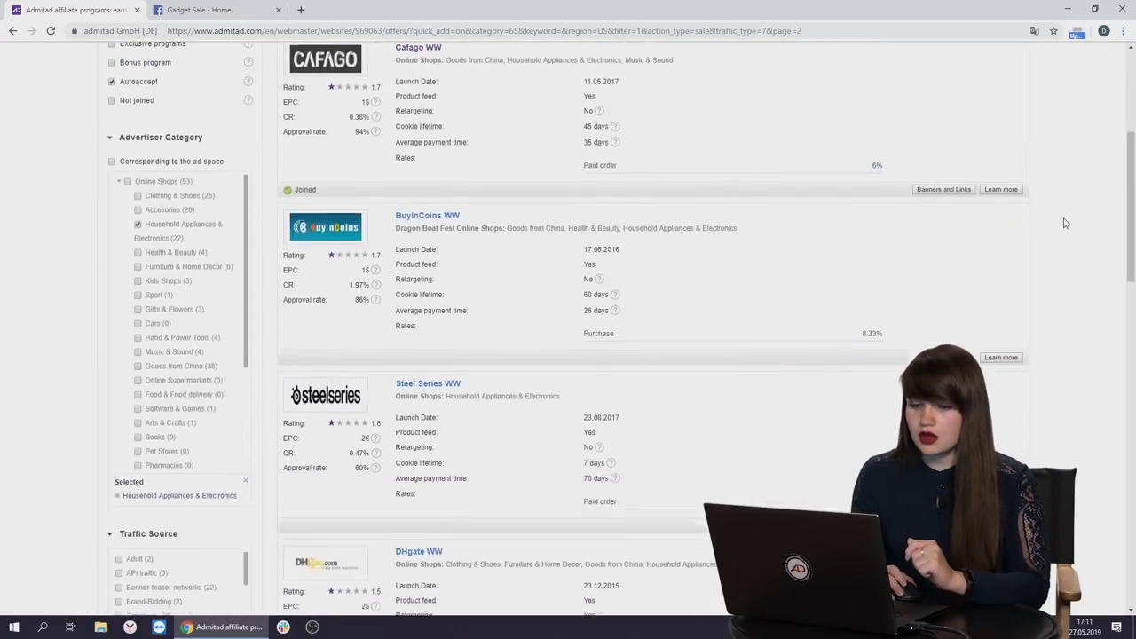
scroll(486, 405, down, 3)
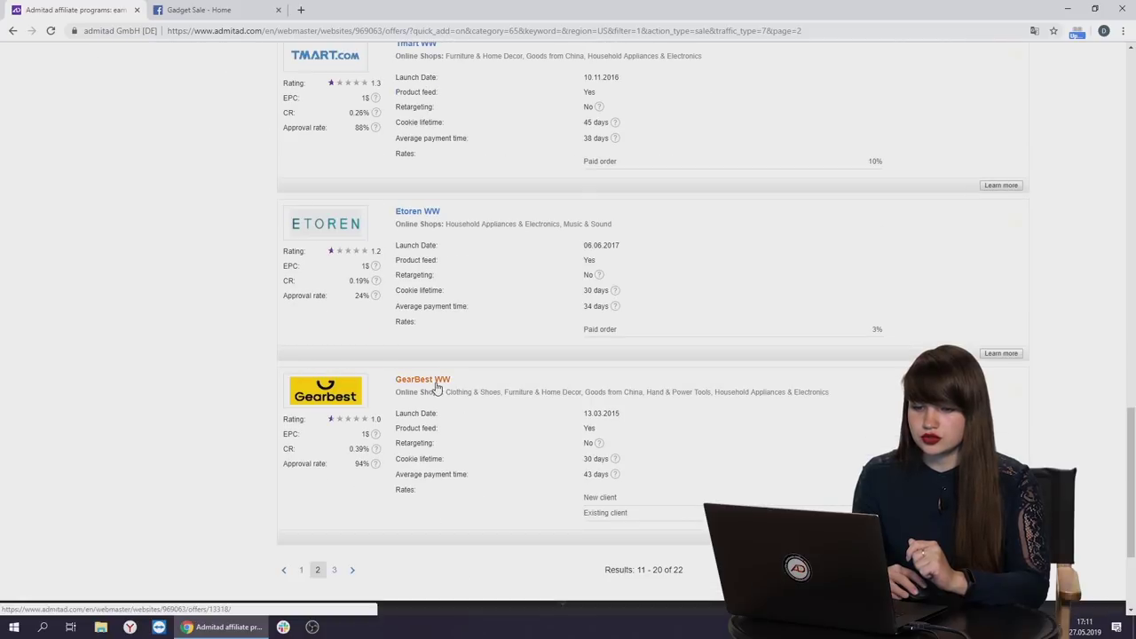
Open GearBest WW and check its rates: 1%–10% for new clients, 1%–5% for existing clients
click(435, 382)
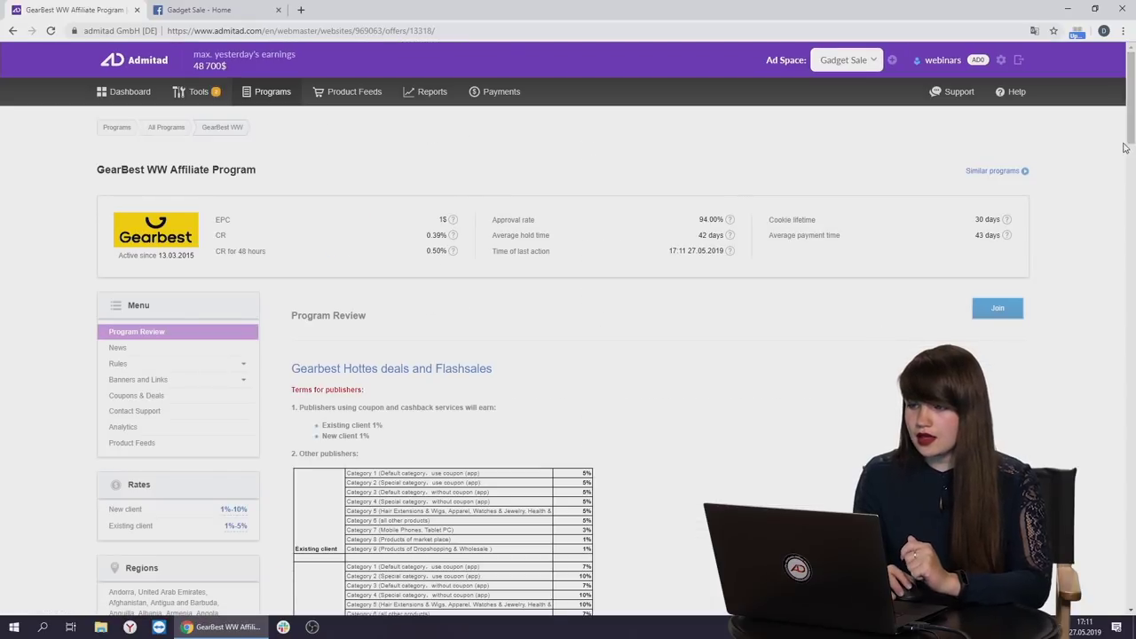
scroll(1103, 186, down, 5)
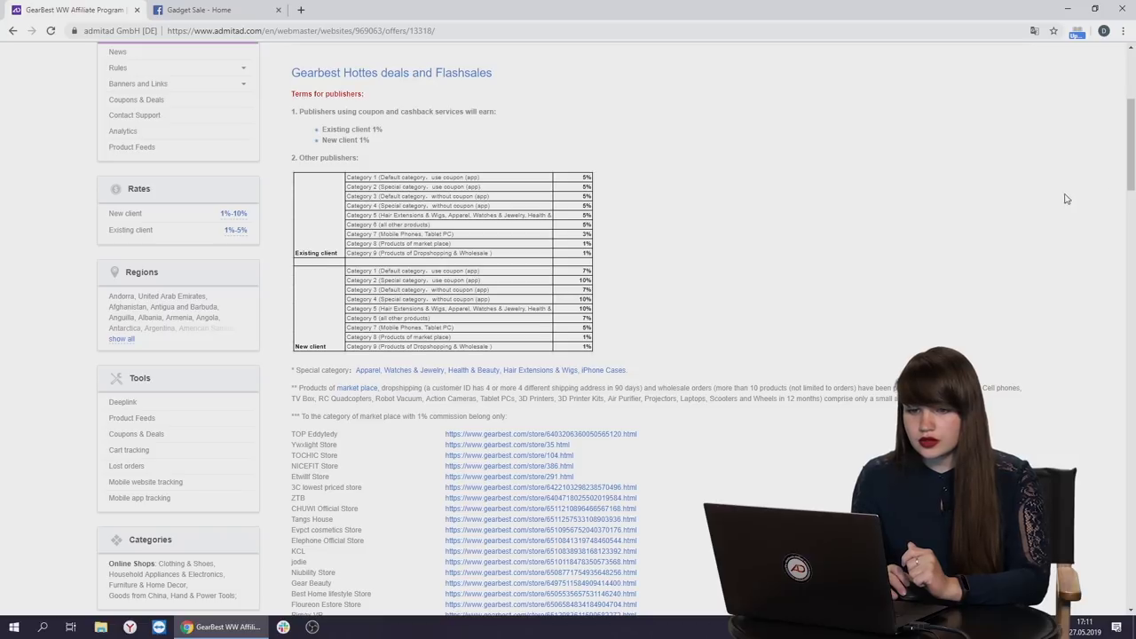
click(227, 216)
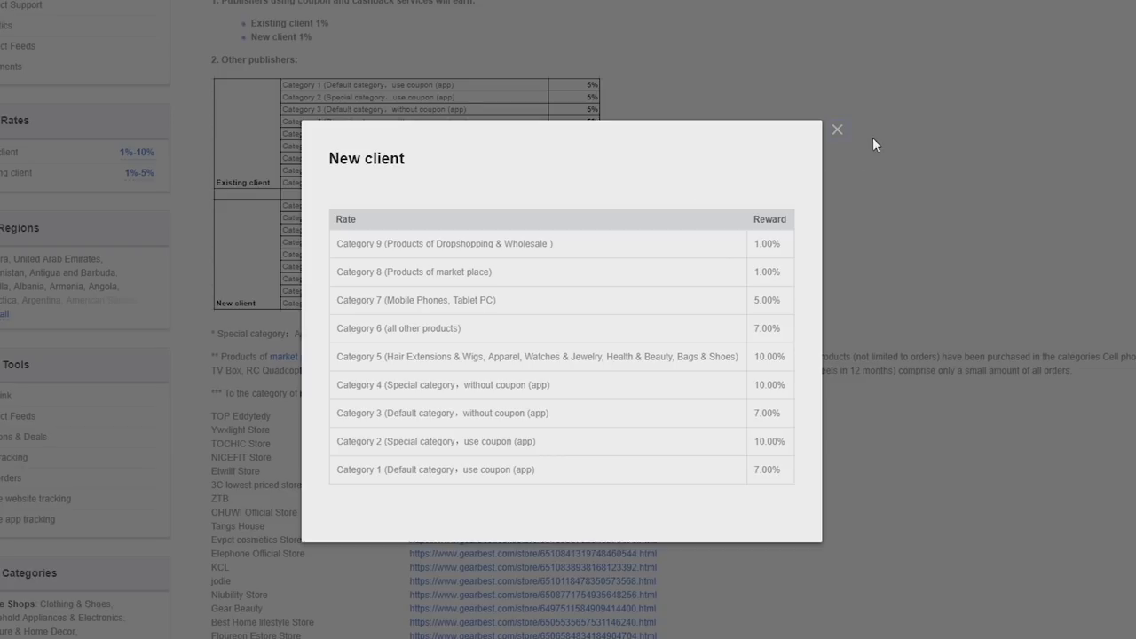
click(834, 131)
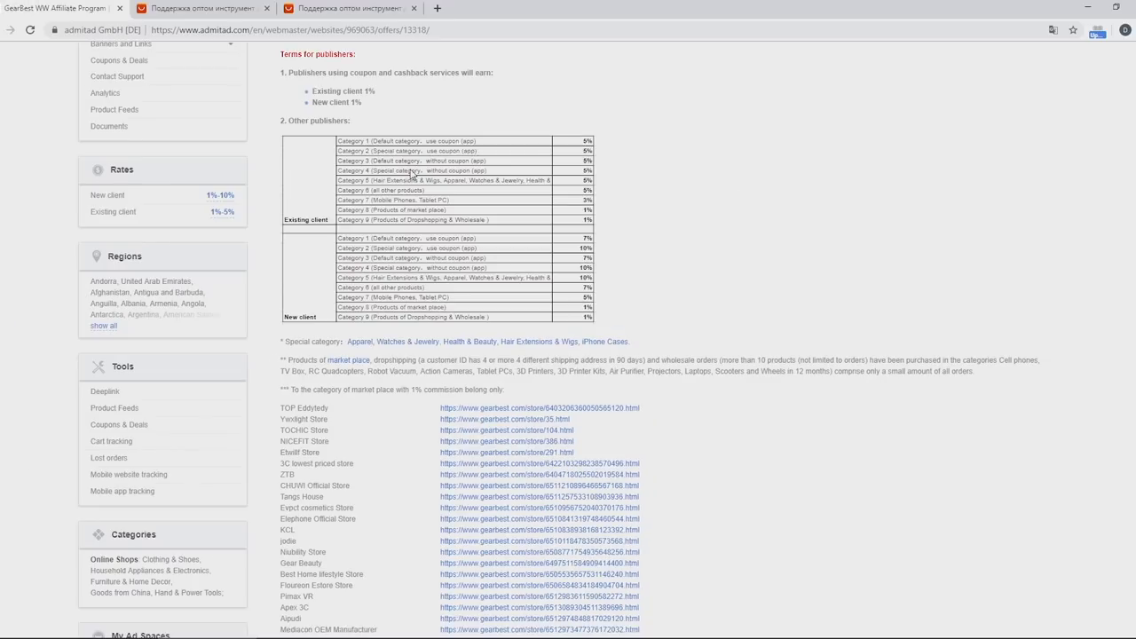
click(220, 218)
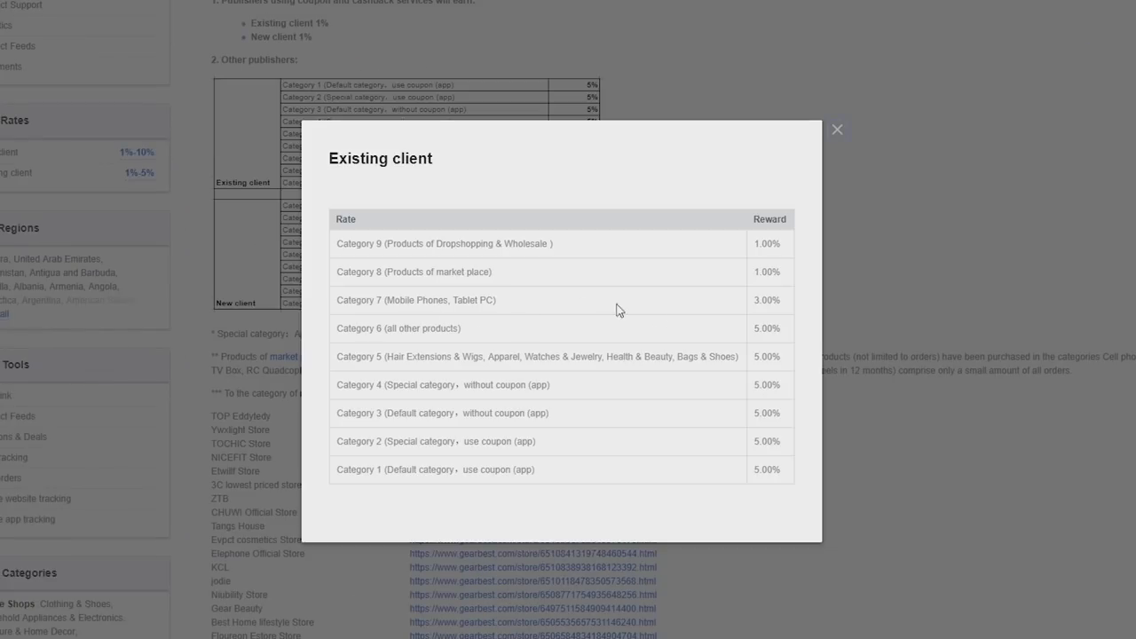
click(834, 130)
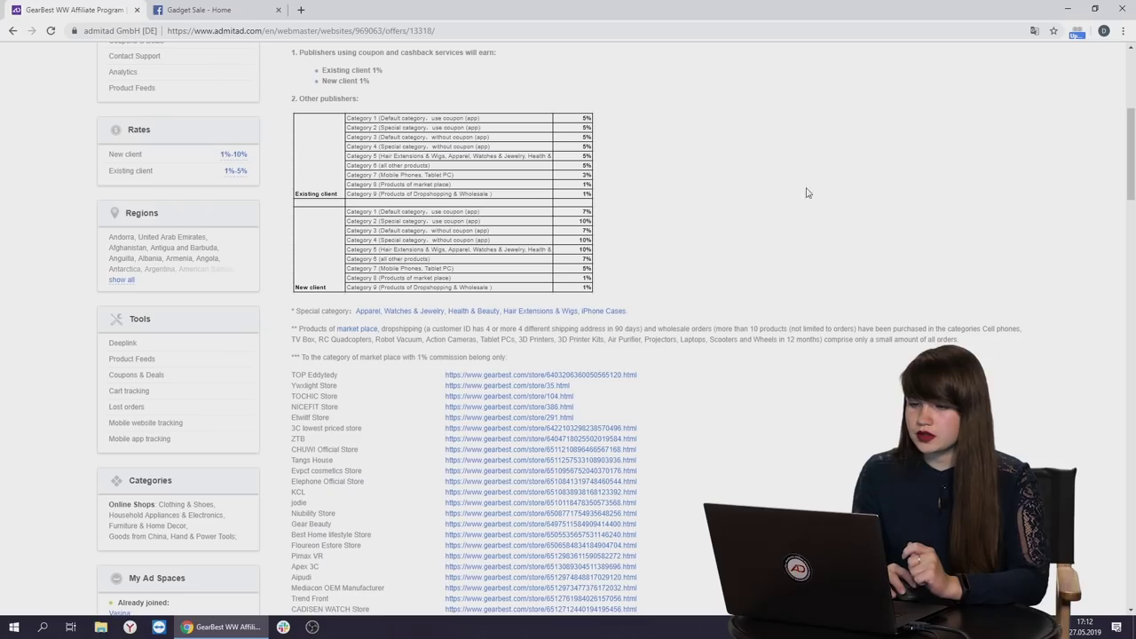
scroll(923, 206, up, 3)
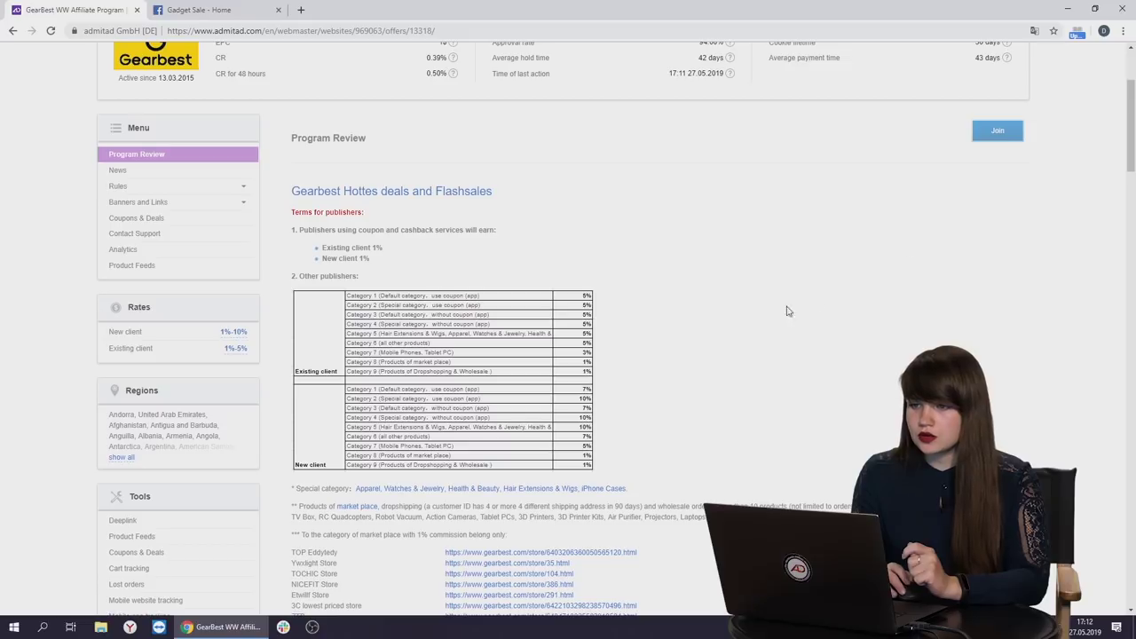
scroll(785, 311, up, 2)
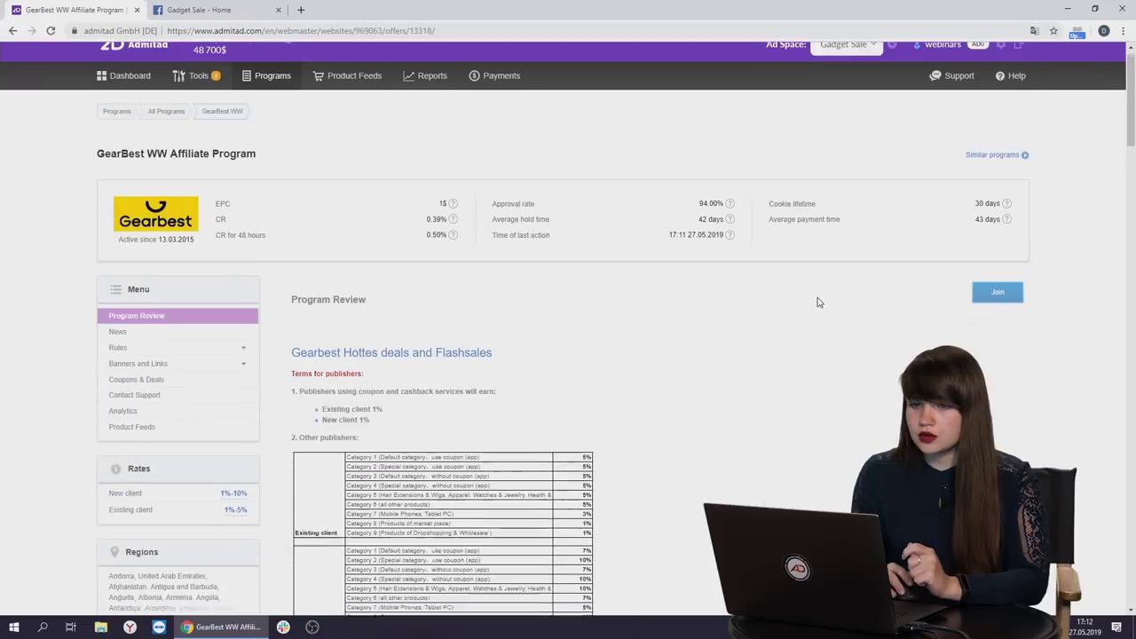
Start the GearBest WW application with Gadget Sale as ad space and agree to the terms
click(999, 308)
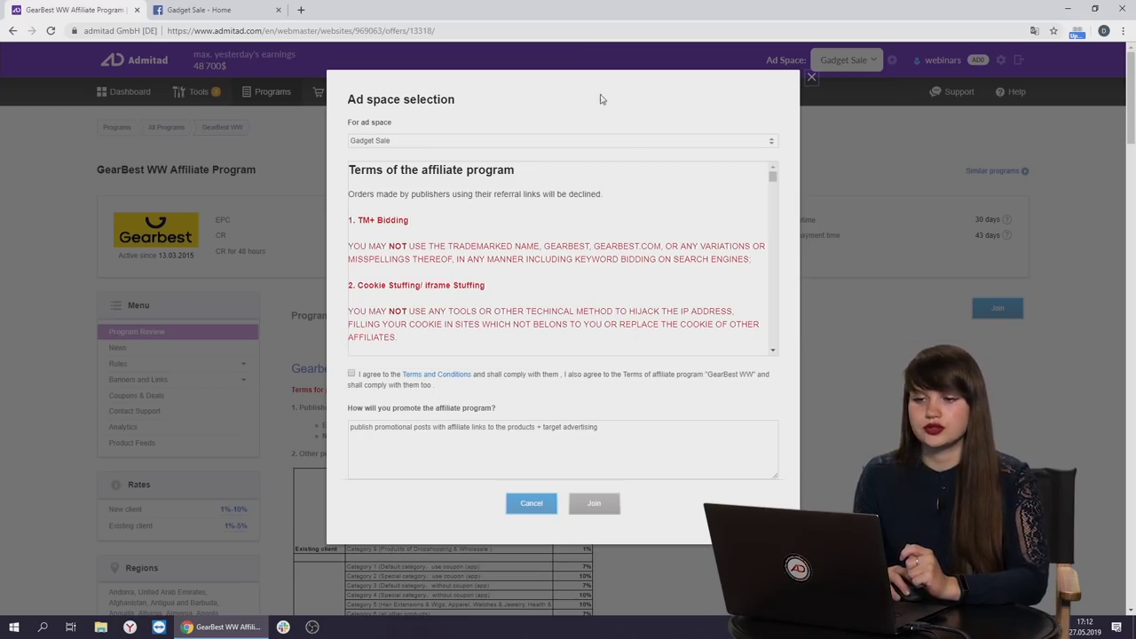
click(576, 141)
click(576, 141)
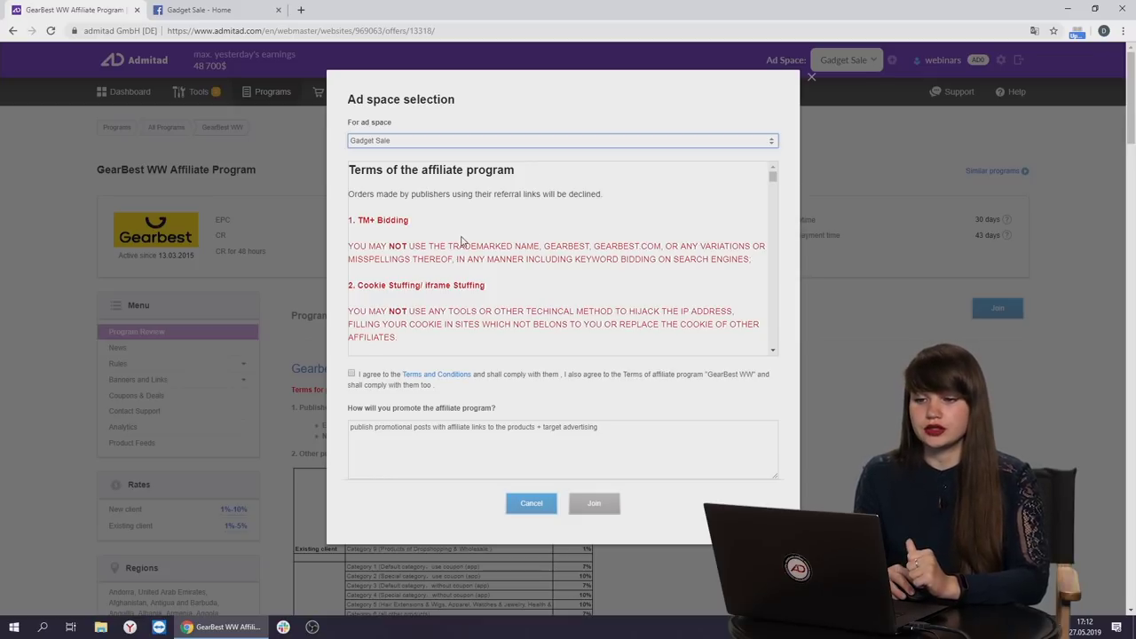
scroll(461, 241, down, 1)
scroll(460, 240, down, 6)
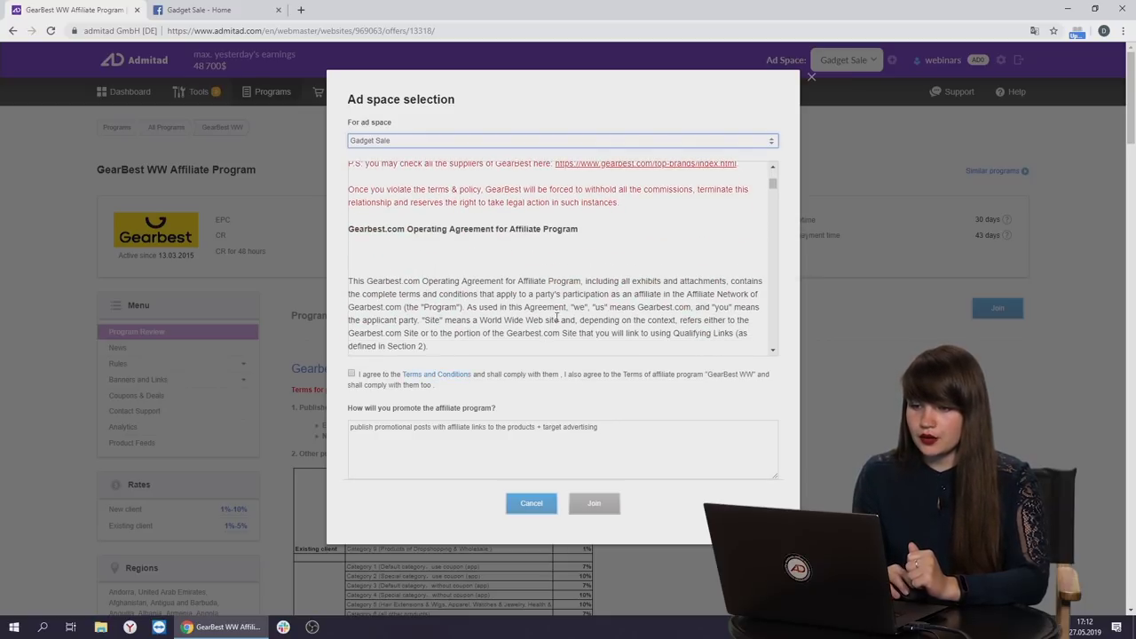
scroll(757, 225, down, 8)
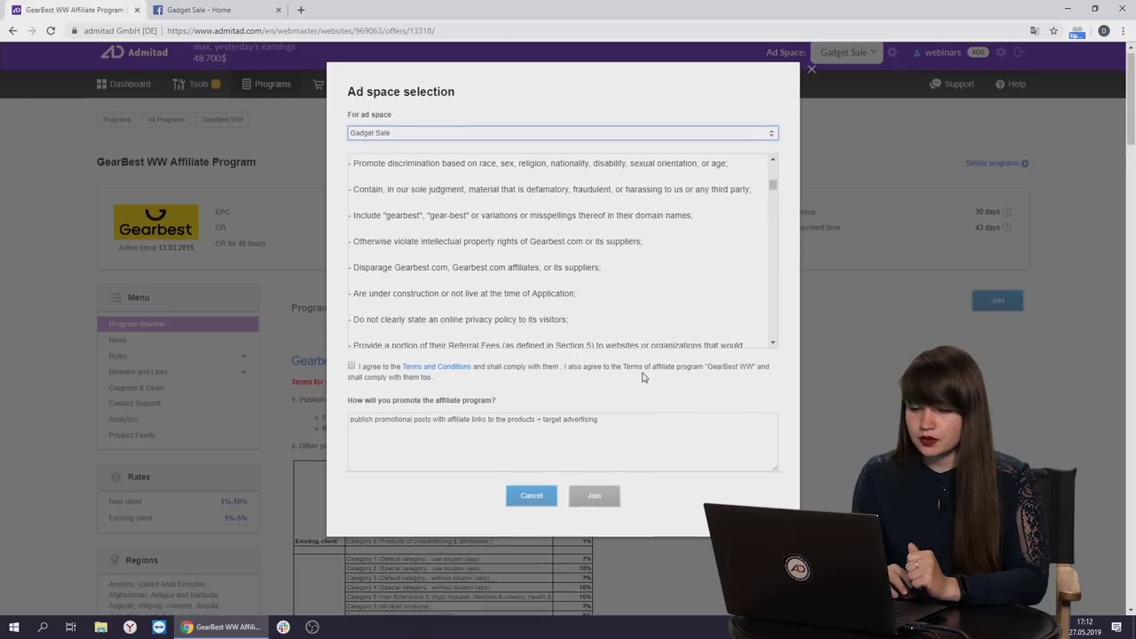
scroll(641, 372, down, 1)
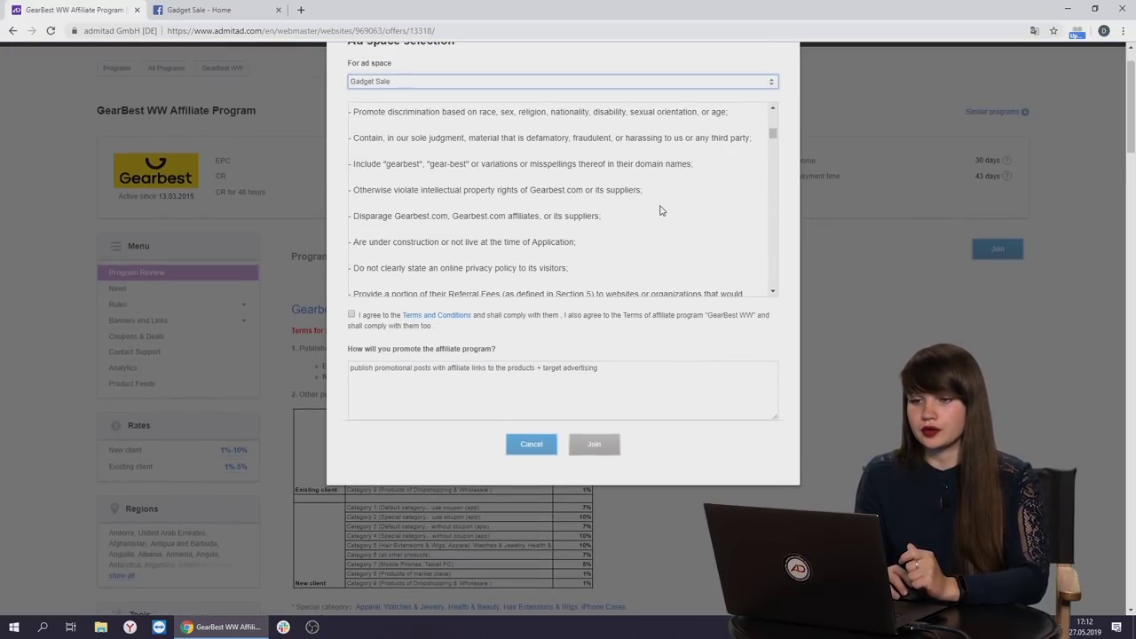
scroll(659, 210, down, 4)
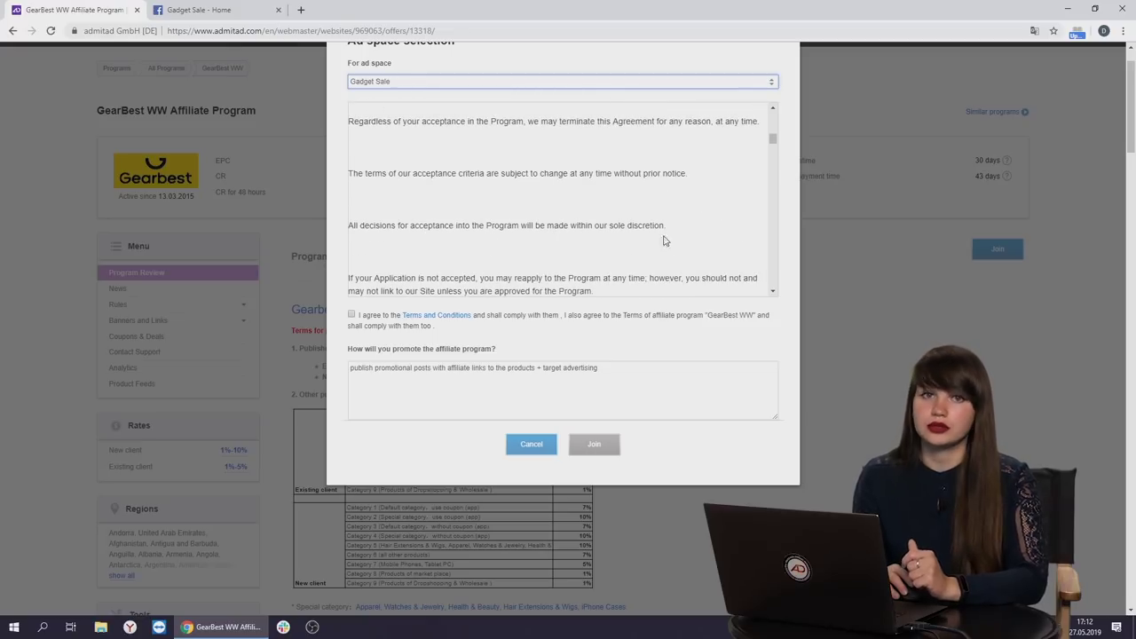
scroll(534, 278, down, 1)
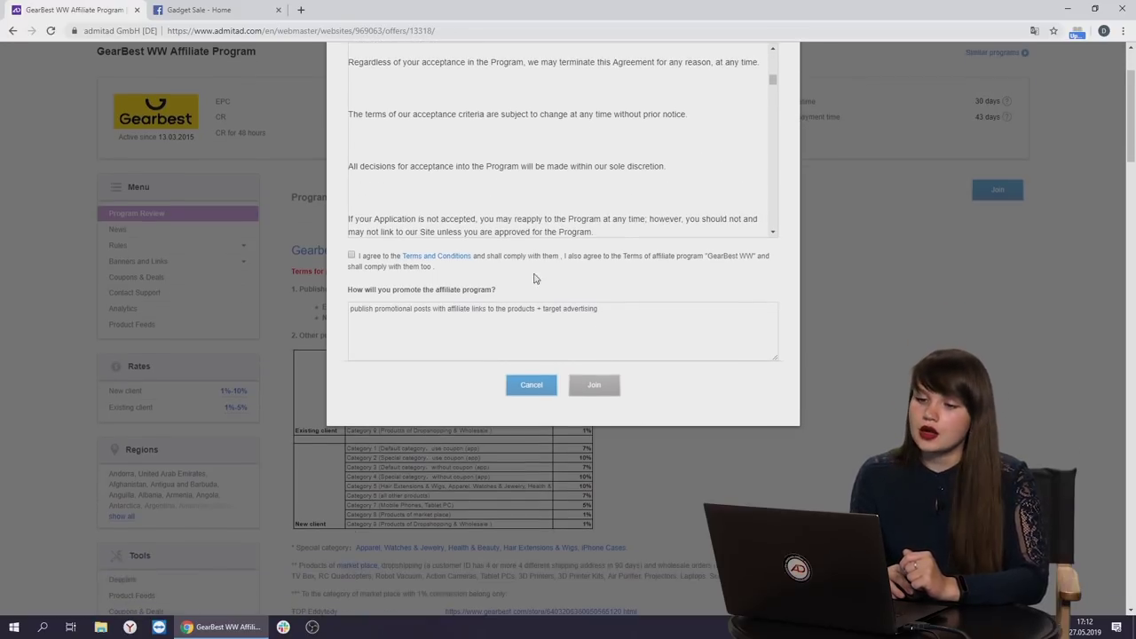
click(351, 255)
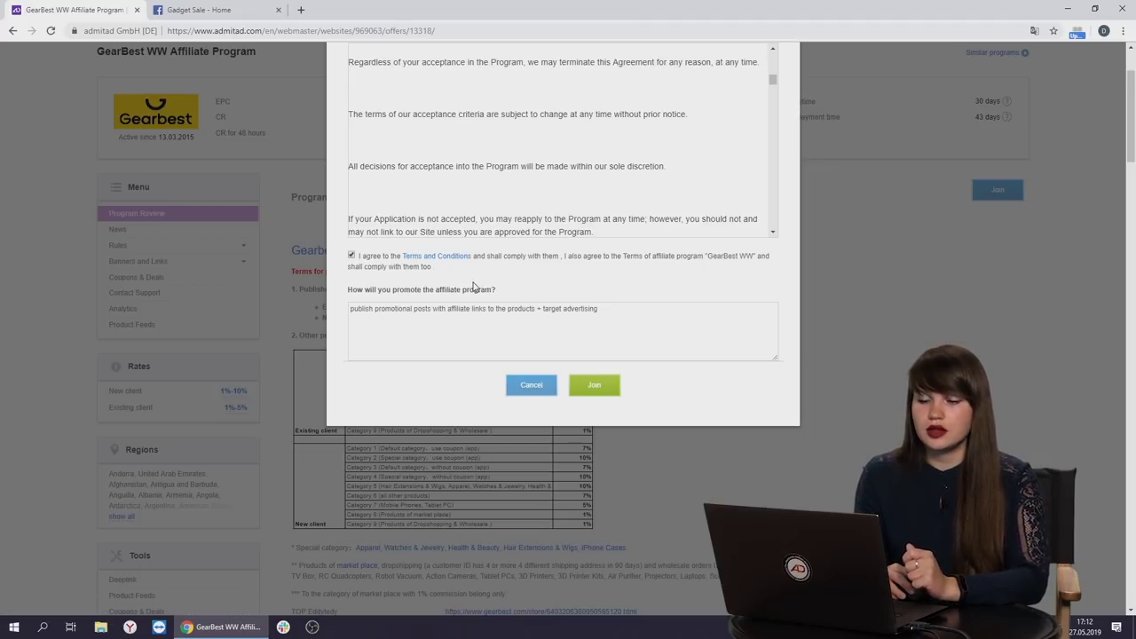
Reword the promotion description to say 'on my Facebook page' and submit the application
click(380, 327)
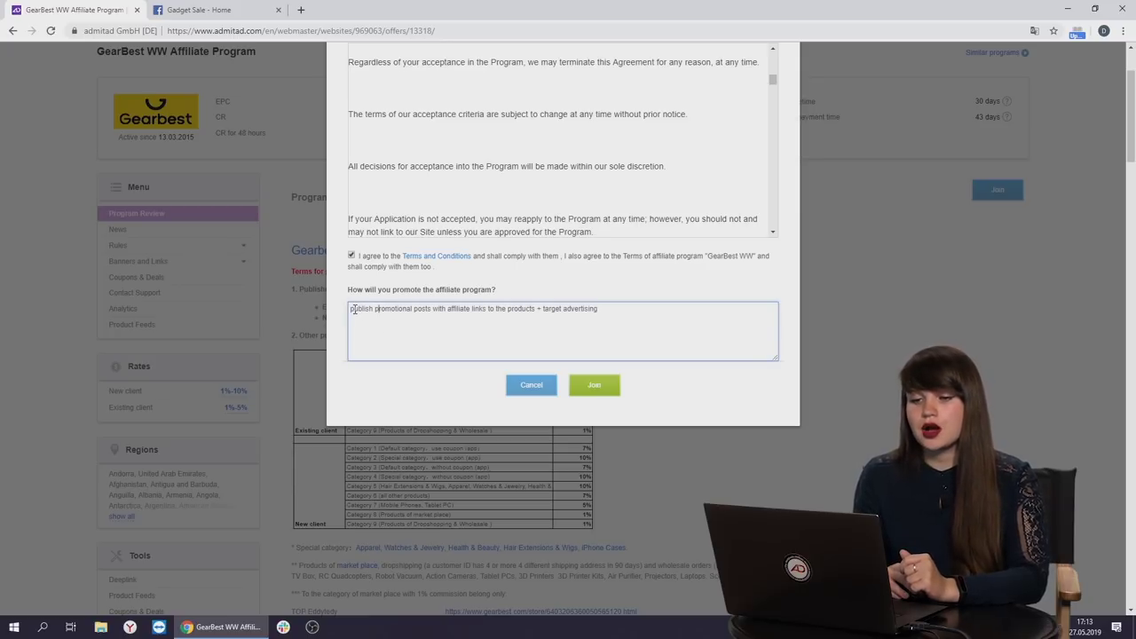
click(351, 311)
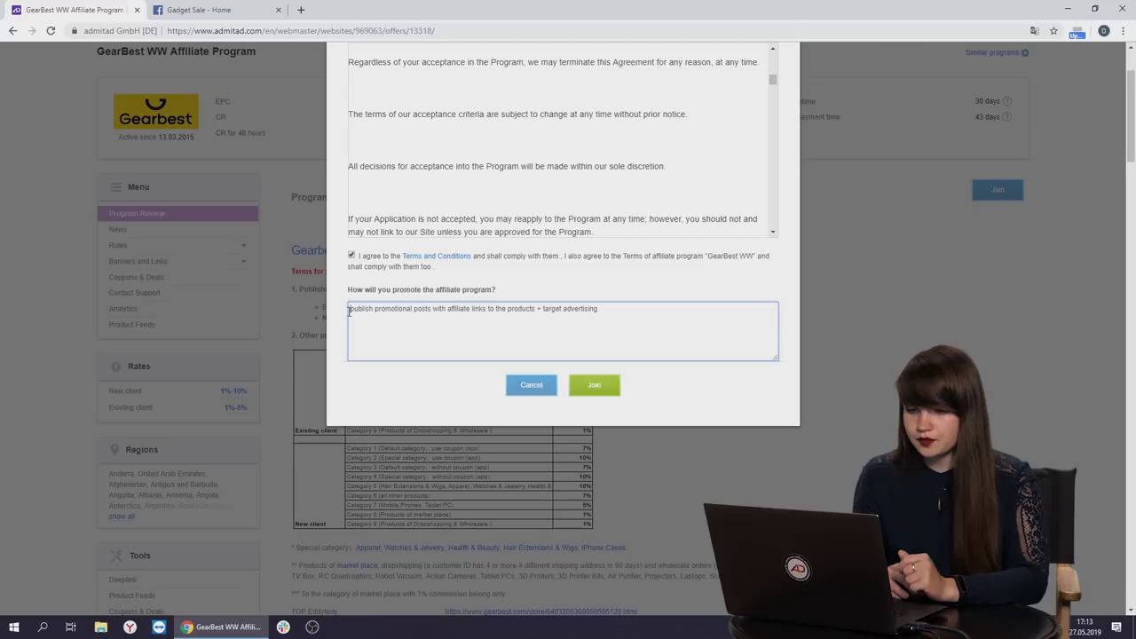
text(I)
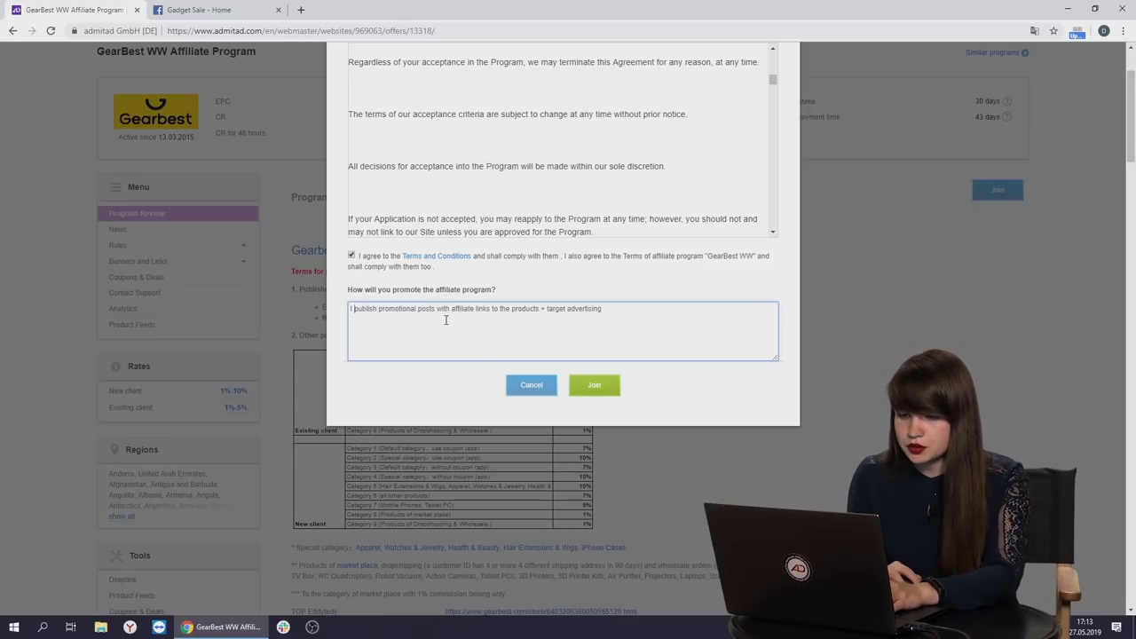
drag(602, 308, 544, 306)
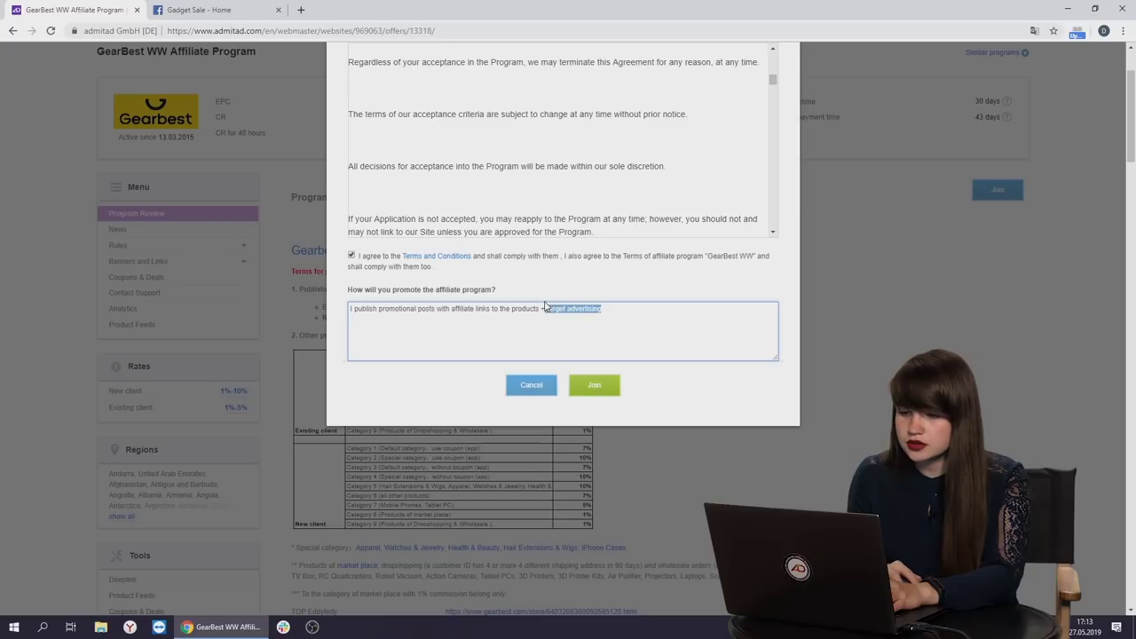
text(on)
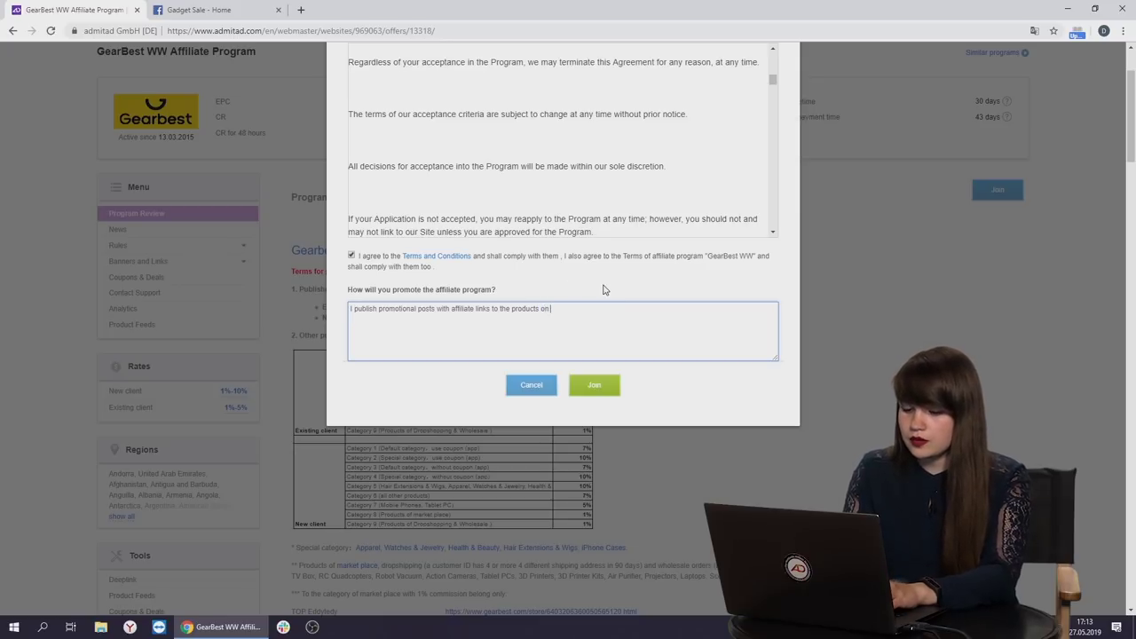
text( my Fa)
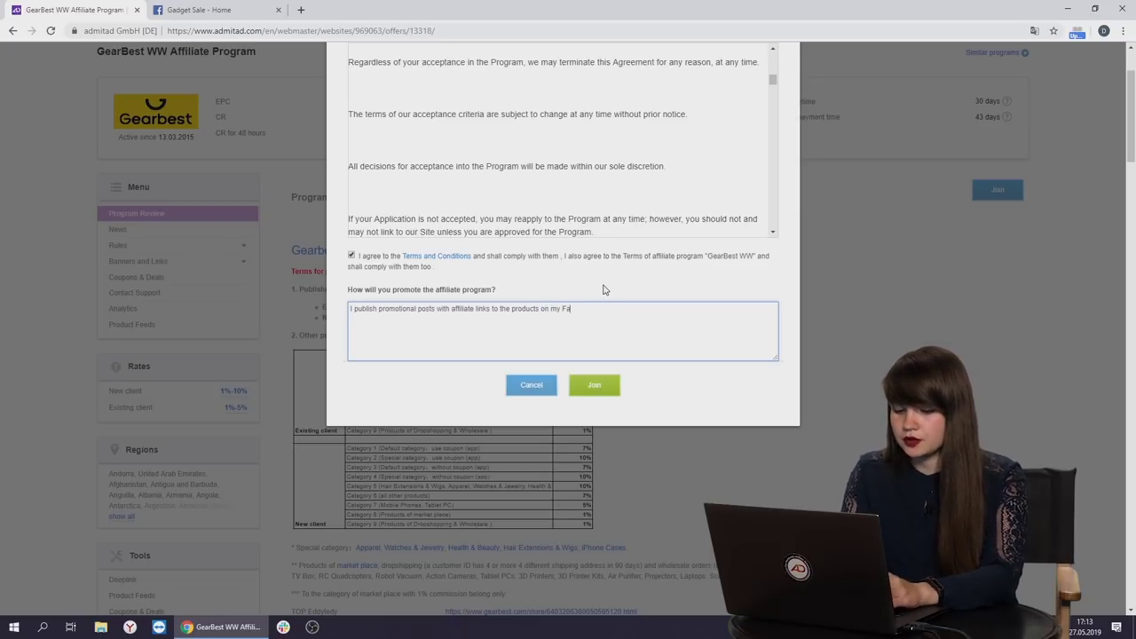
text(cebook)
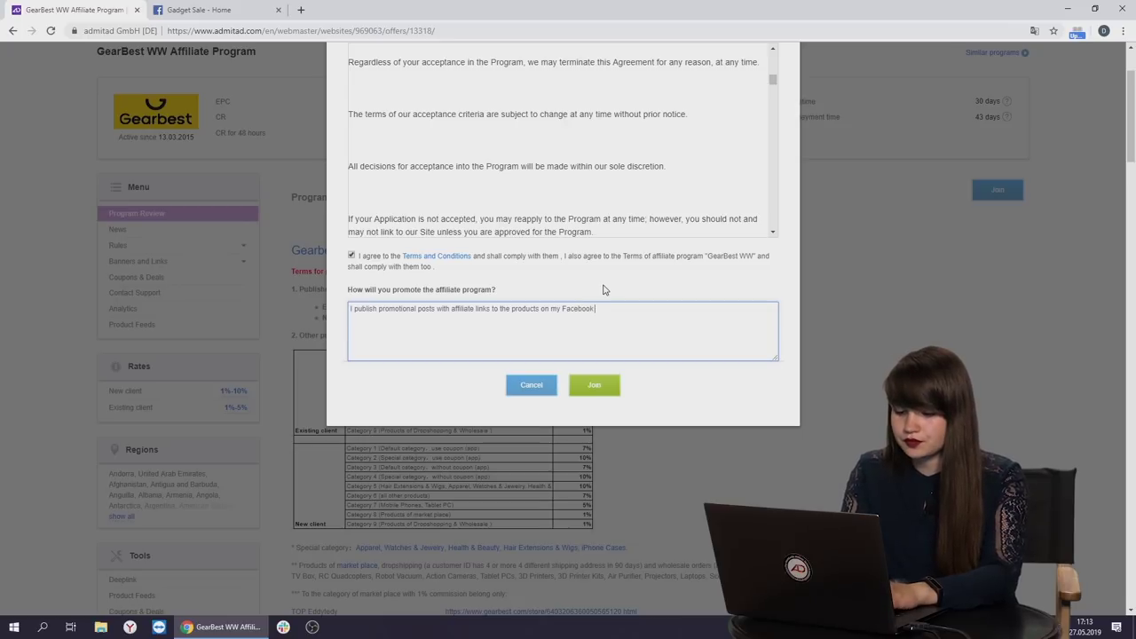
text( page)
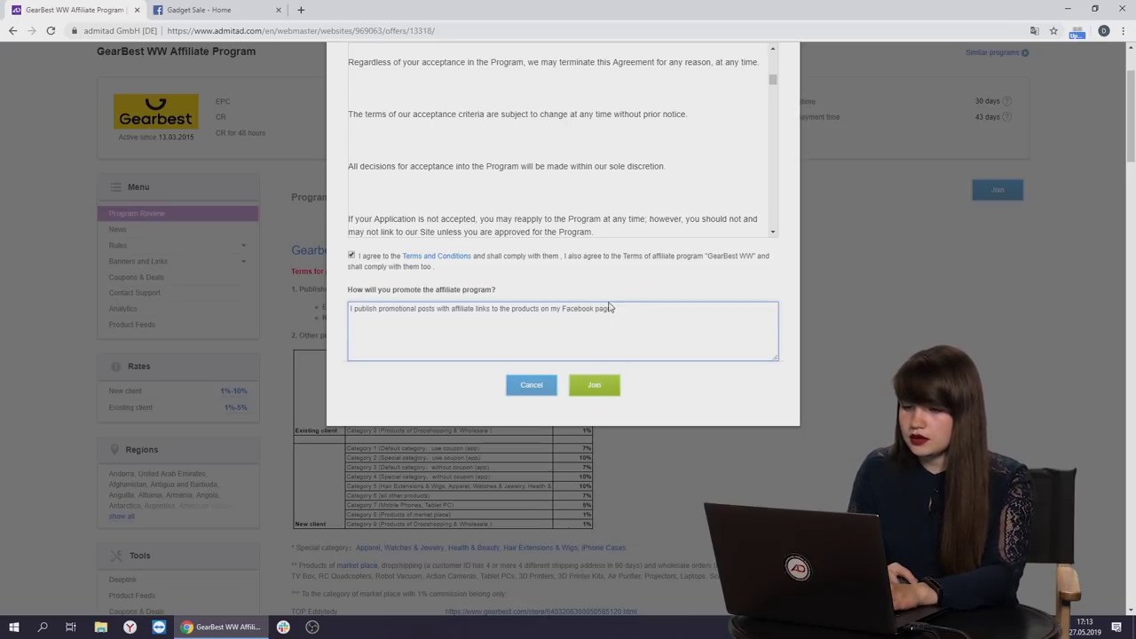
click(594, 385)
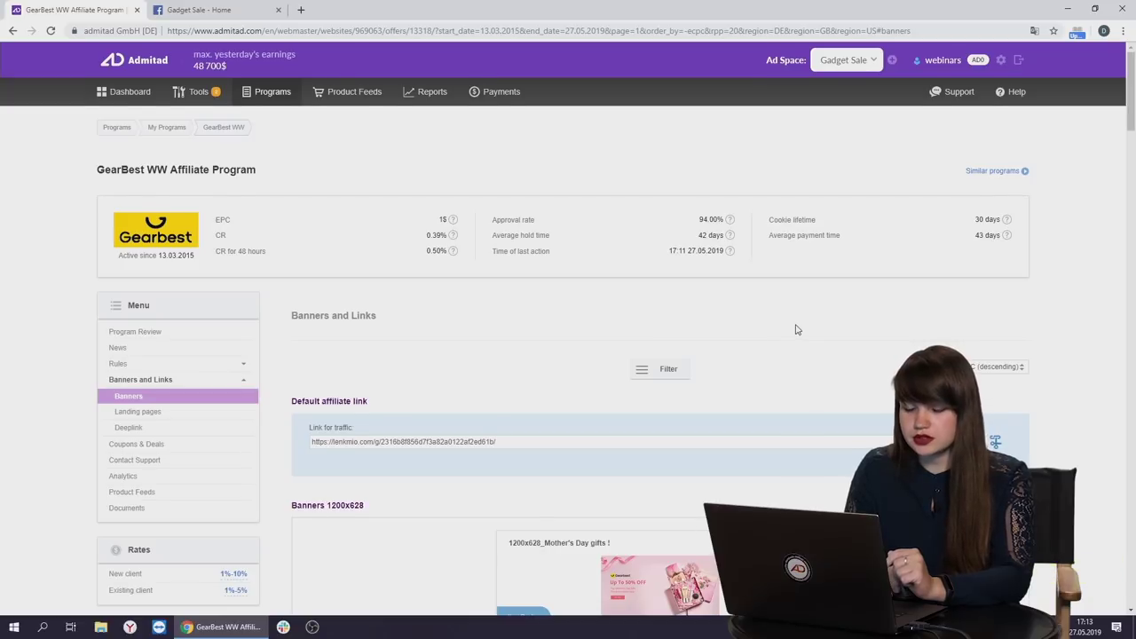
Select the GearBest WW default affiliate link in the Link for traffic field
scroll(710, 332, down, 2)
click(482, 325)
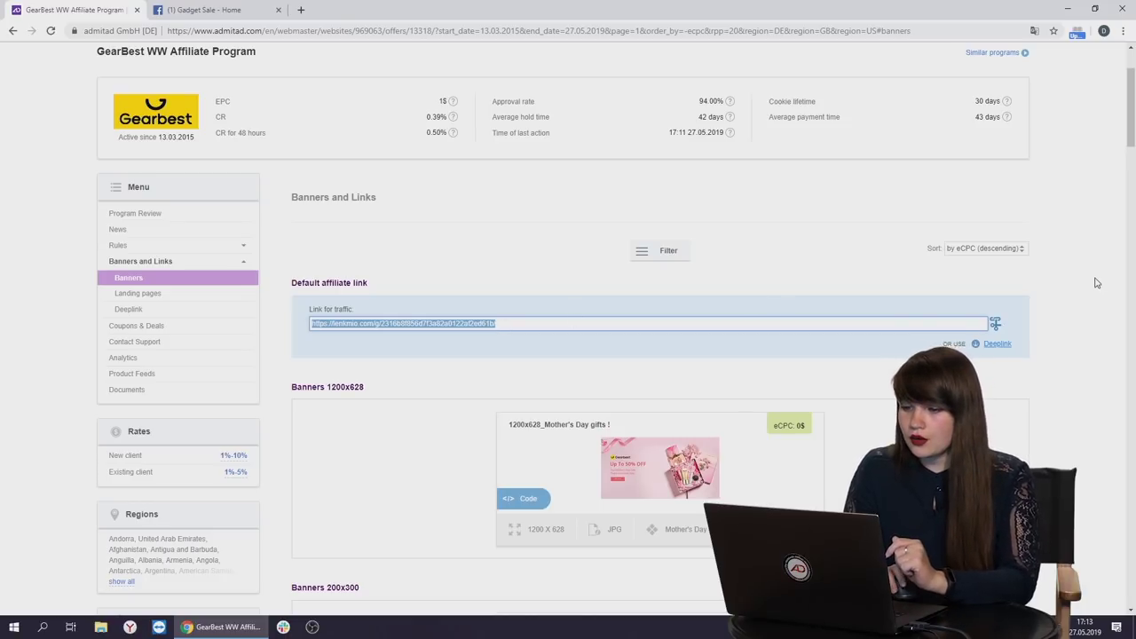
scroll(1095, 280, down, 2)
scroll(1092, 279, up, 3)
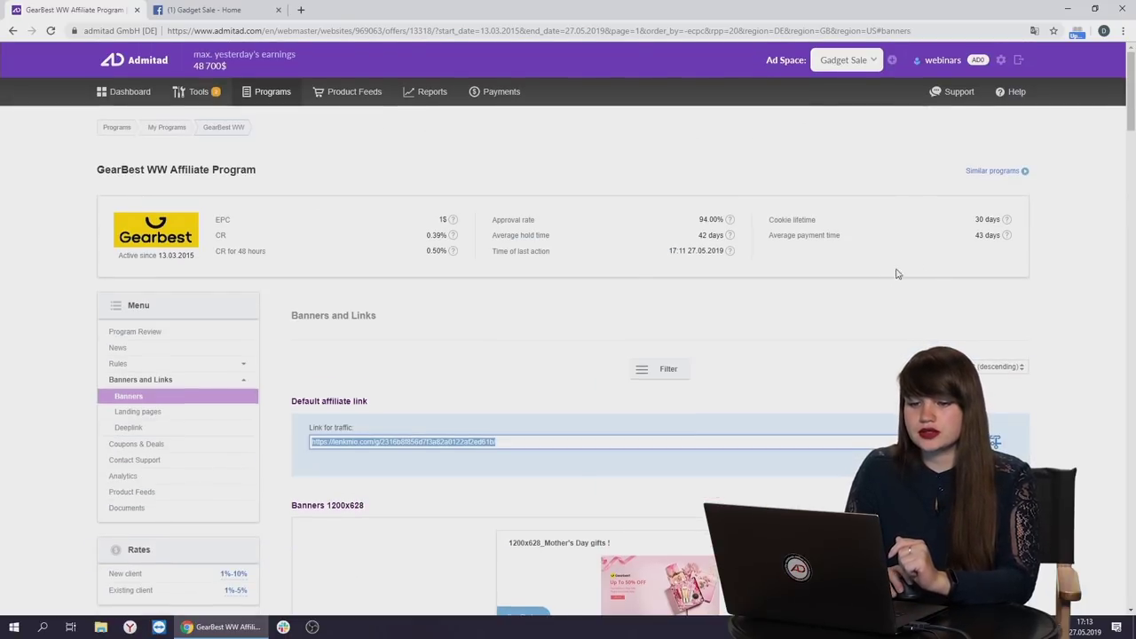
Open the GearBest WW Deeplink tool with its Subid and Target page fields
click(223, 427)
scroll(1121, 369, down, 3)
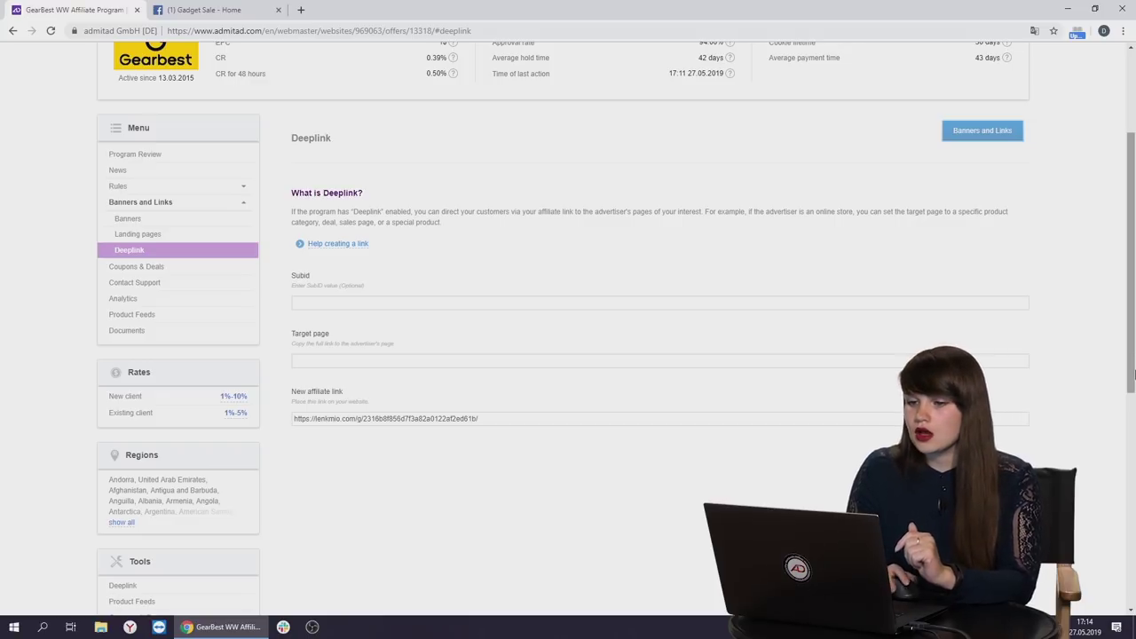
scroll(438, 313, up, 3)
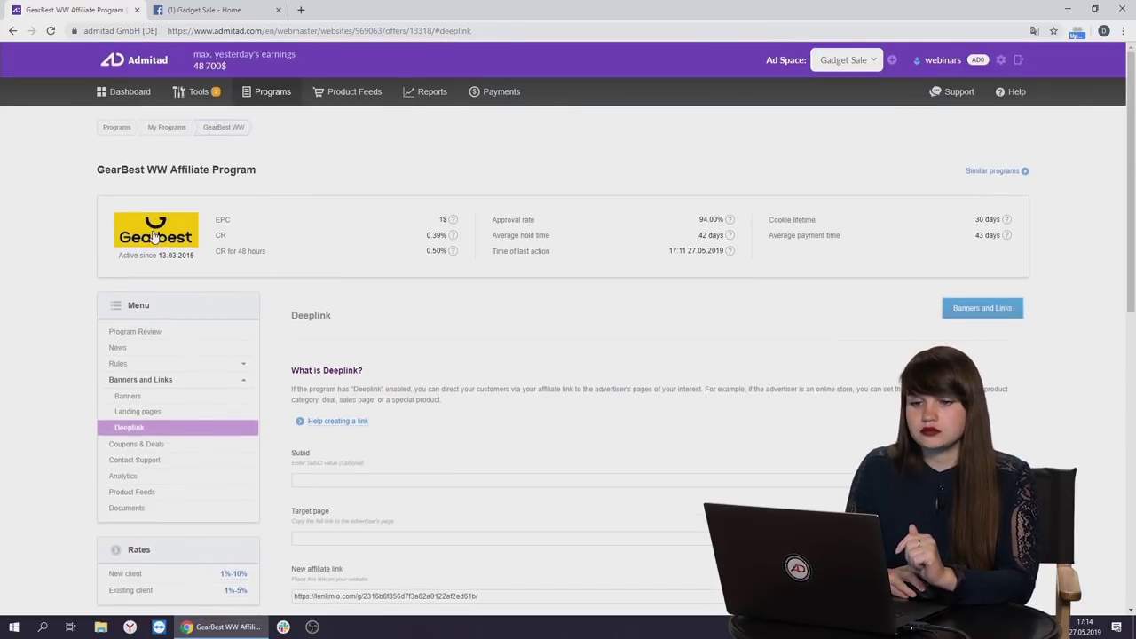
Open the Gearbest store and browse its Super Deals filtered to Electronics
click(156, 235)
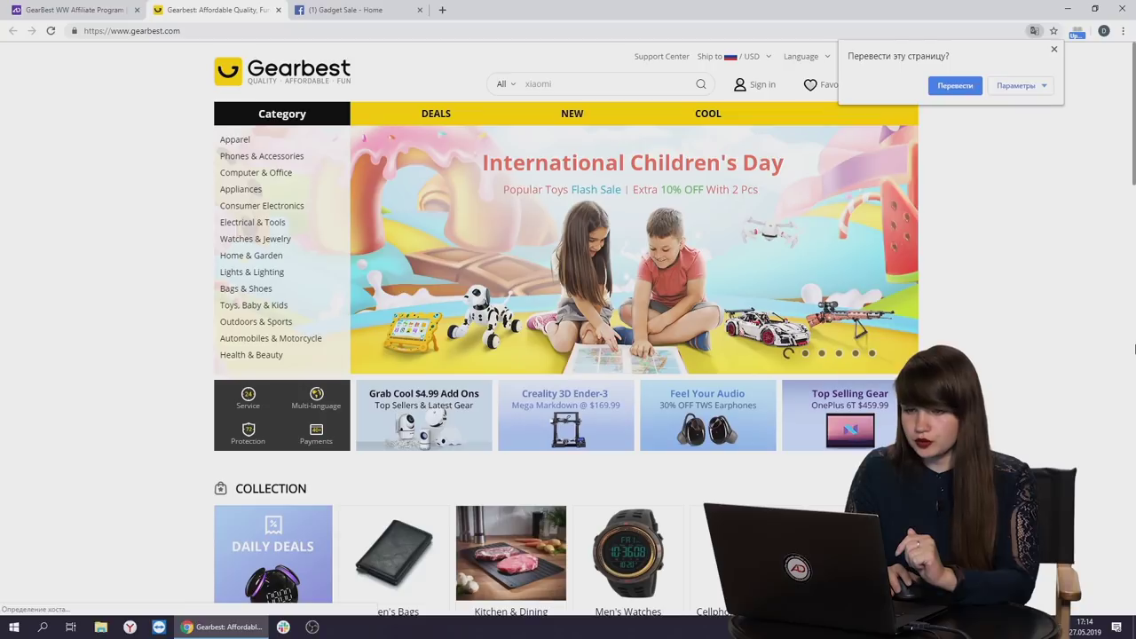
scroll(1133, 348, down, 2)
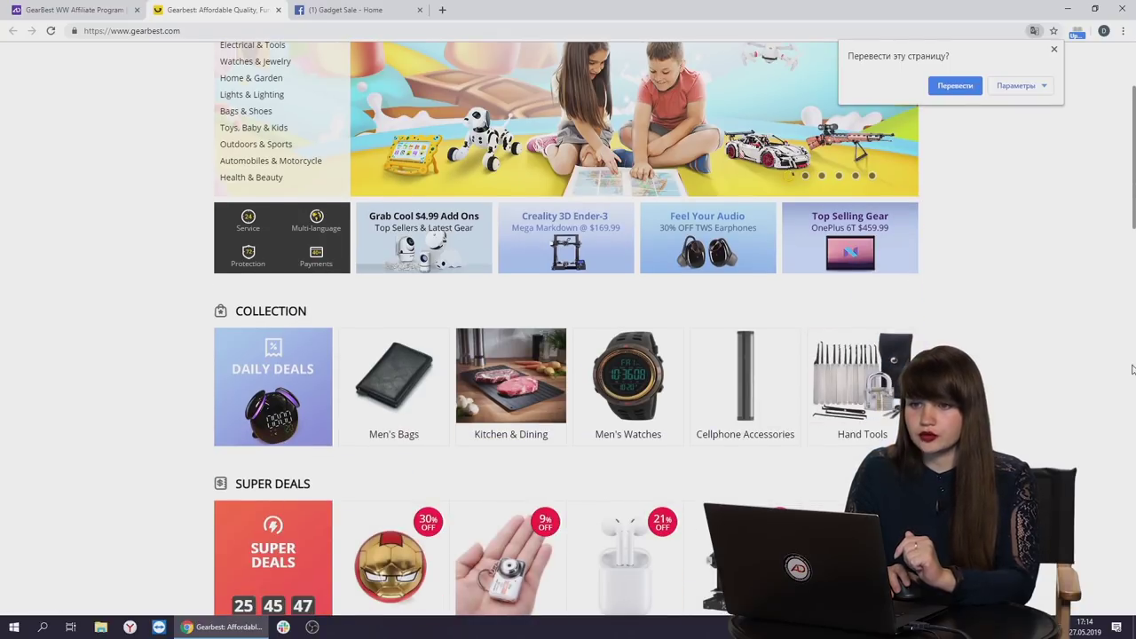
scroll(1133, 369, down, 2)
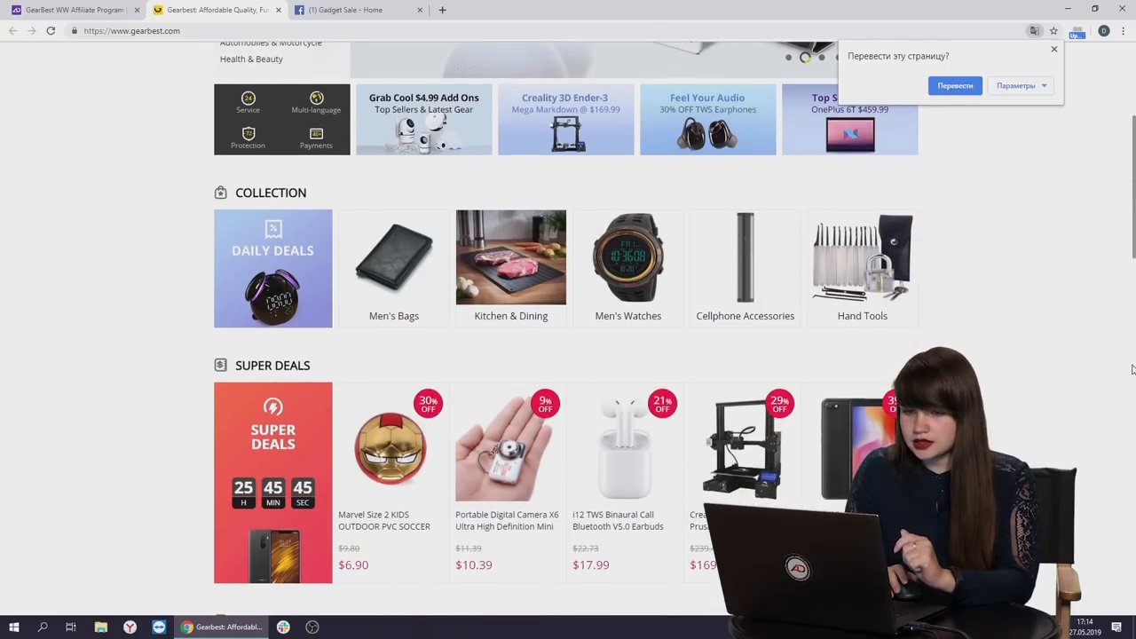
scroll(1133, 369, down, 1)
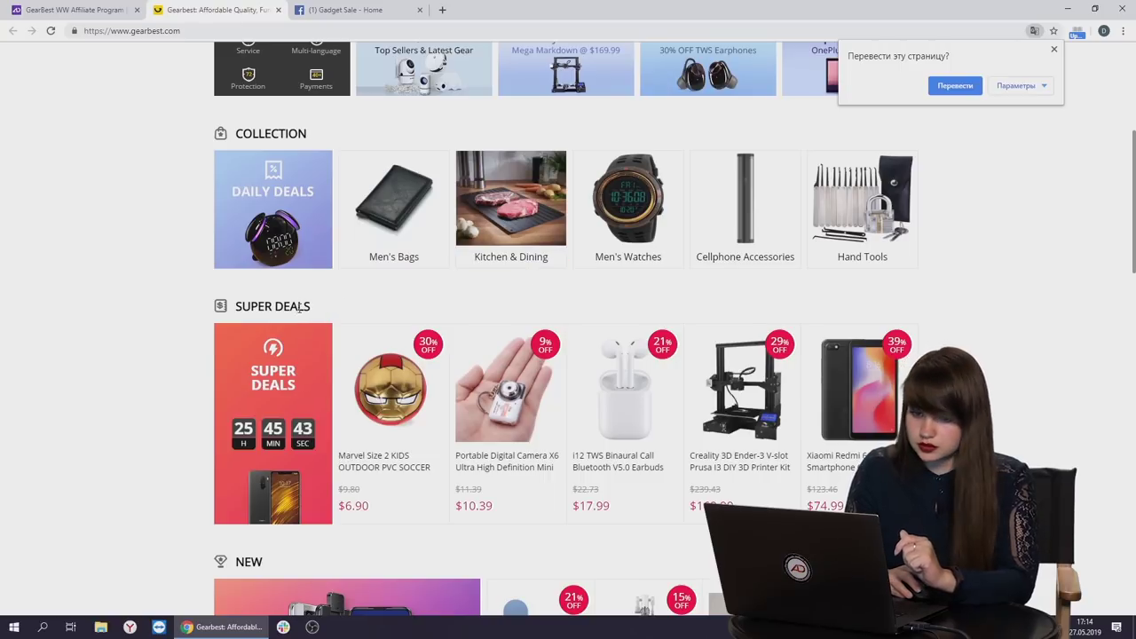
click(324, 399)
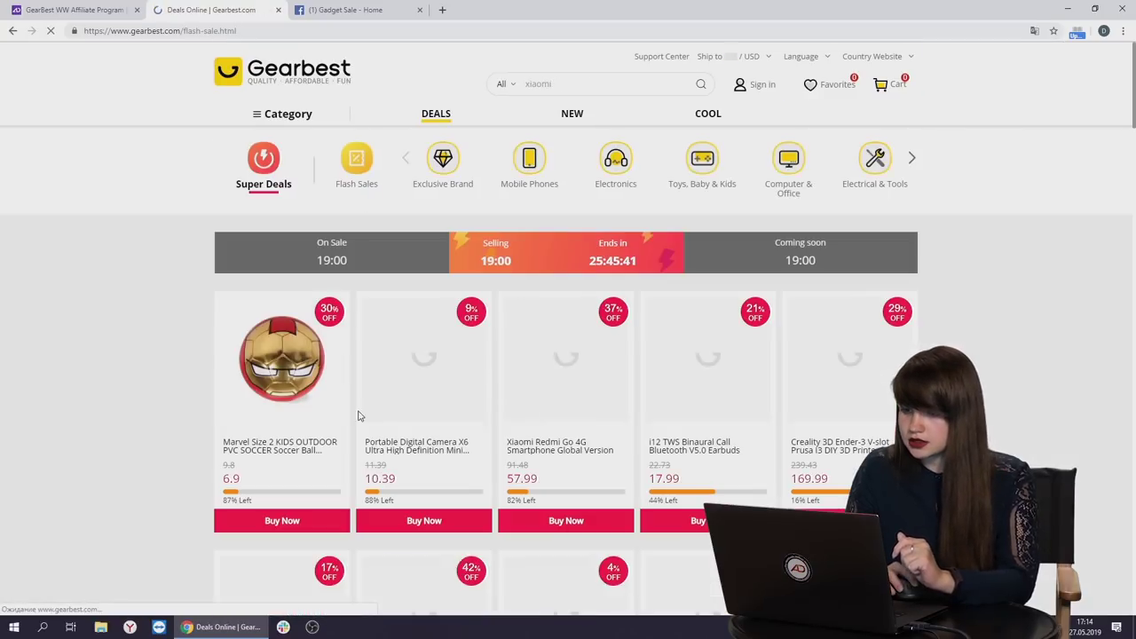
click(607, 160)
scroll(1002, 367, down, 5)
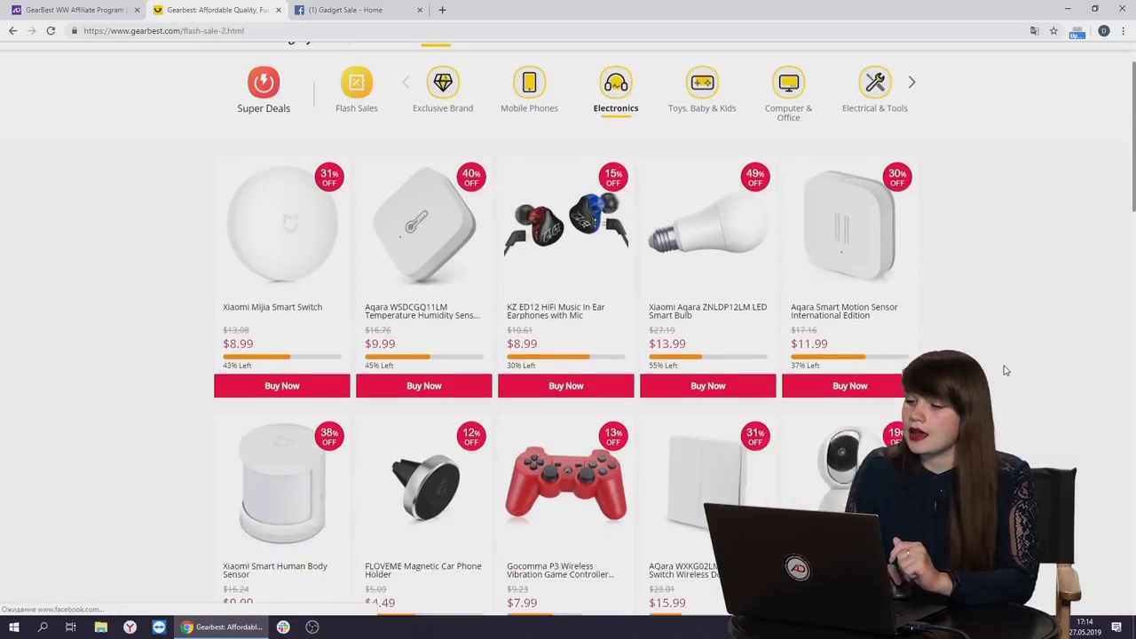
scroll(1001, 367, down, 10)
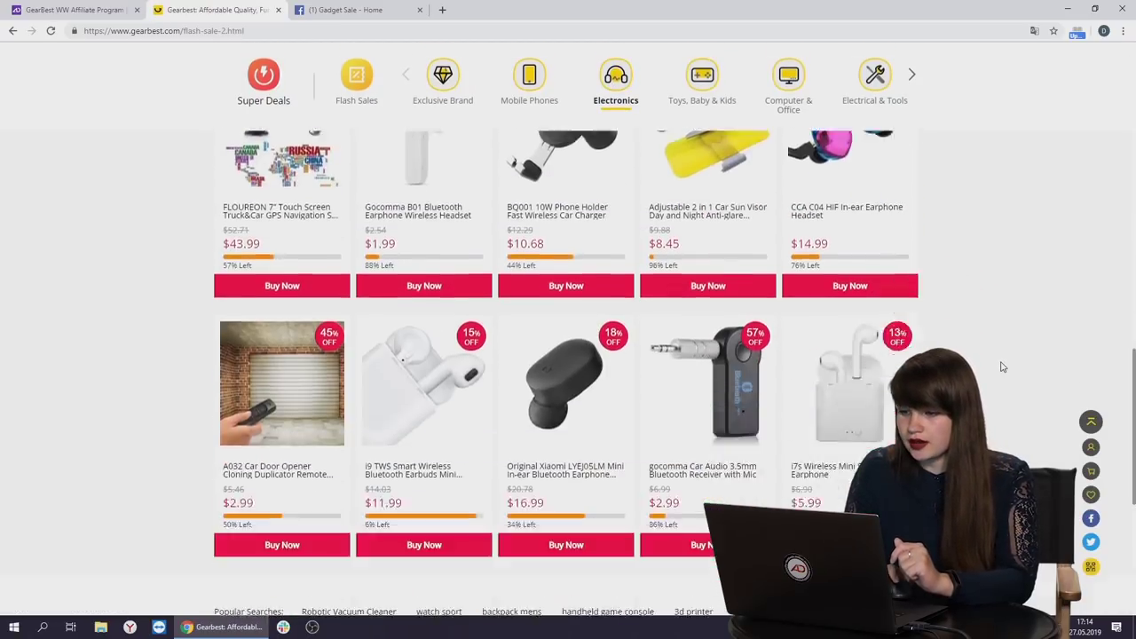
scroll(1002, 366, down, 3)
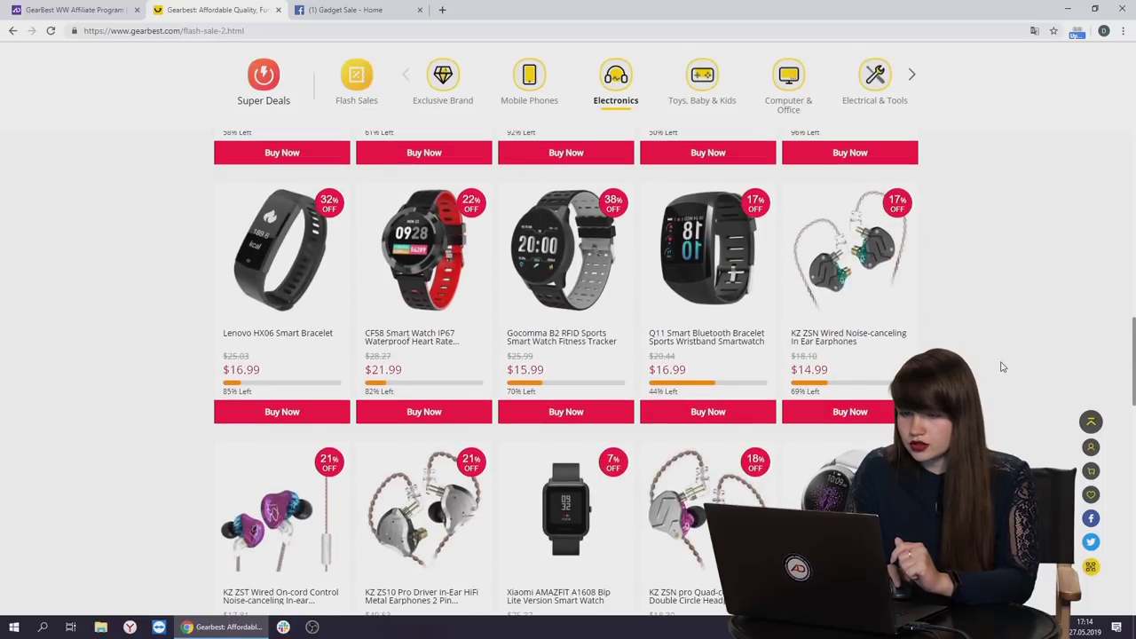
scroll(1002, 367, down, 12)
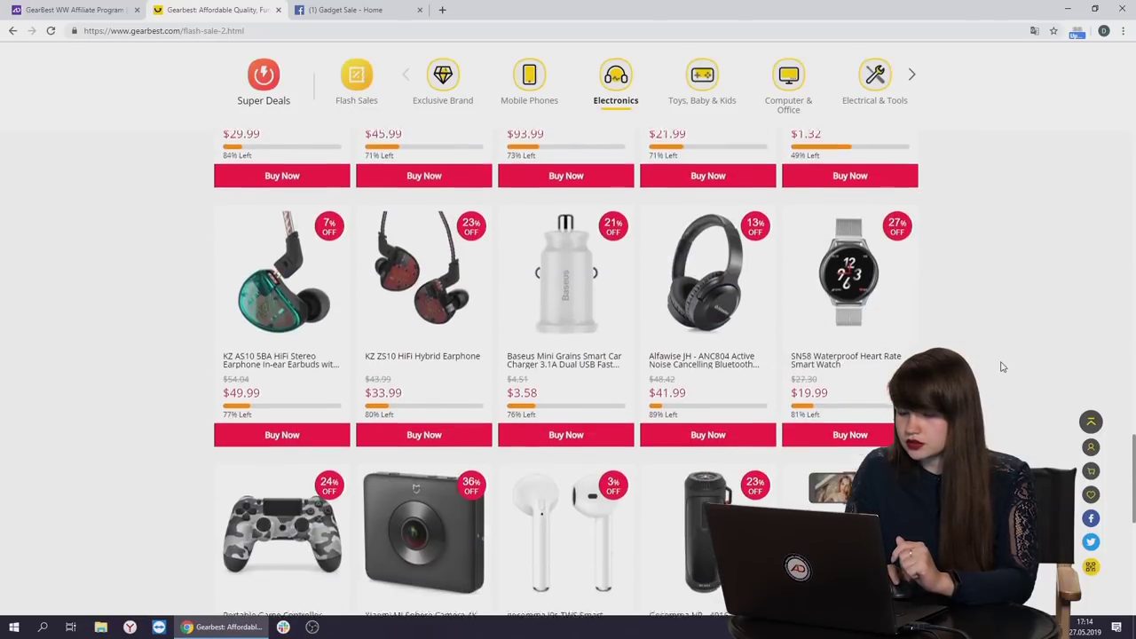
scroll(1002, 367, down, 2)
scroll(1001, 366, down, 4)
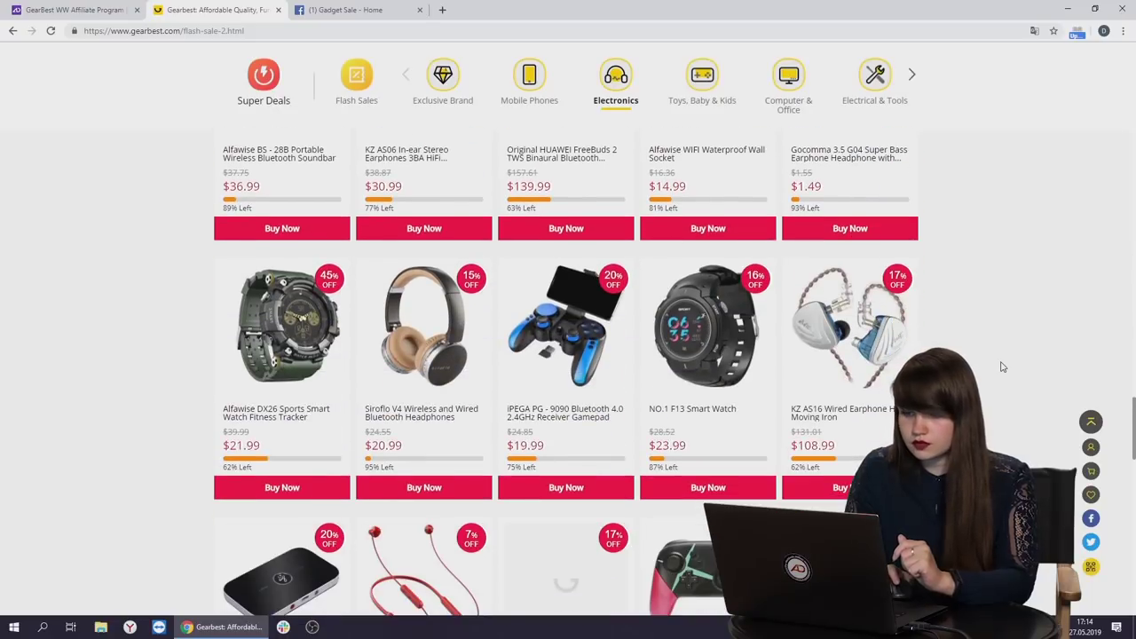
scroll(1002, 366, down, 10)
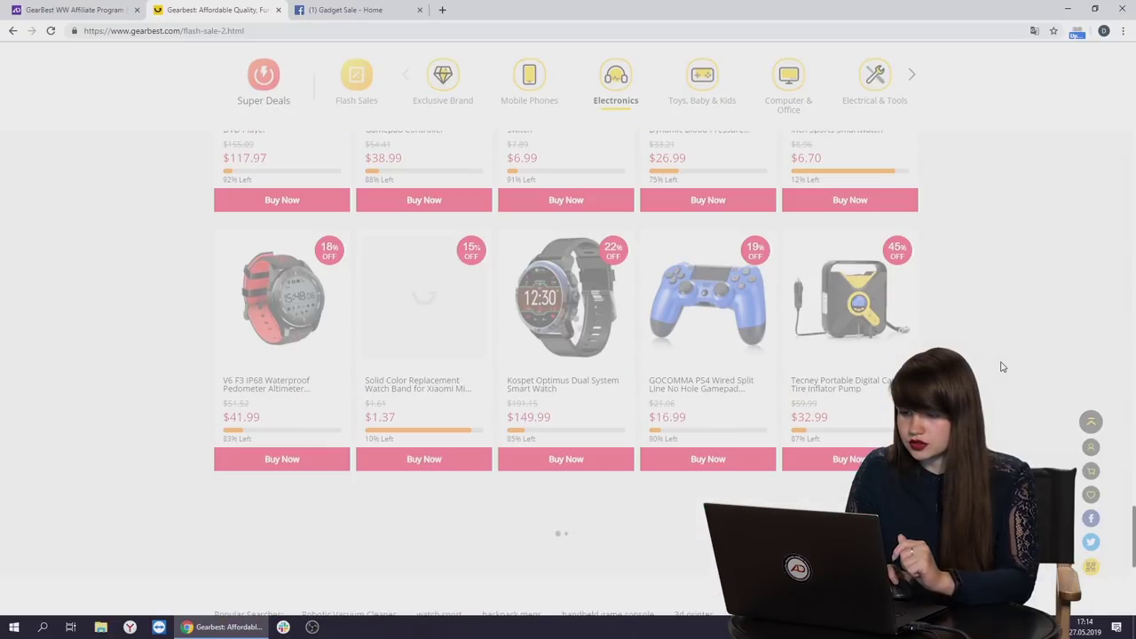
scroll(1002, 366, down, 8)
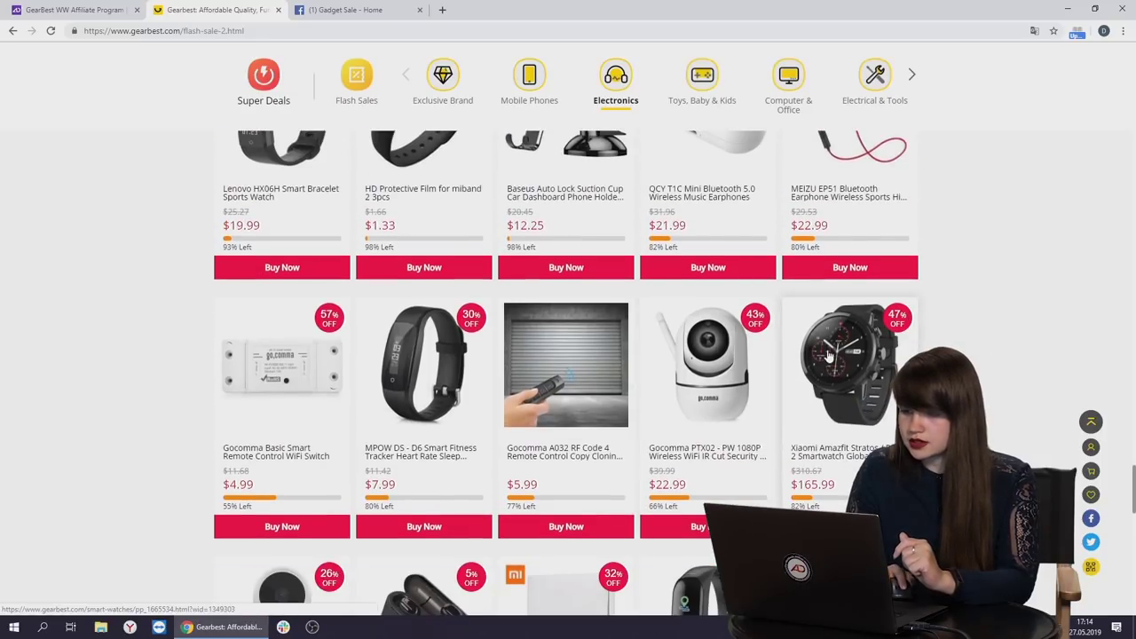
Open the Xiaomi Amazfit Stratos / Pace 2 smartwatch page ($165.99, 47% off) and review it
click(828, 355)
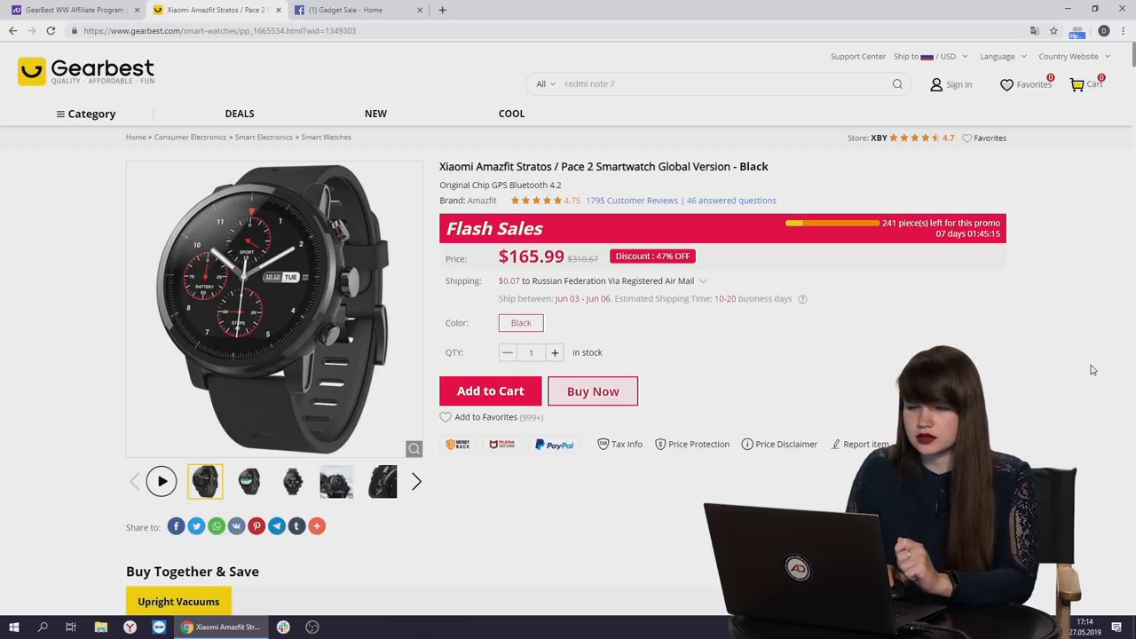
scroll(1092, 370, down, 1)
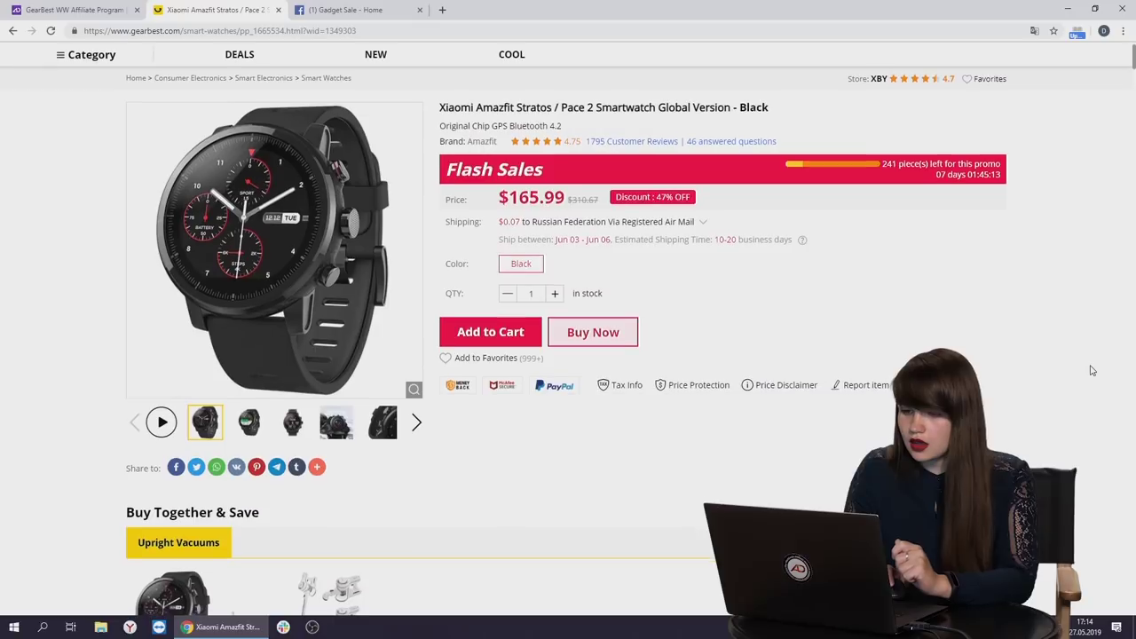
scroll(1092, 370, up, 1)
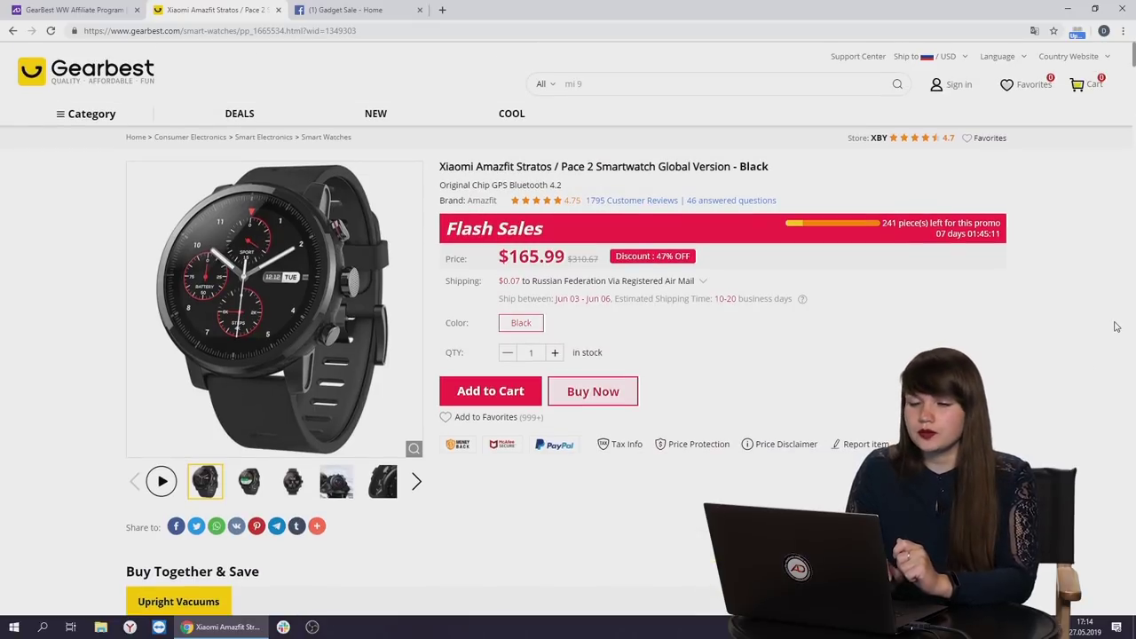
scroll(850, 359, down, 12)
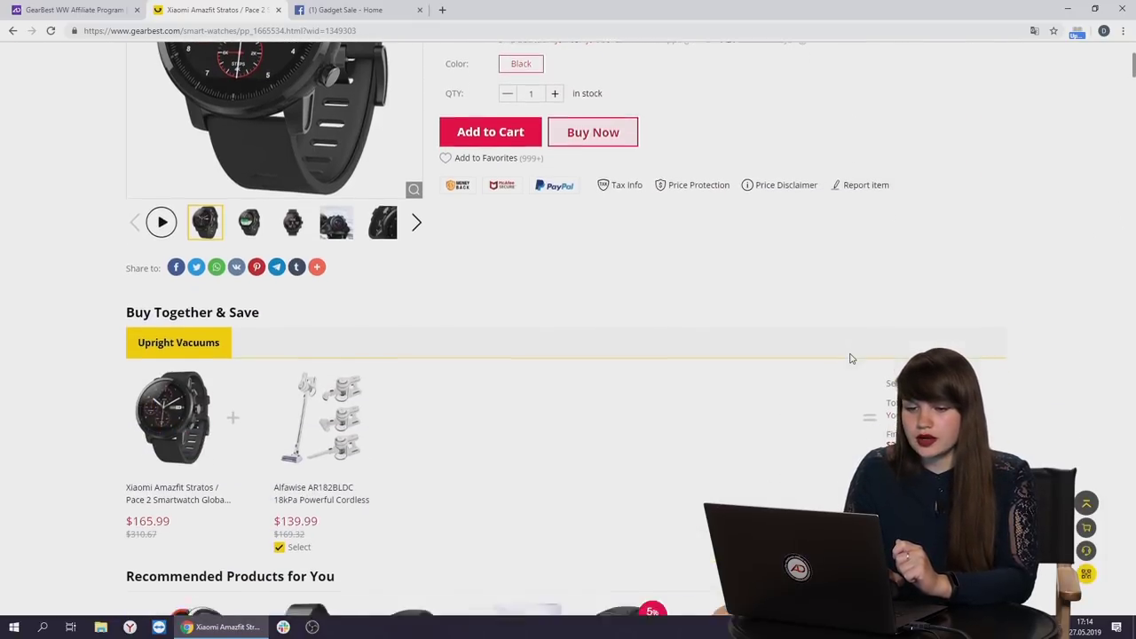
scroll(848, 356, down, 8)
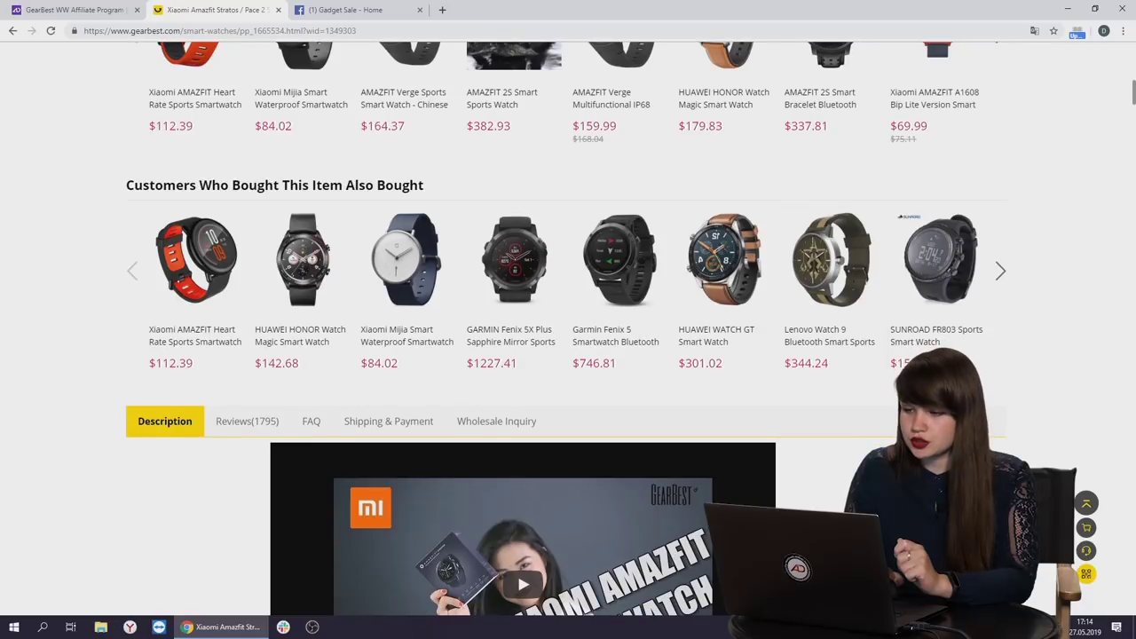
scroll(568, 327, down, 7)
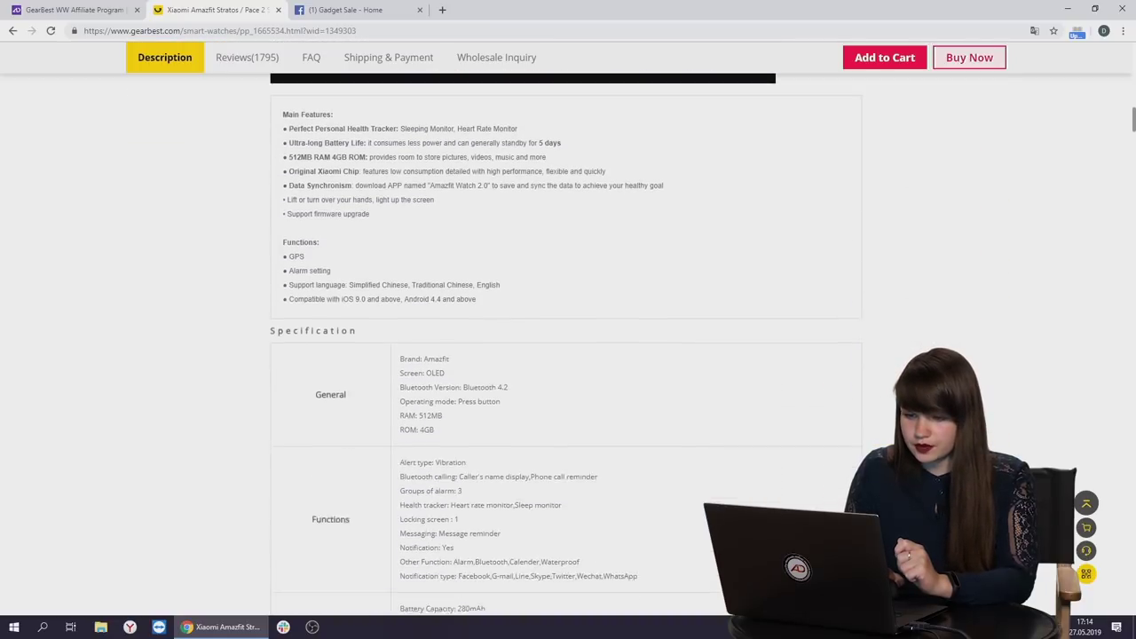
scroll(567, 346, down, 8)
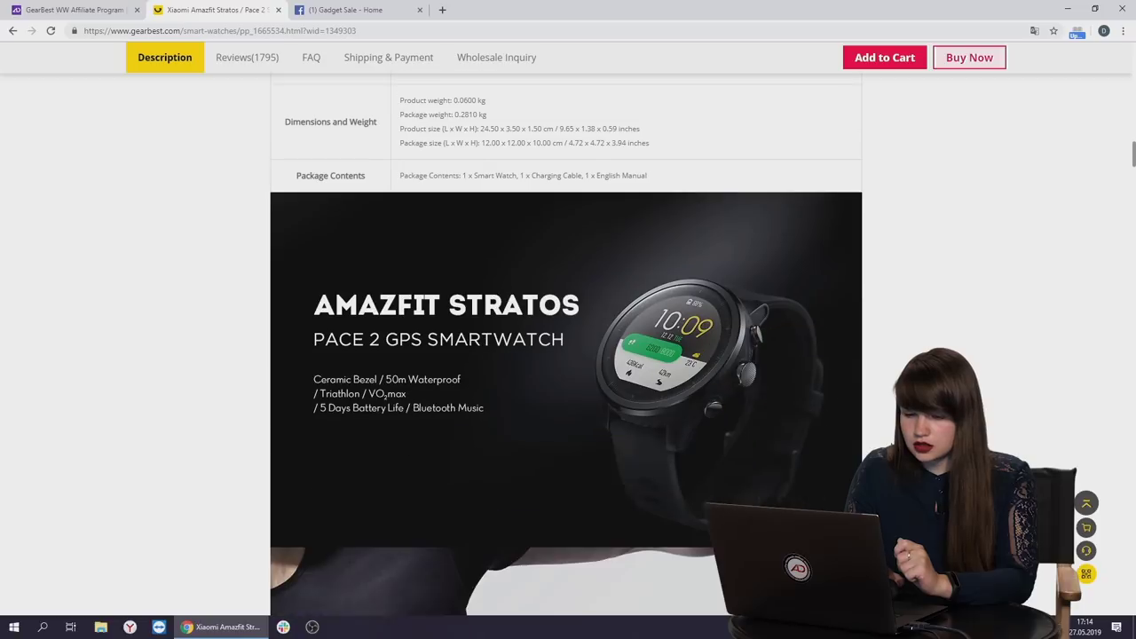
scroll(885, 441, down, 4)
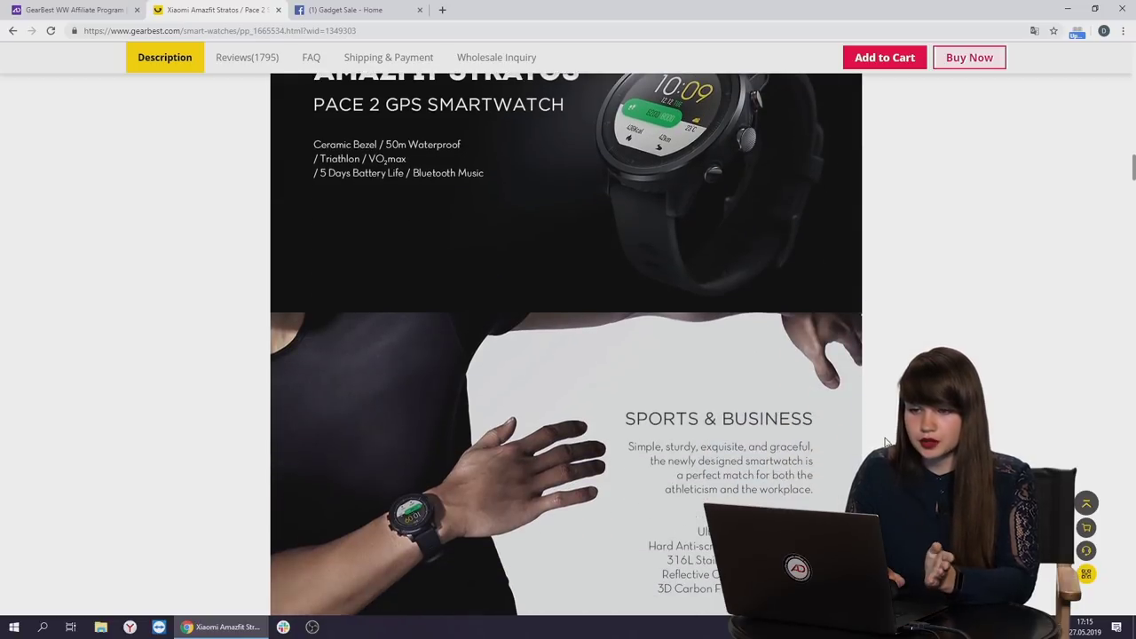
scroll(568, 346, down, 2)
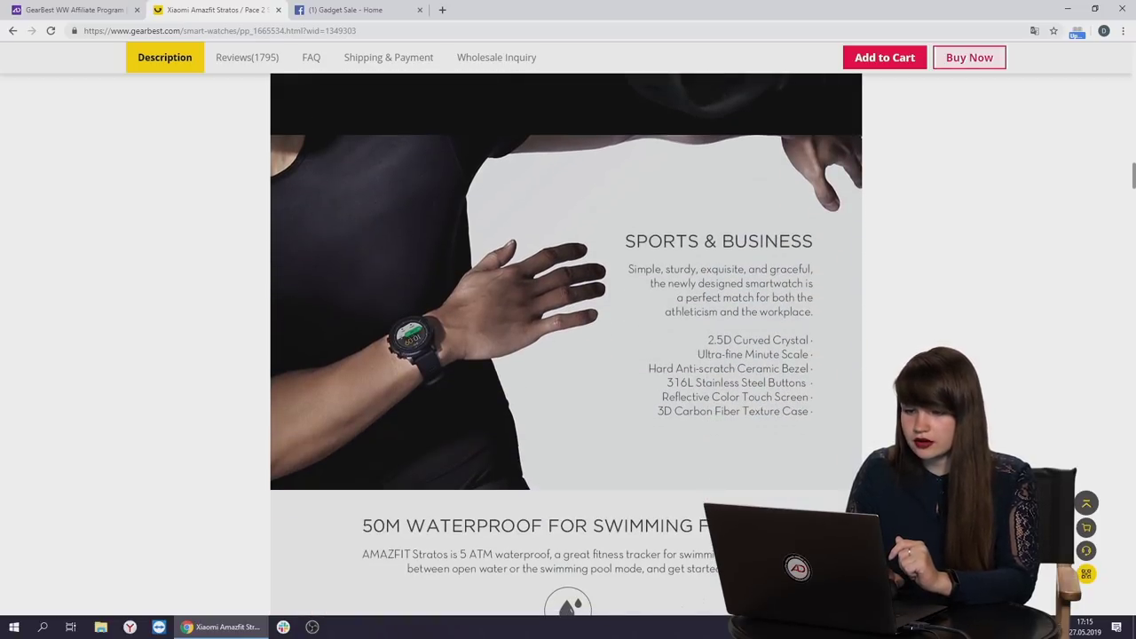
scroll(568, 346, up, 3)
scroll(567, 346, down, 1)
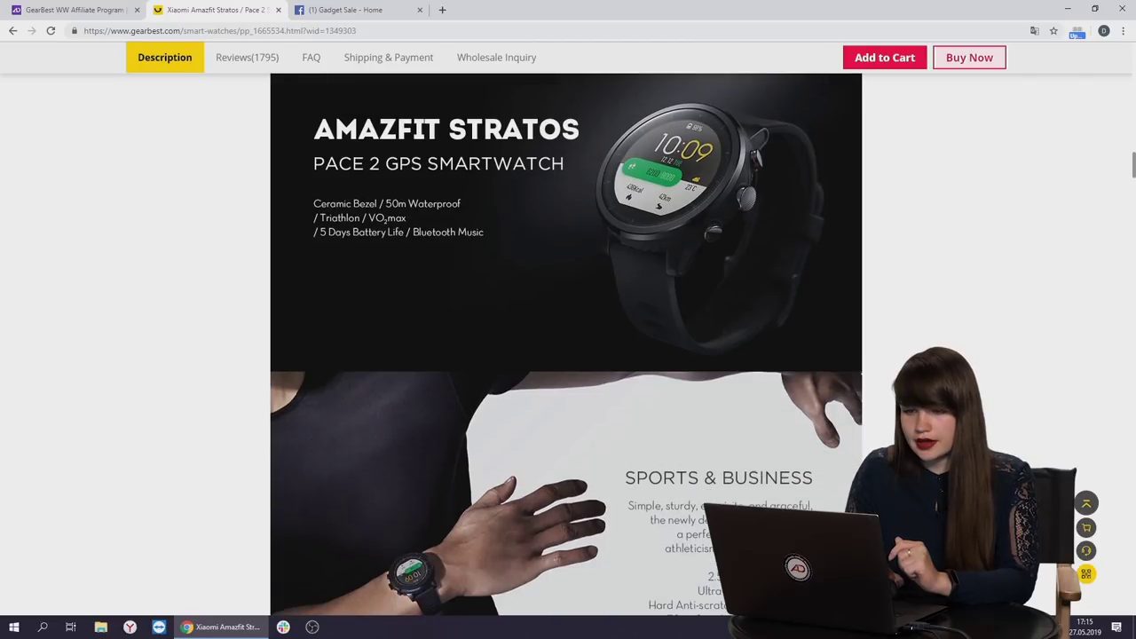
scroll(568, 346, down, 10)
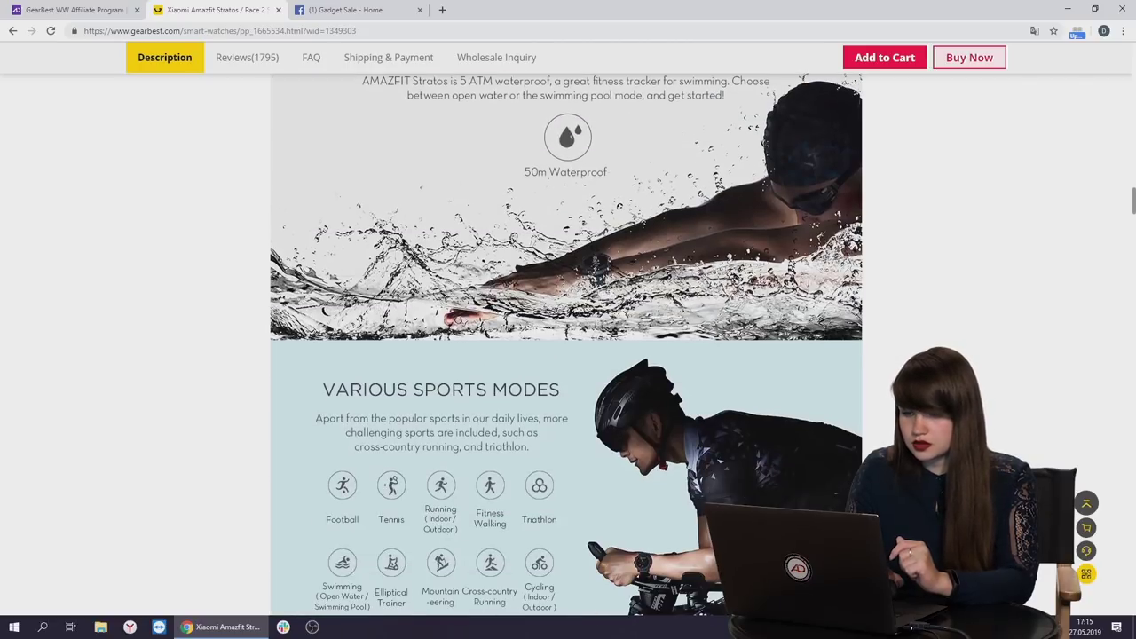
scroll(568, 346, down, 3)
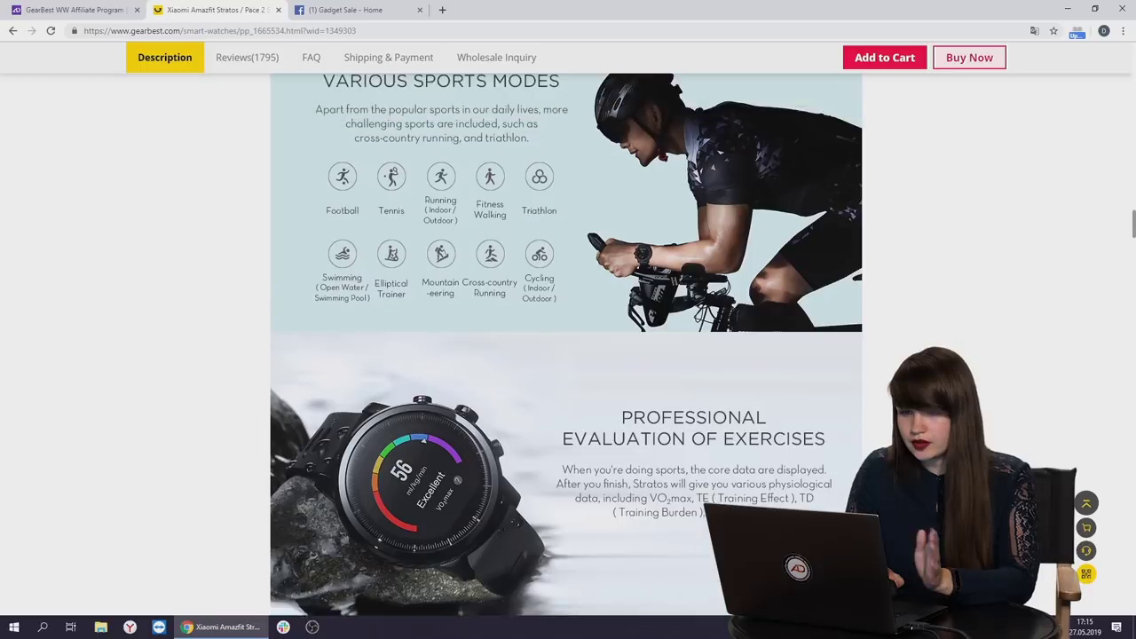
scroll(568, 346, up, 1)
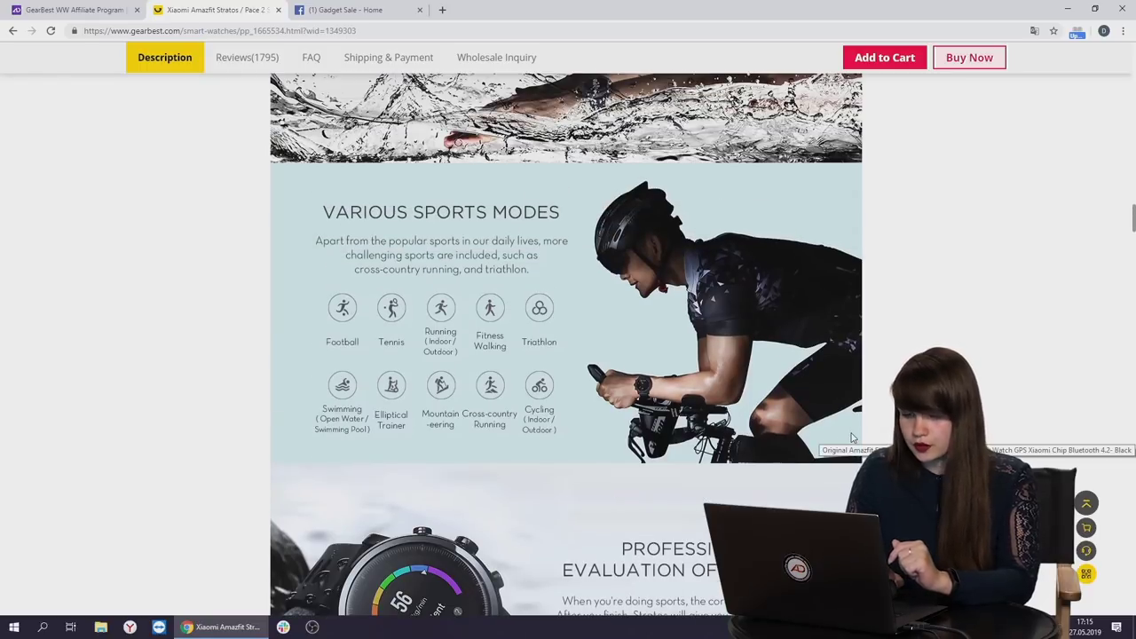
scroll(846, 436, down, 2)
scroll(845, 435, down, 3)
scroll(846, 436, up, 5)
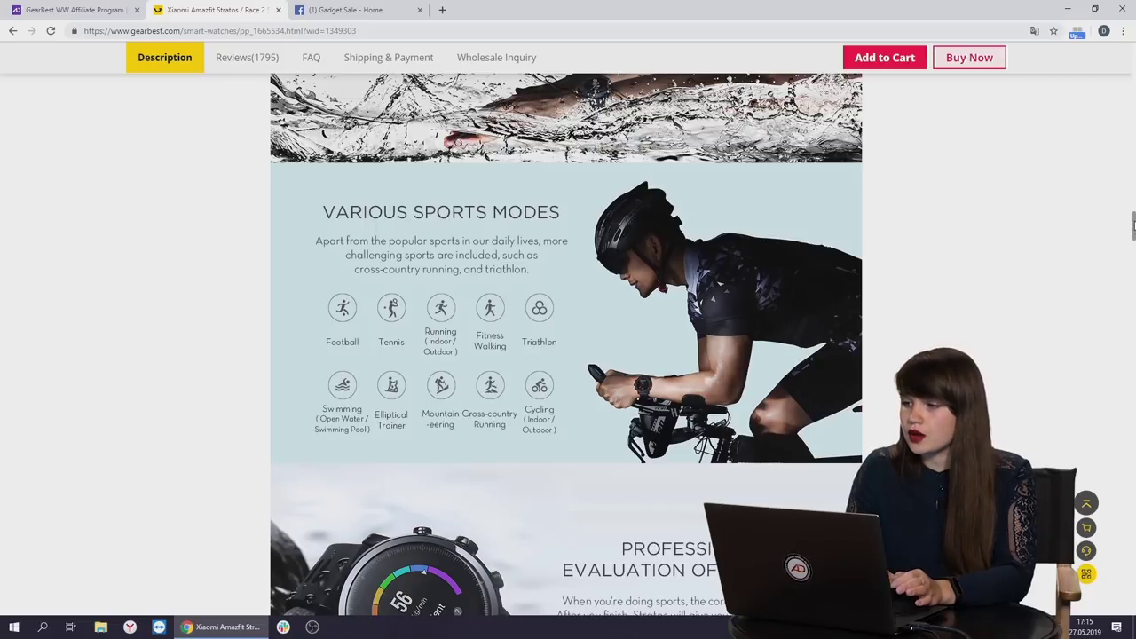
scroll(991, 180, up, 20)
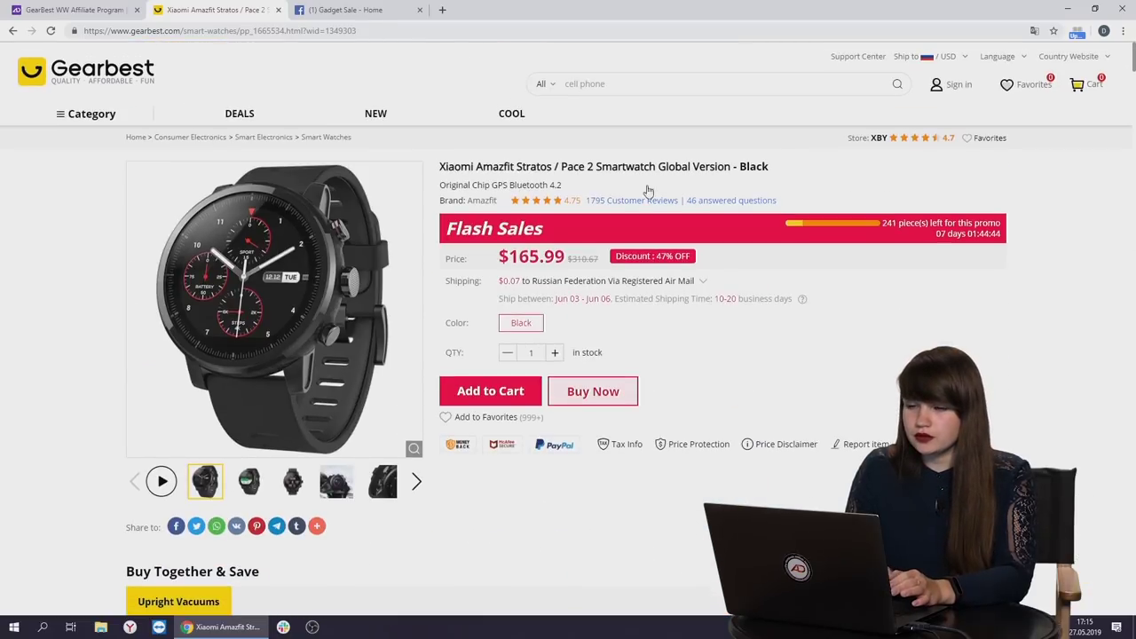
Start a Gadget Sale post with the smartwatch title, minus its ' - Black' suffix
drag(439, 166, 766, 160)
key(ctrl+c)
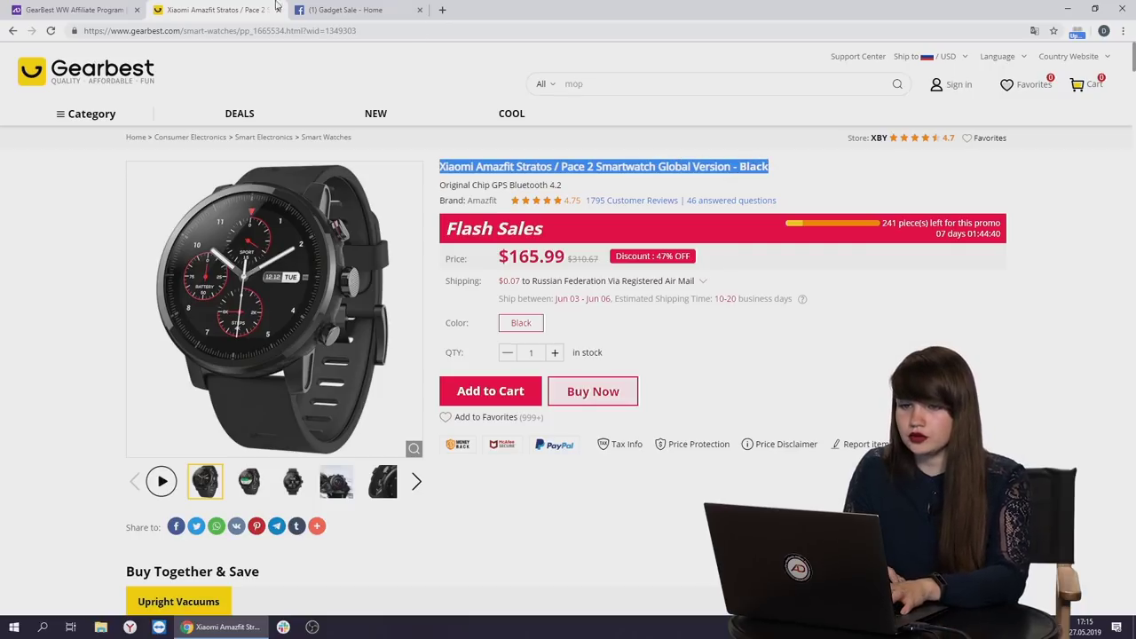
click(346, 10)
scroll(501, 284, down, 1)
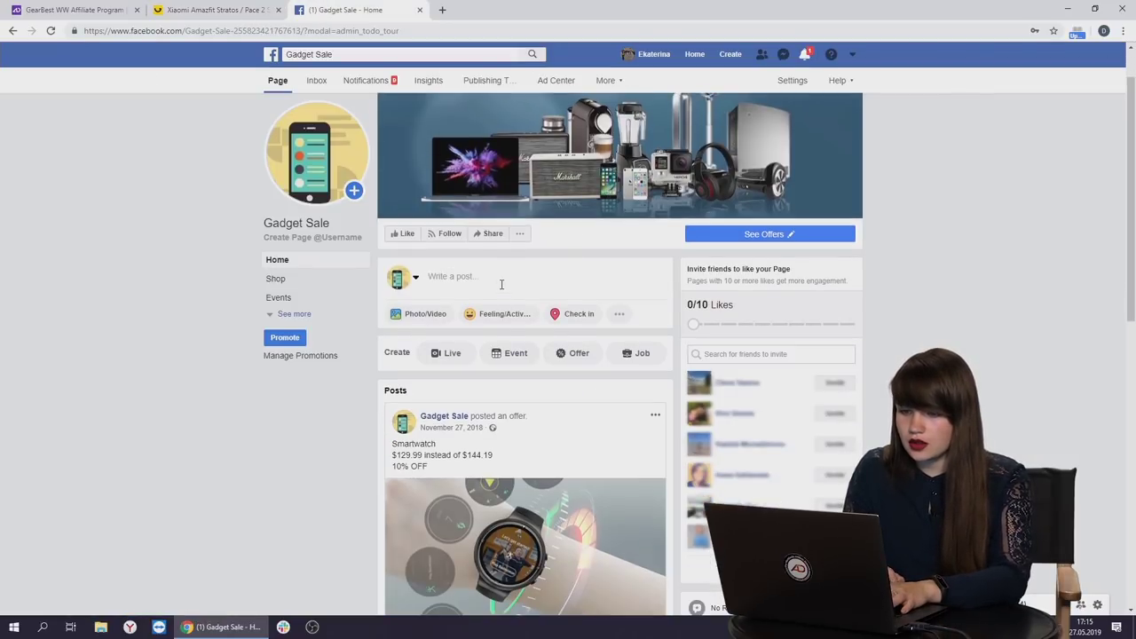
click(499, 281)
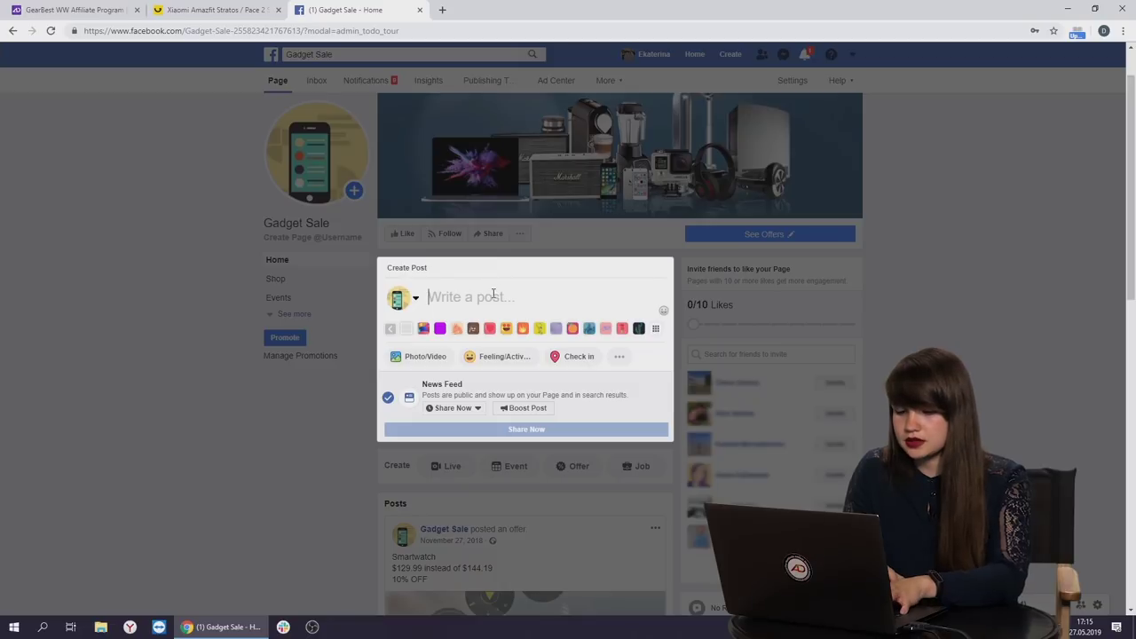
key(ctrl+v)
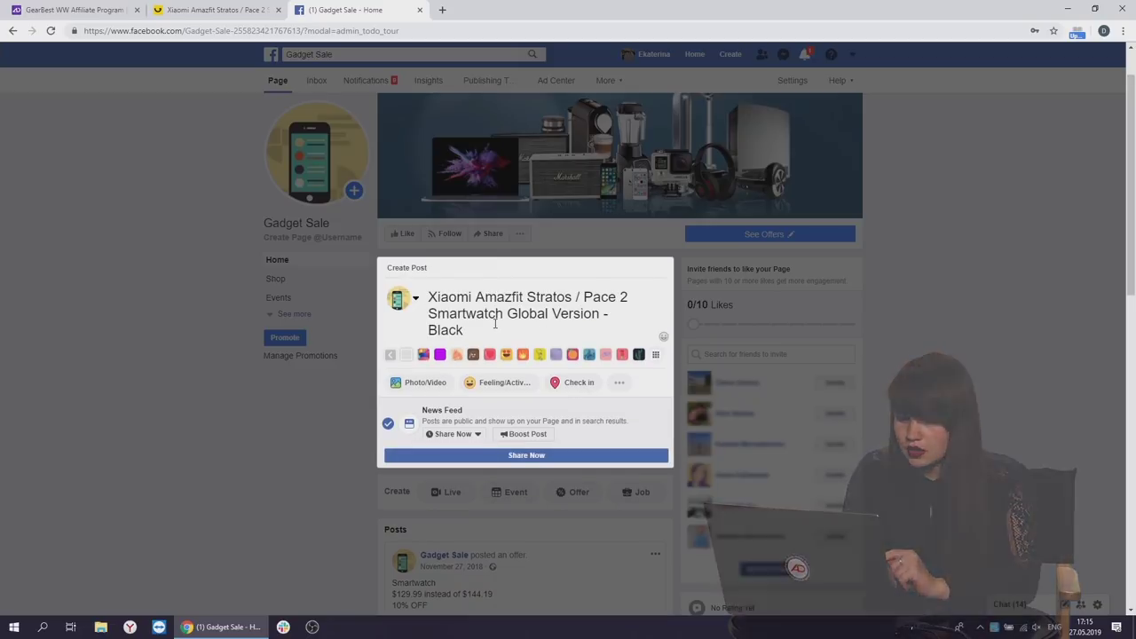
drag(495, 323, 600, 316)
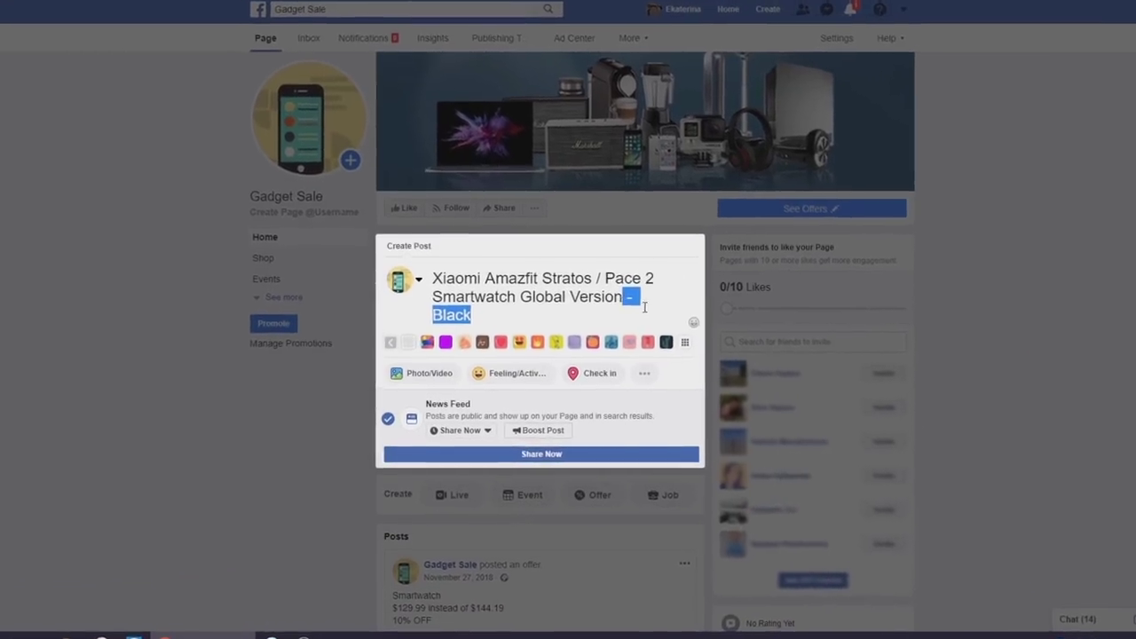
key(BackSpace)
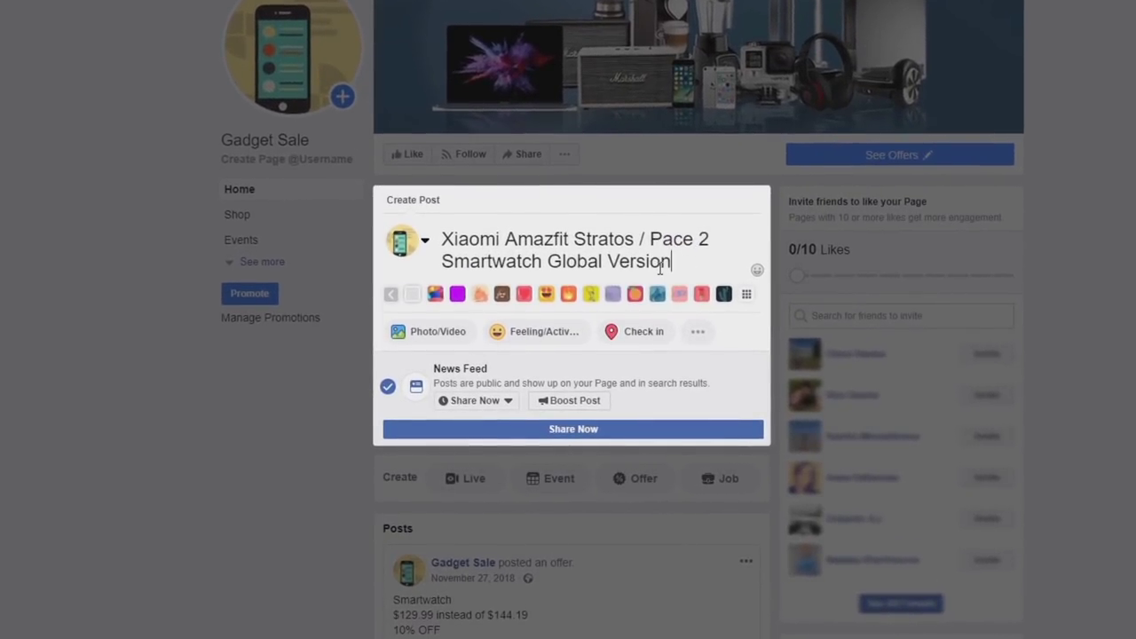
Add the lines 47% OFF, Waterproof and Perfect fitness tracker below the title
key(Return)
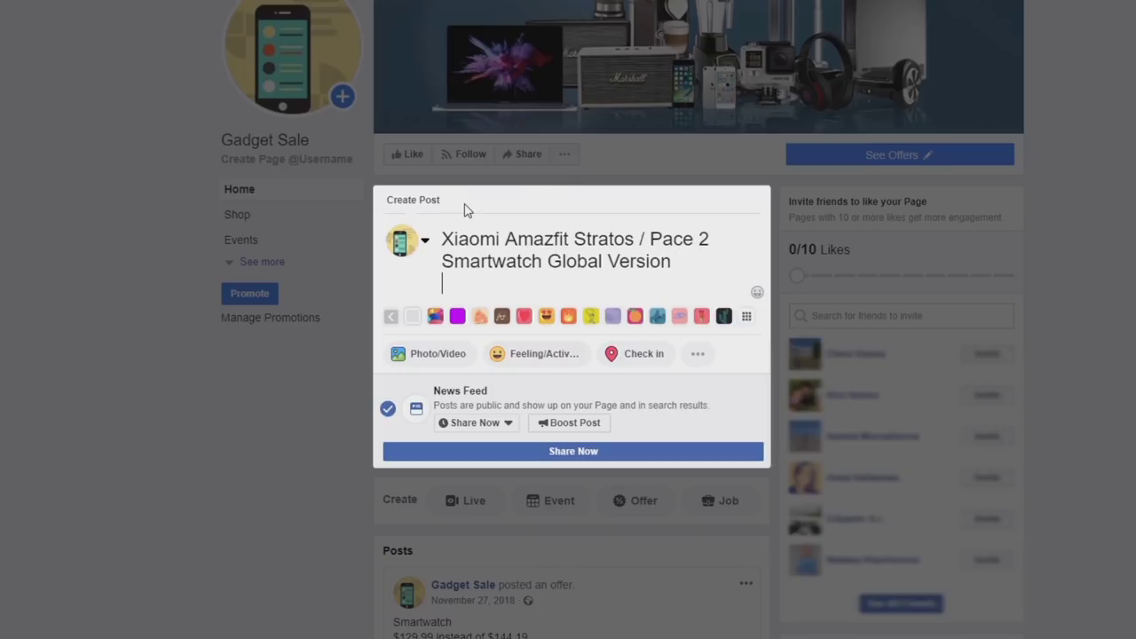
text(47% OFF)
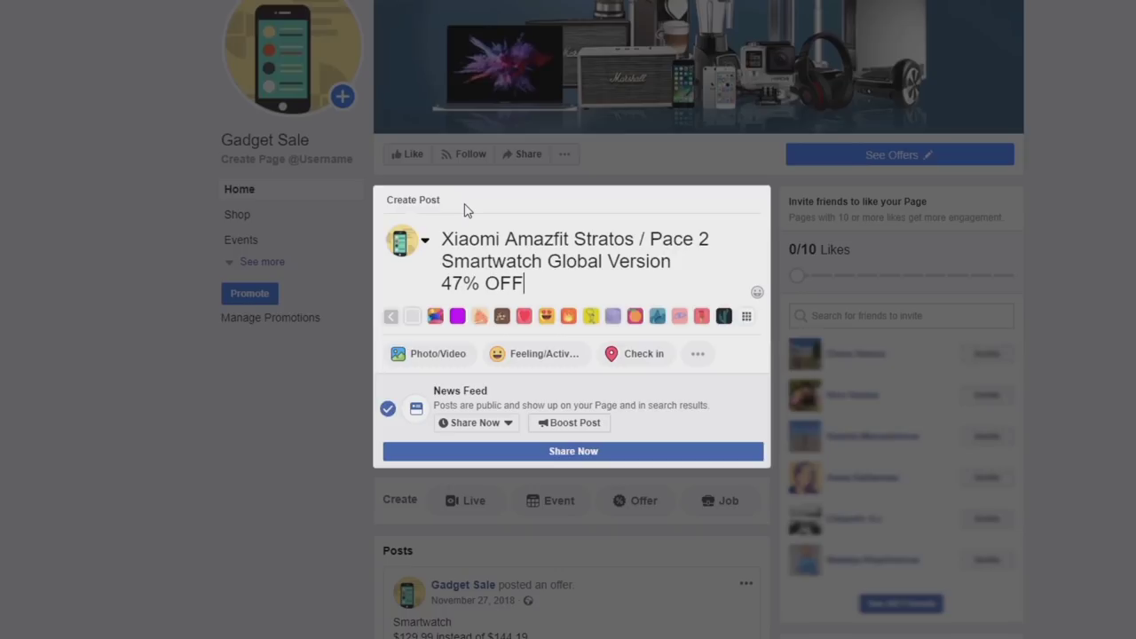
key(Return)
text(S)
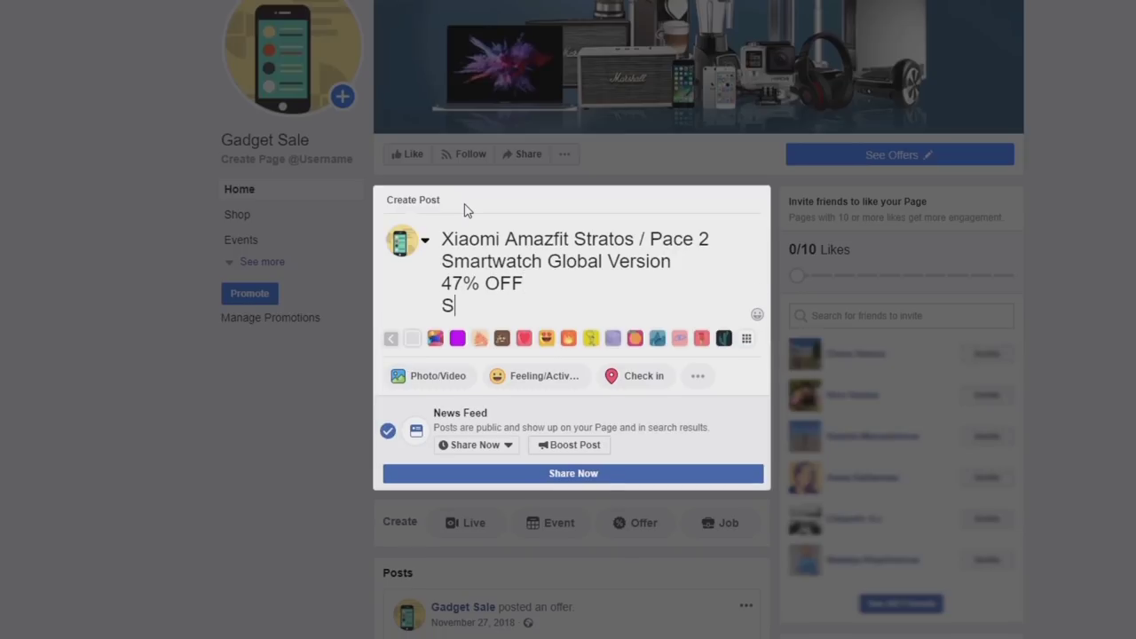
text(ma)
key(BackSpace)
key(BackSpace)
text(Waterpr)
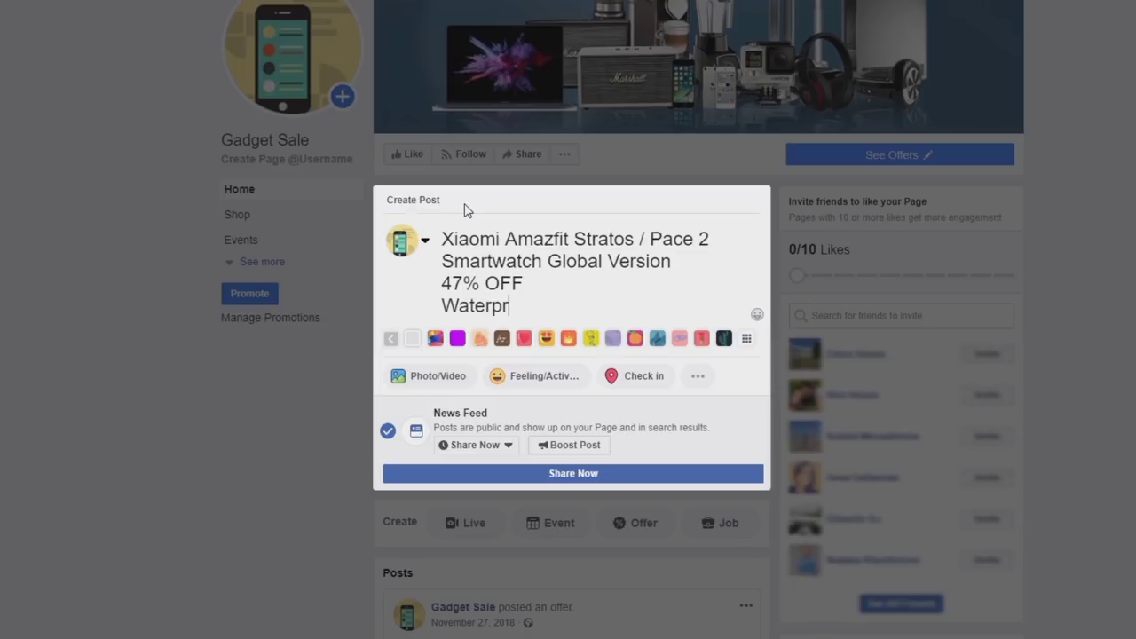
text(oof)
key(Return)
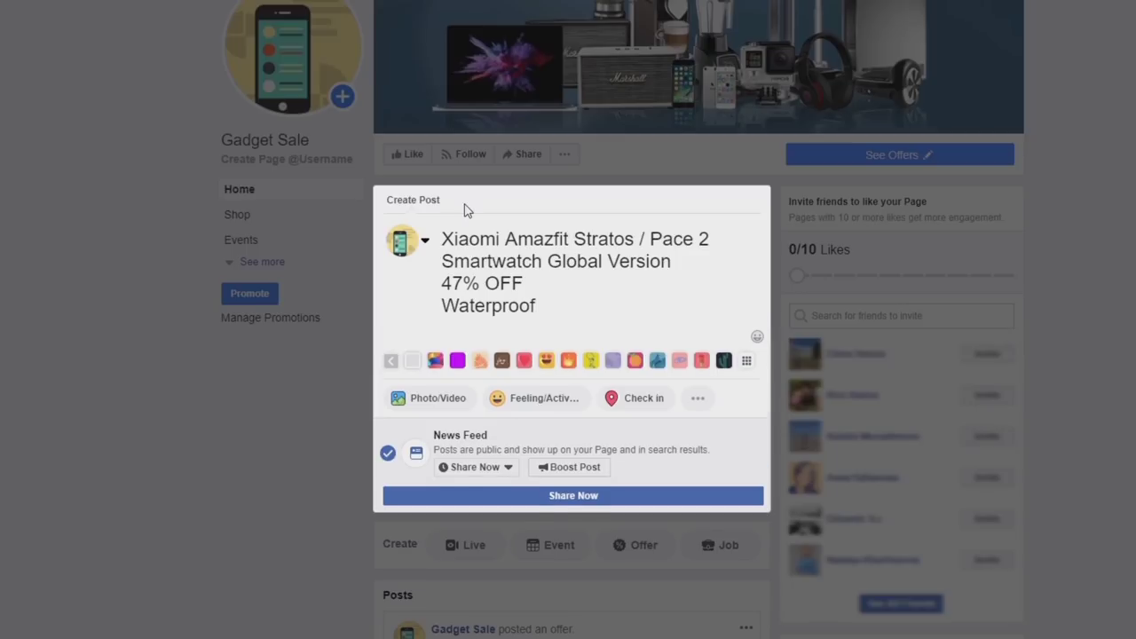
text(Perfect fitness tracker)
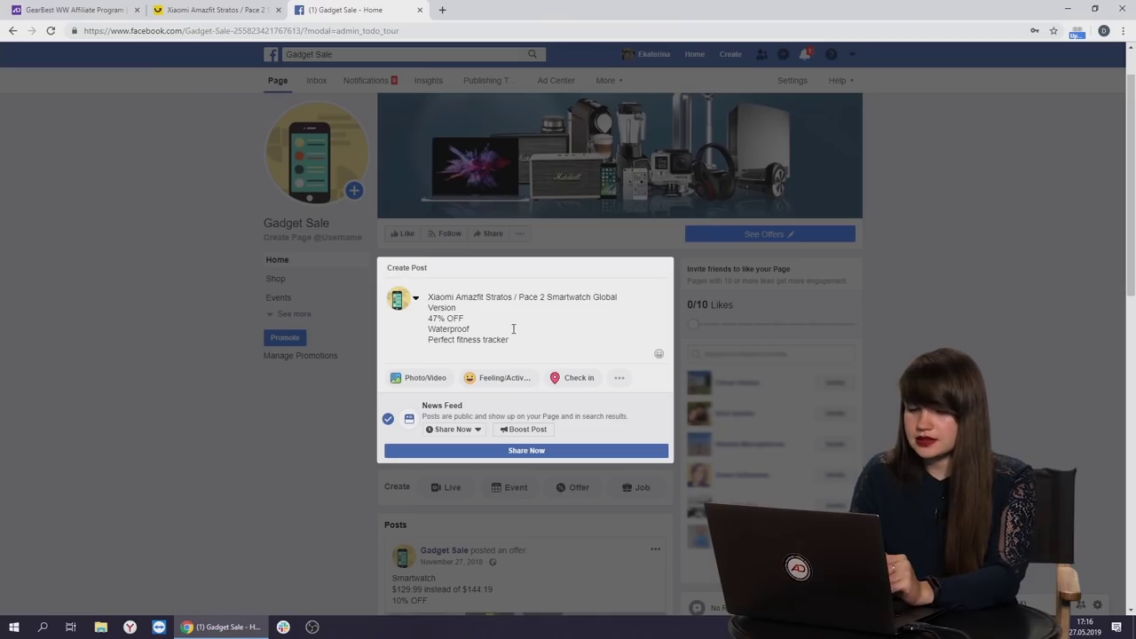
key(Return)
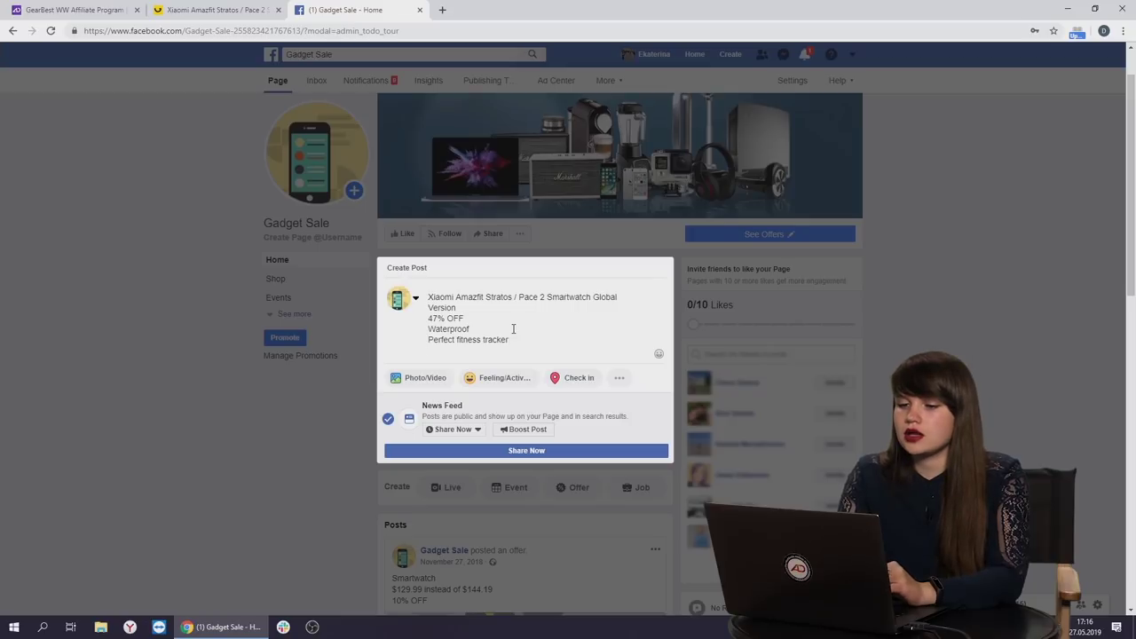
Copy the Gearbest smartwatch page URL and return to the Admitad deeplink tool
click(214, 8)
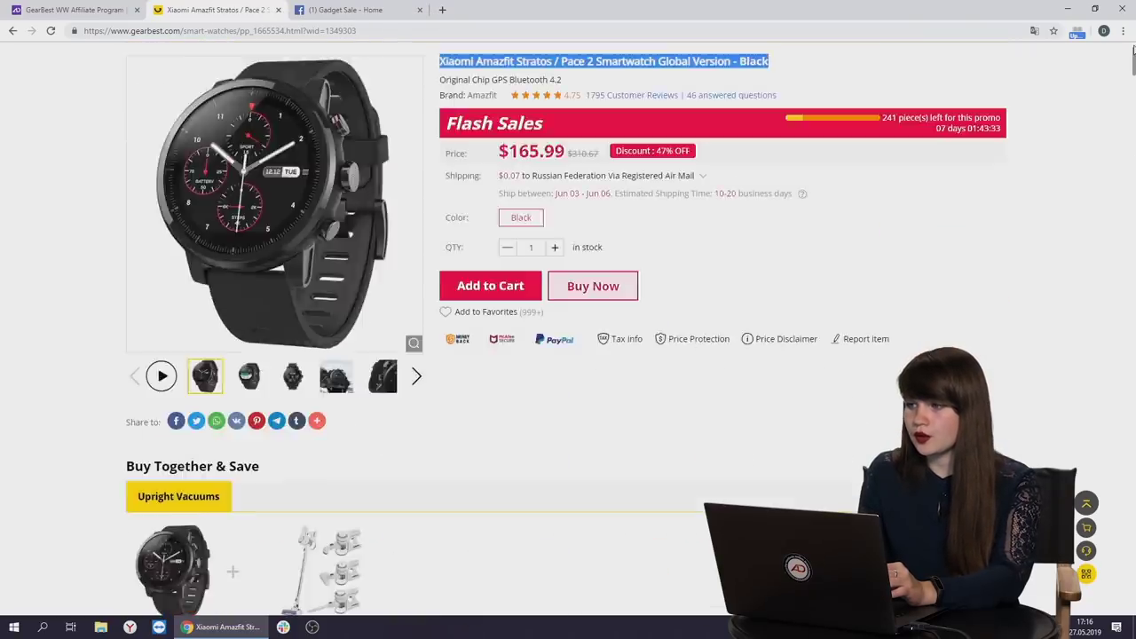
click(126, 30)
key(ctrl+c)
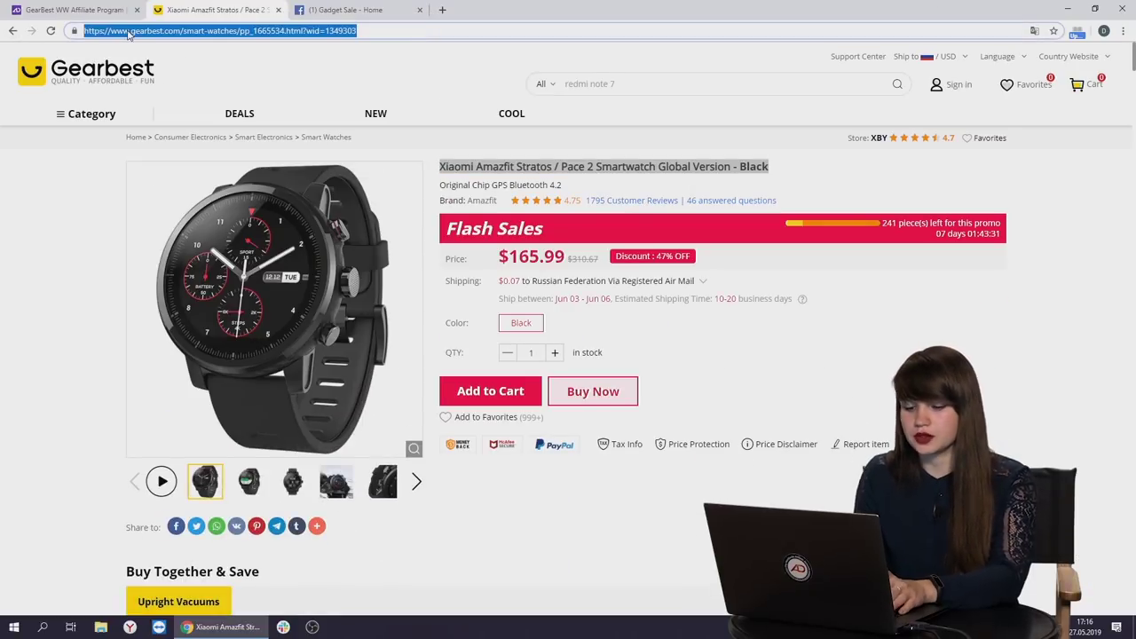
click(75, 9)
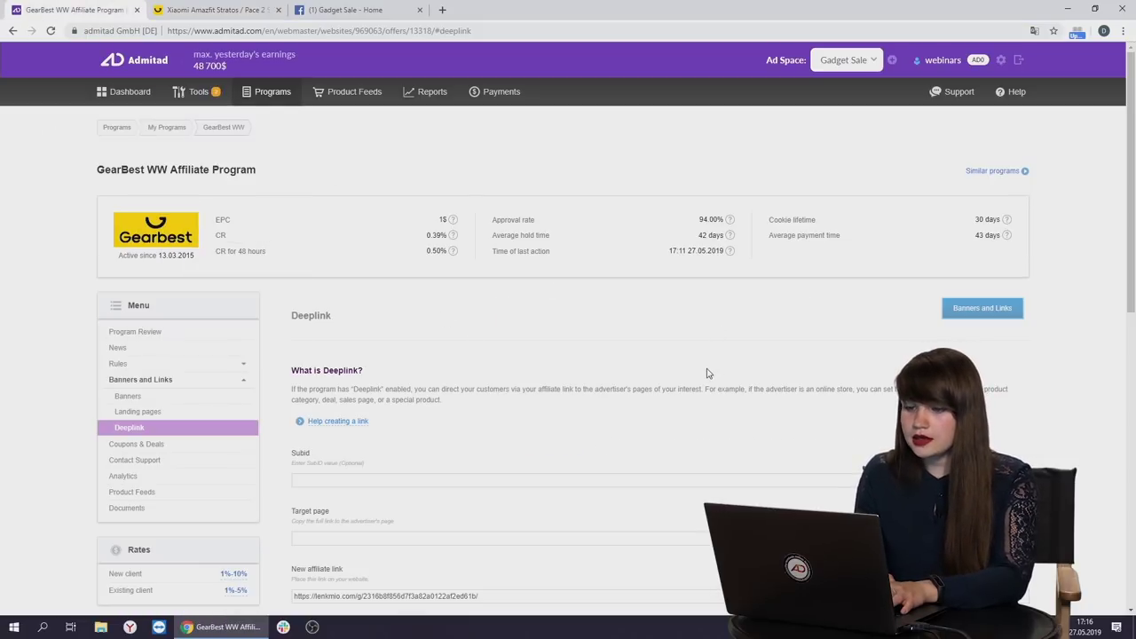
Set Subid to Facebook, paste the smartwatch URL as Target page, and copy the new affiliate link
scroll(709, 363, down, 1)
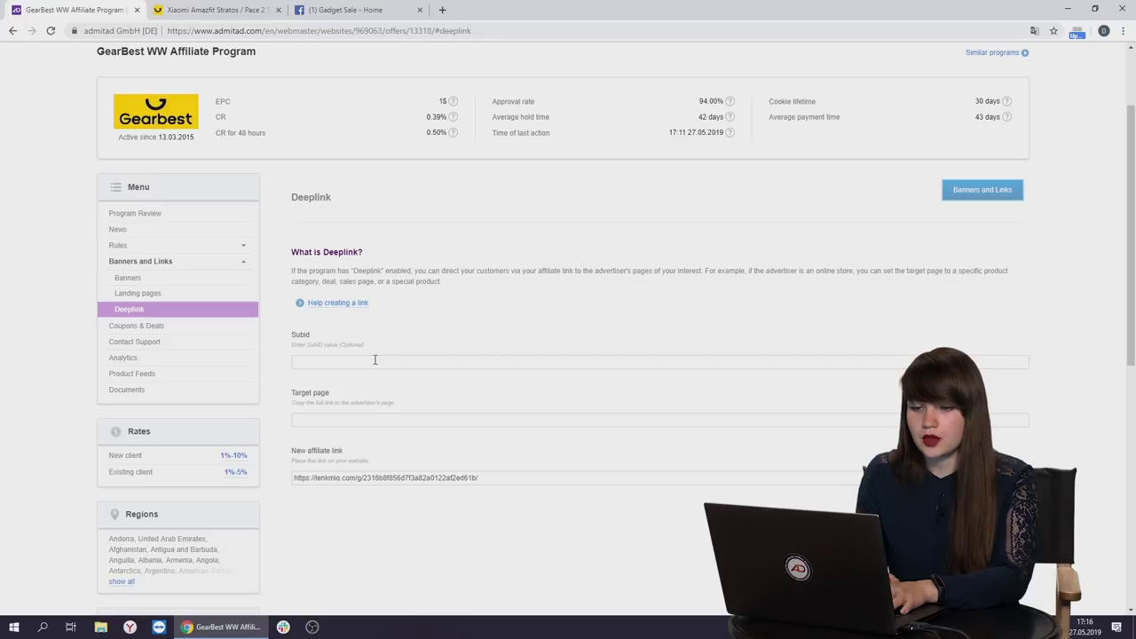
click(375, 360)
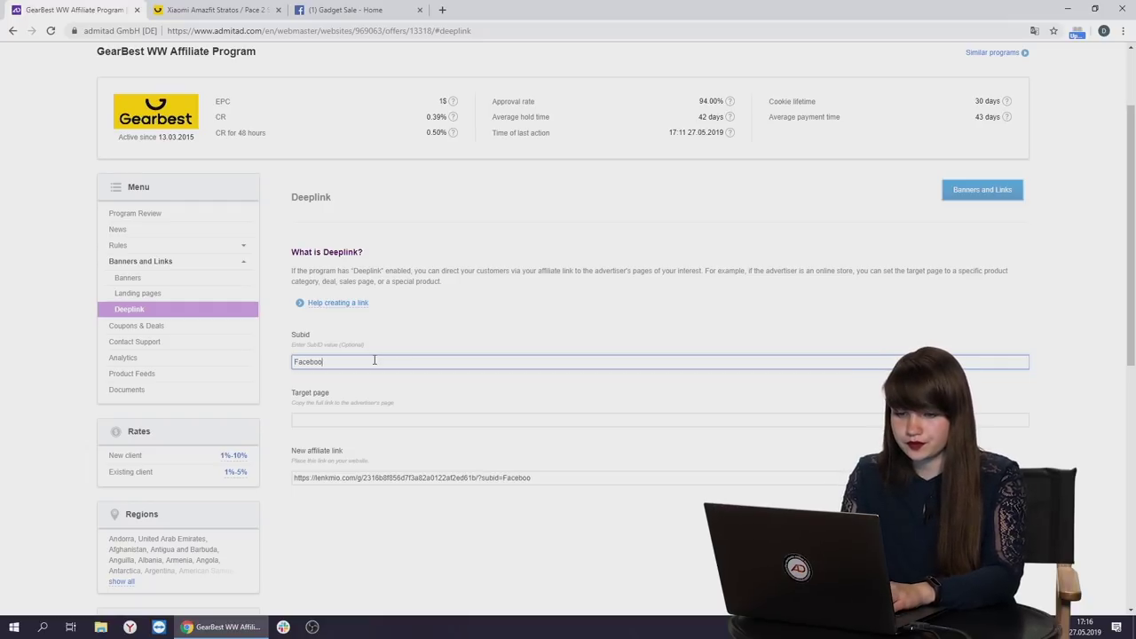
click(350, 418)
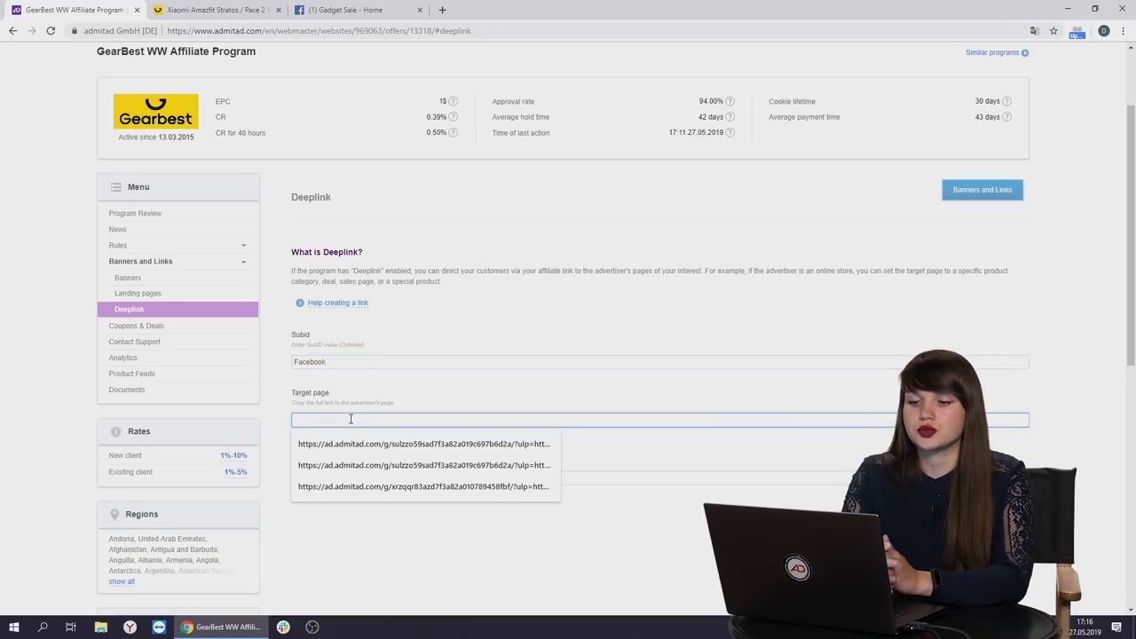
click(366, 413)
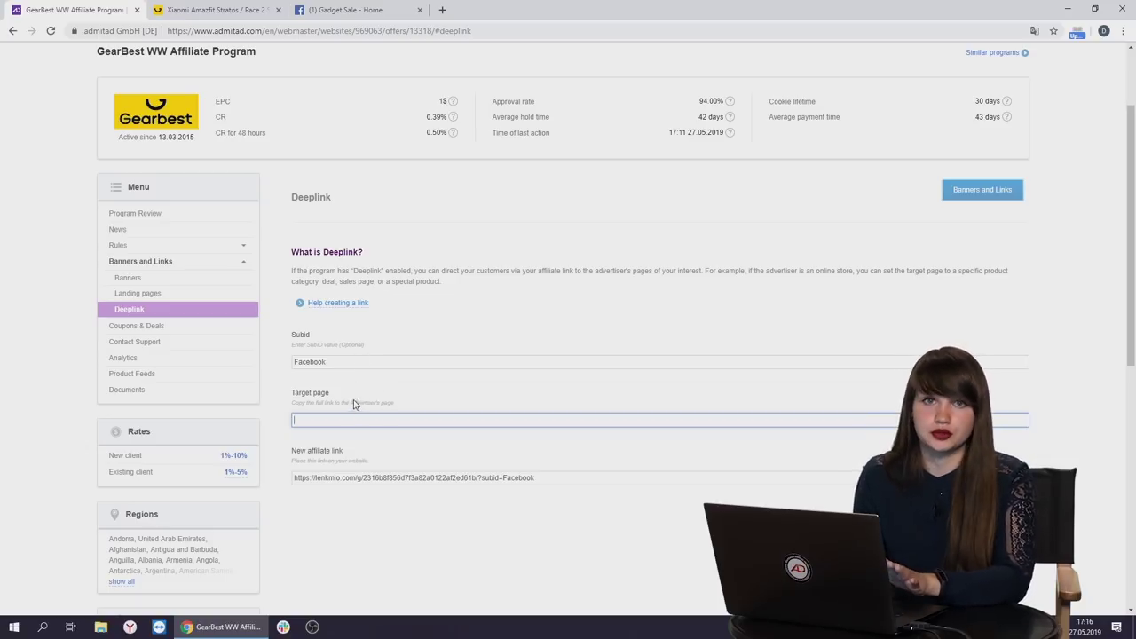
click(340, 418)
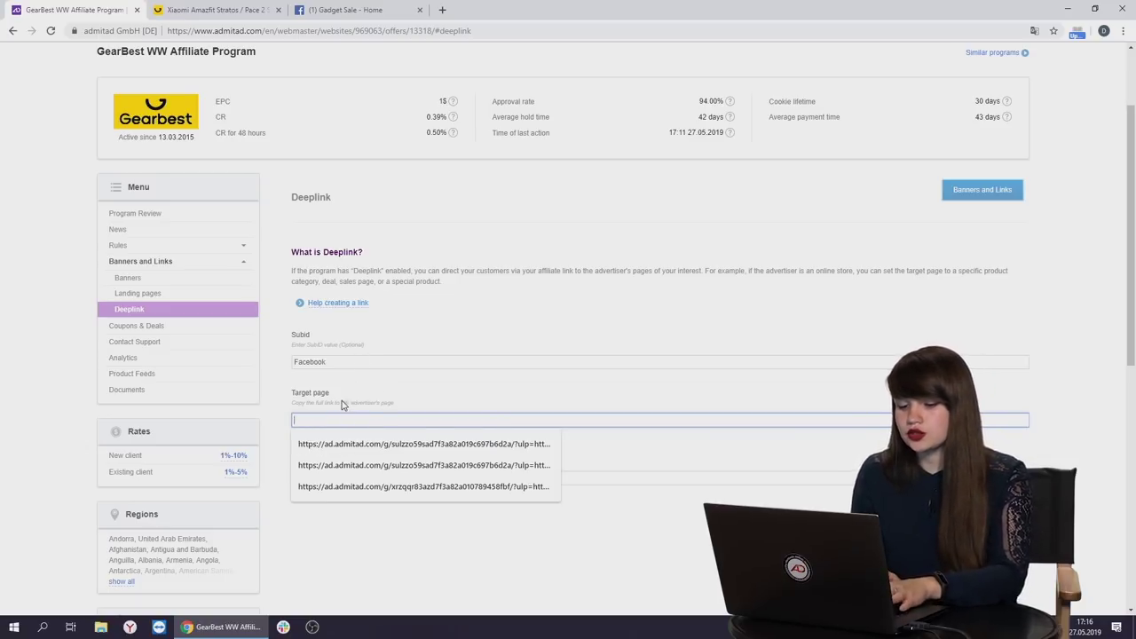
key(ctrl+v)
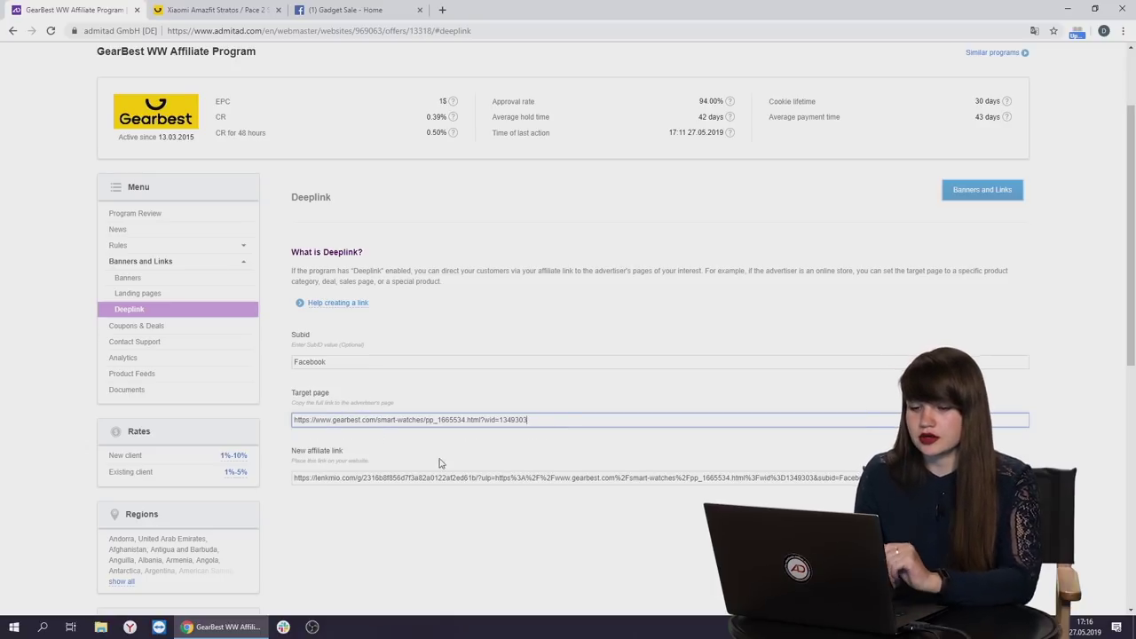
click(515, 480)
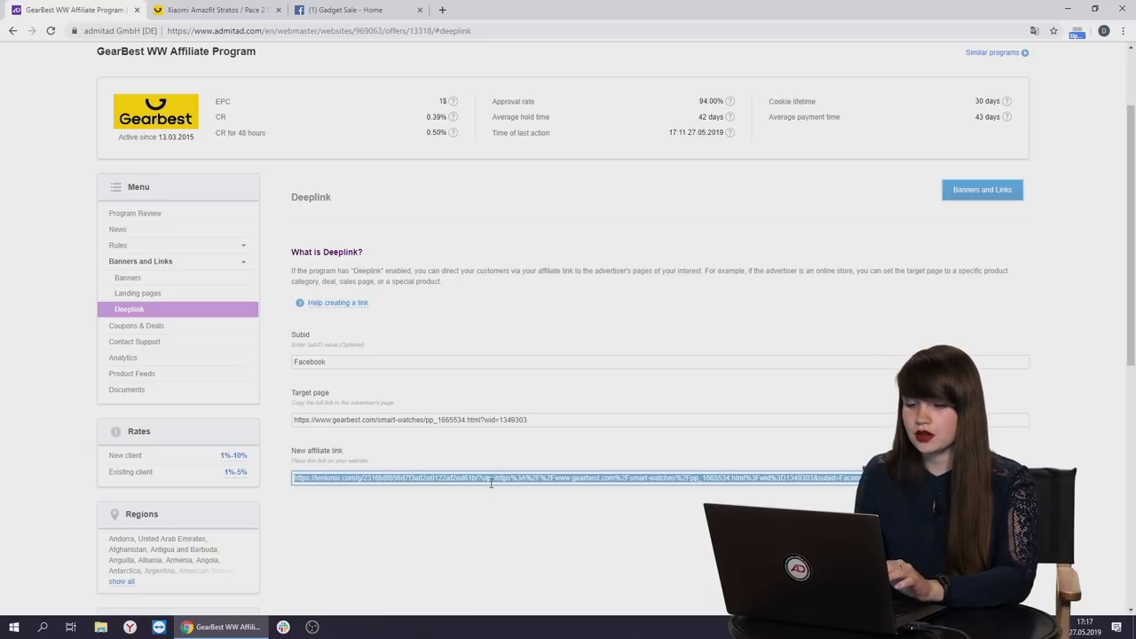
right_click(490, 482)
click(530, 345)
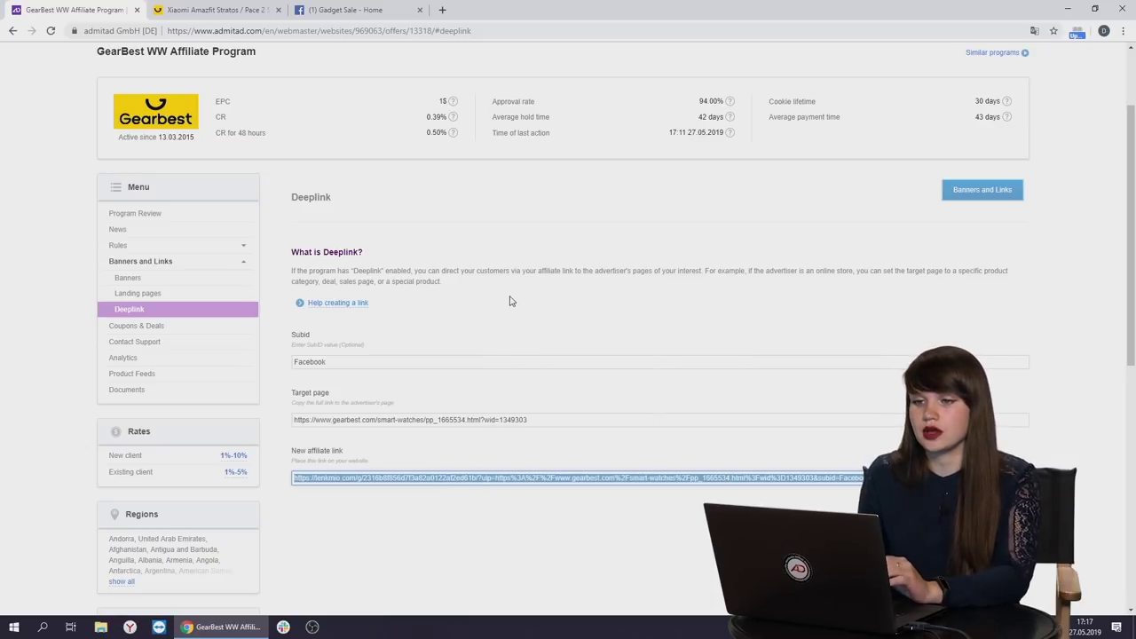
scroll(469, 308, up, 2)
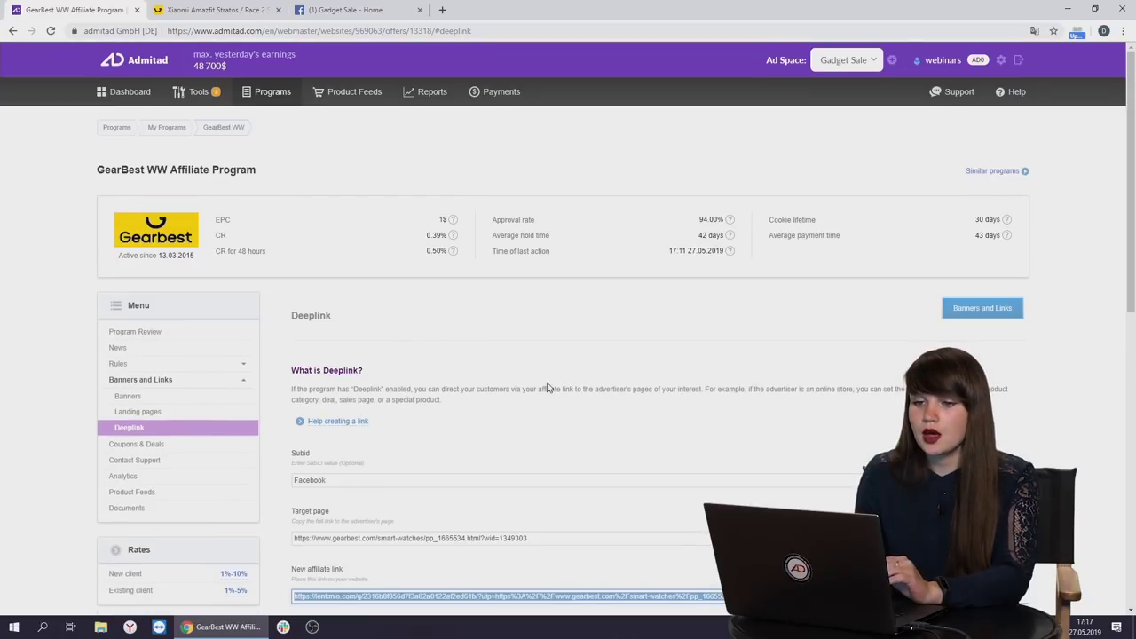
mouse_move(189, 93)
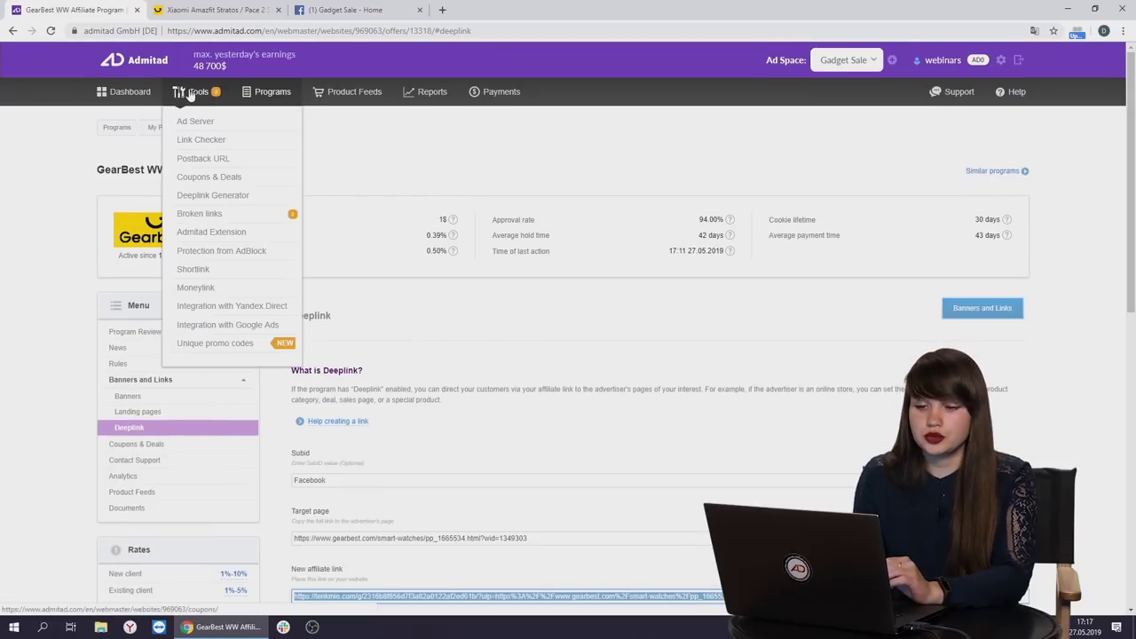
click(197, 269)
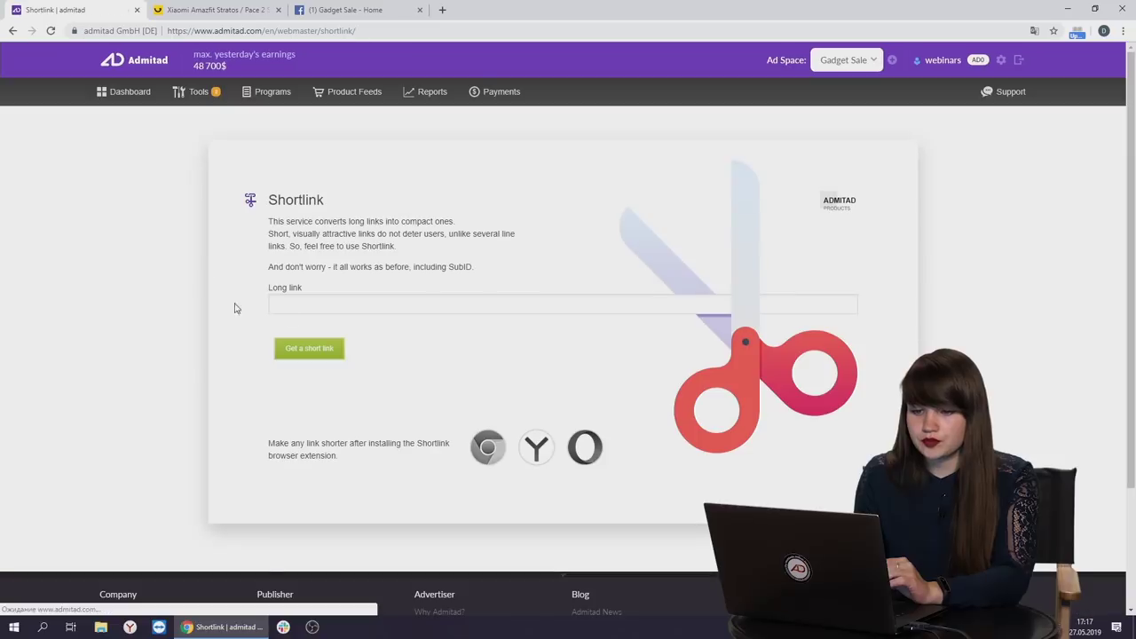
click(453, 306)
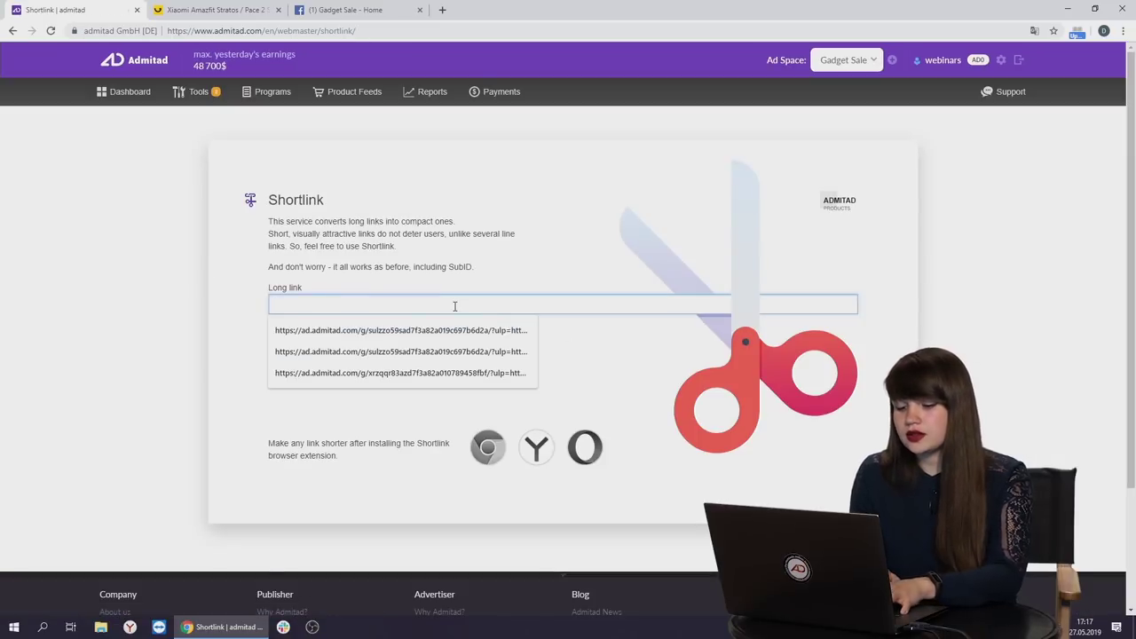
key(ctrl+v)
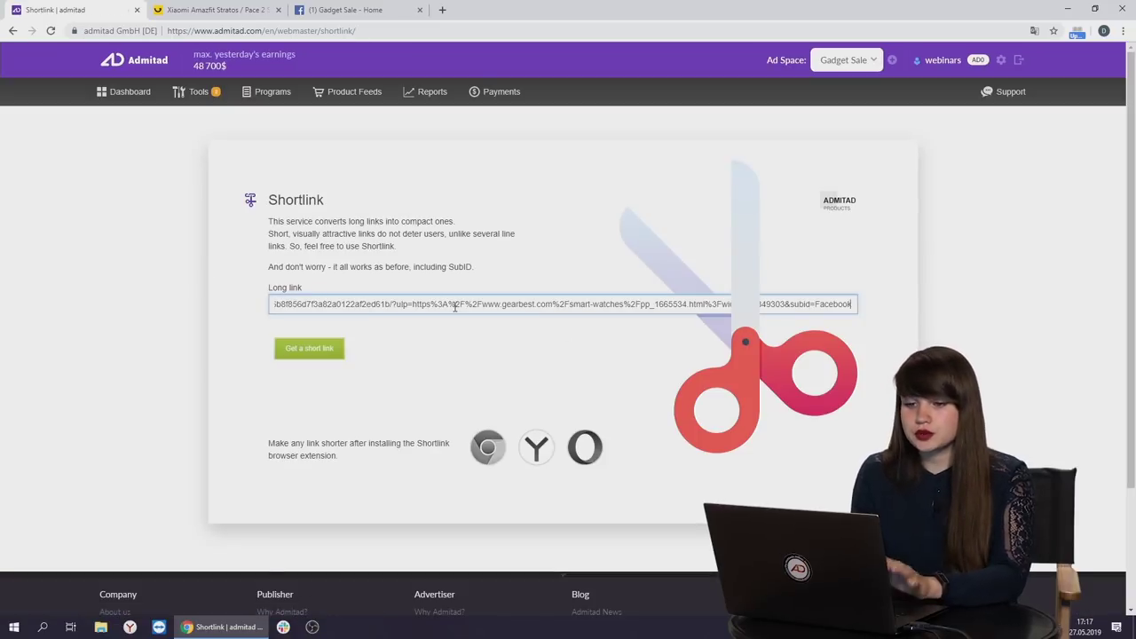
click(329, 347)
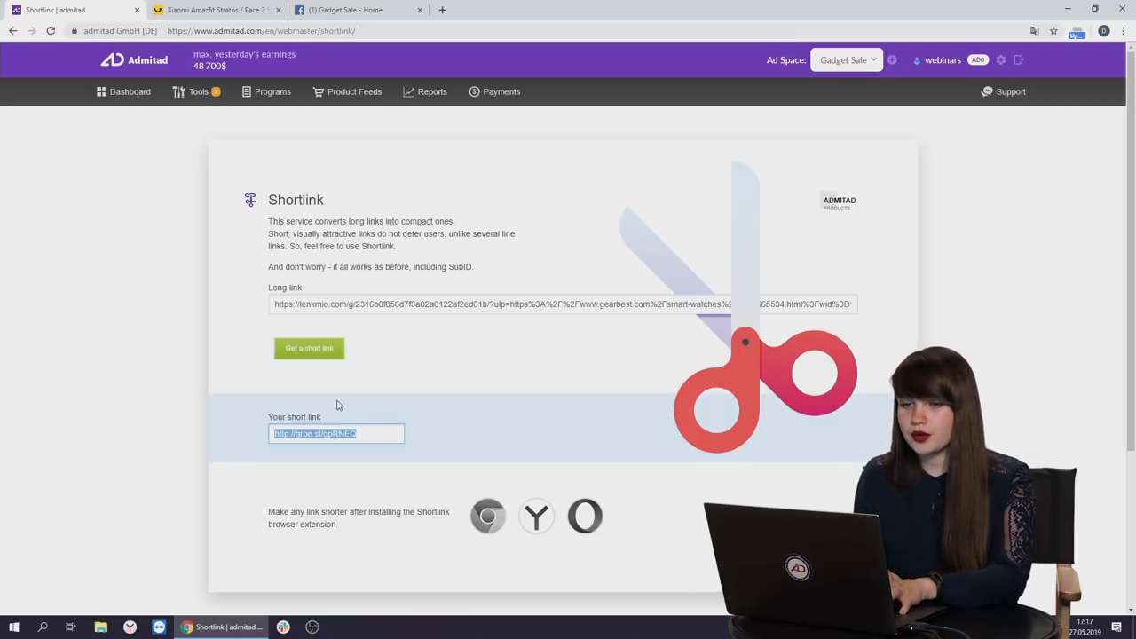
Add the grbe.st short link to the Gadget Sale draft and publish it as a regular post
click(384, 11)
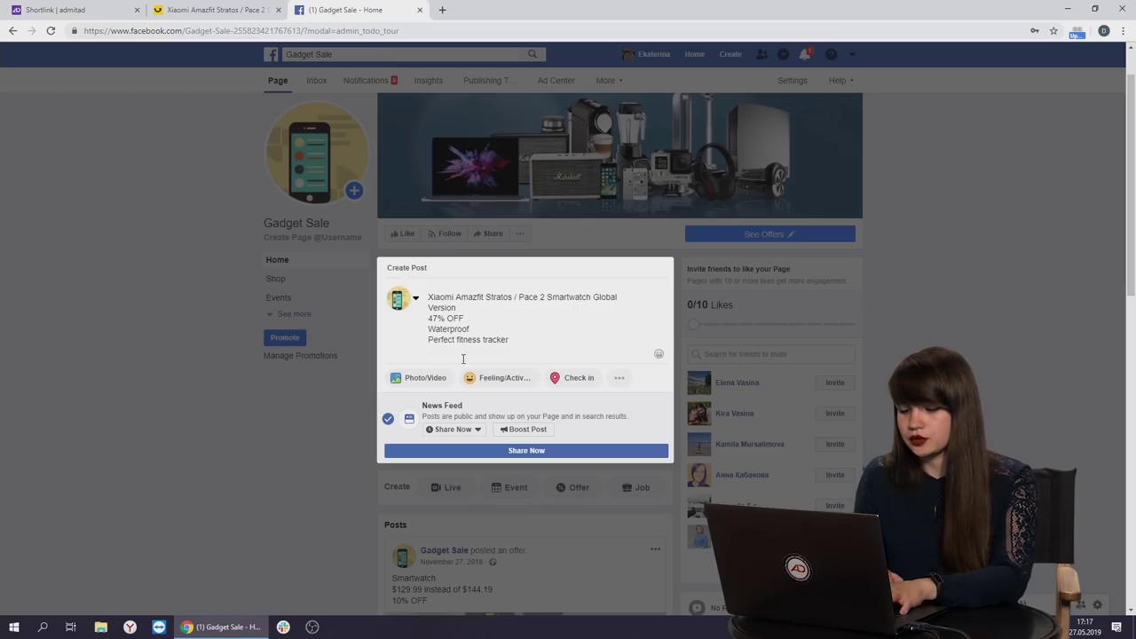
key(ctrl+v)
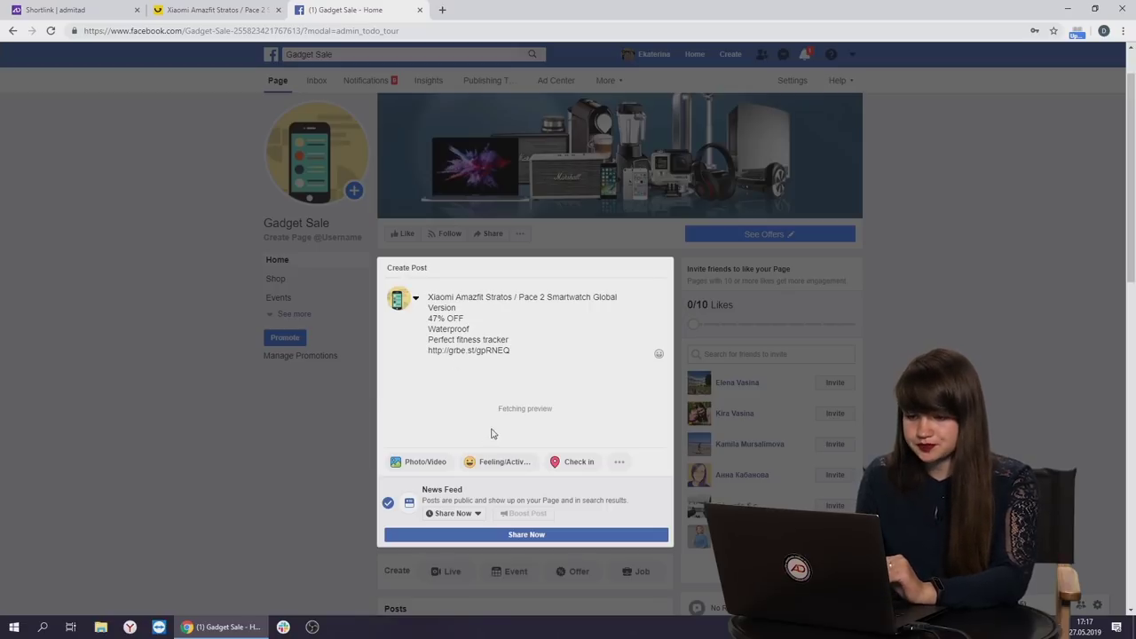
scroll(522, 356, down, 1)
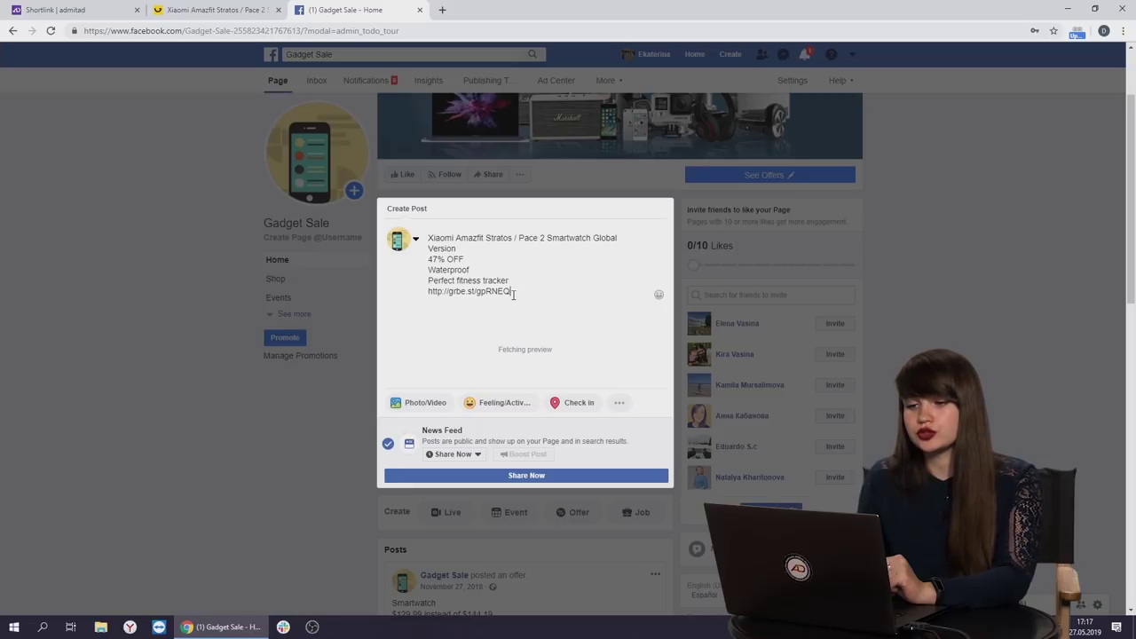
scroll(476, 401, down, 3)
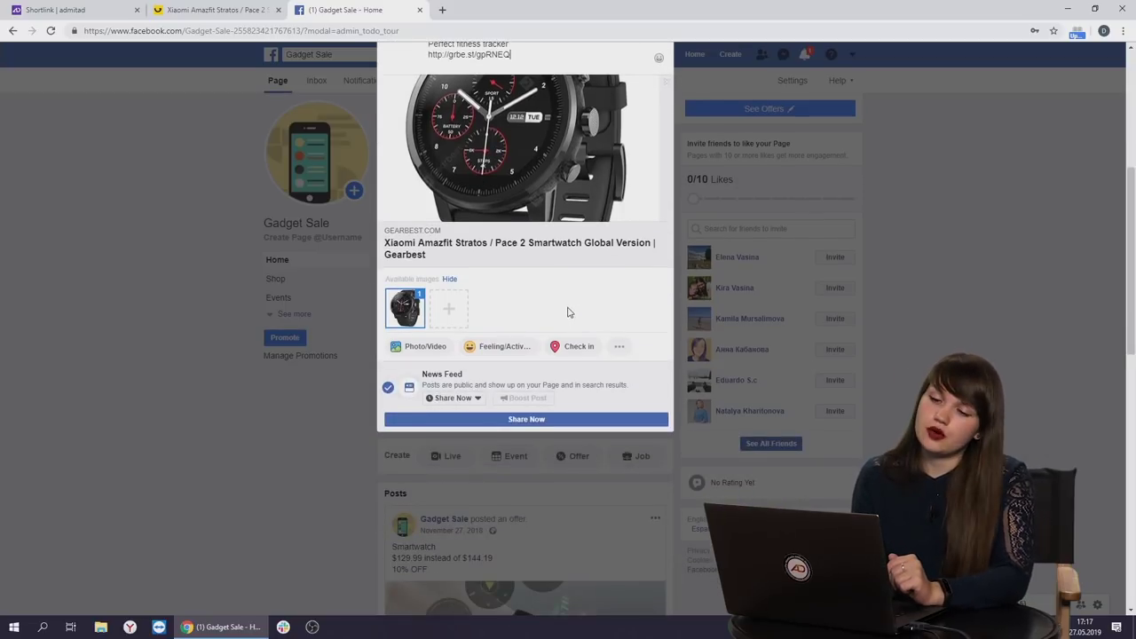
scroll(569, 311, up, 1)
scroll(569, 312, up, 2)
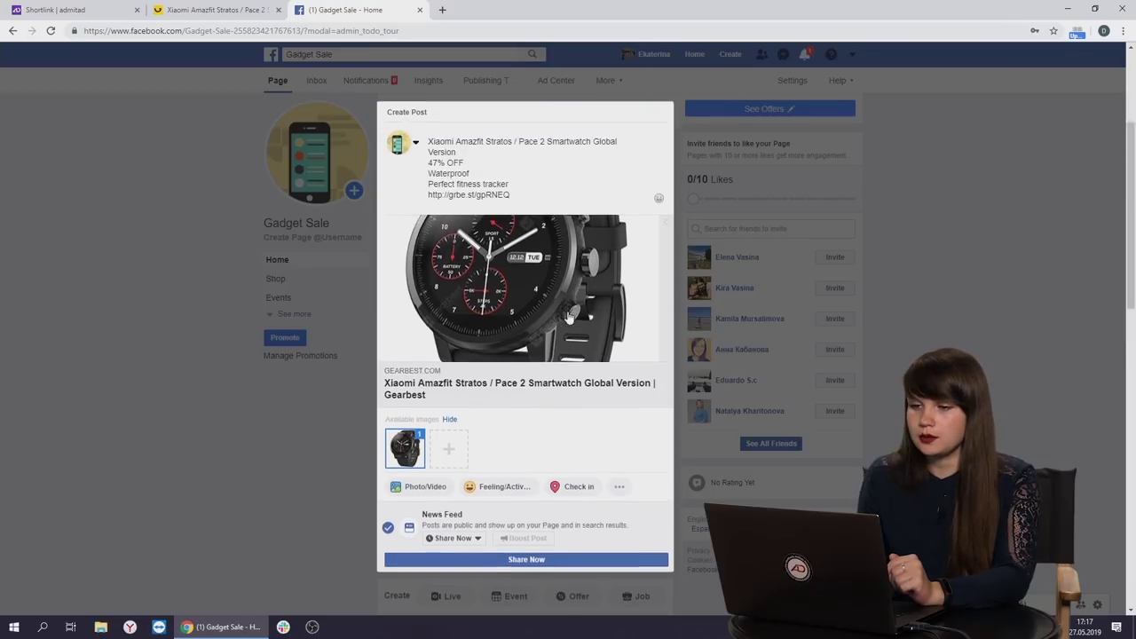
scroll(552, 418, down, 3)
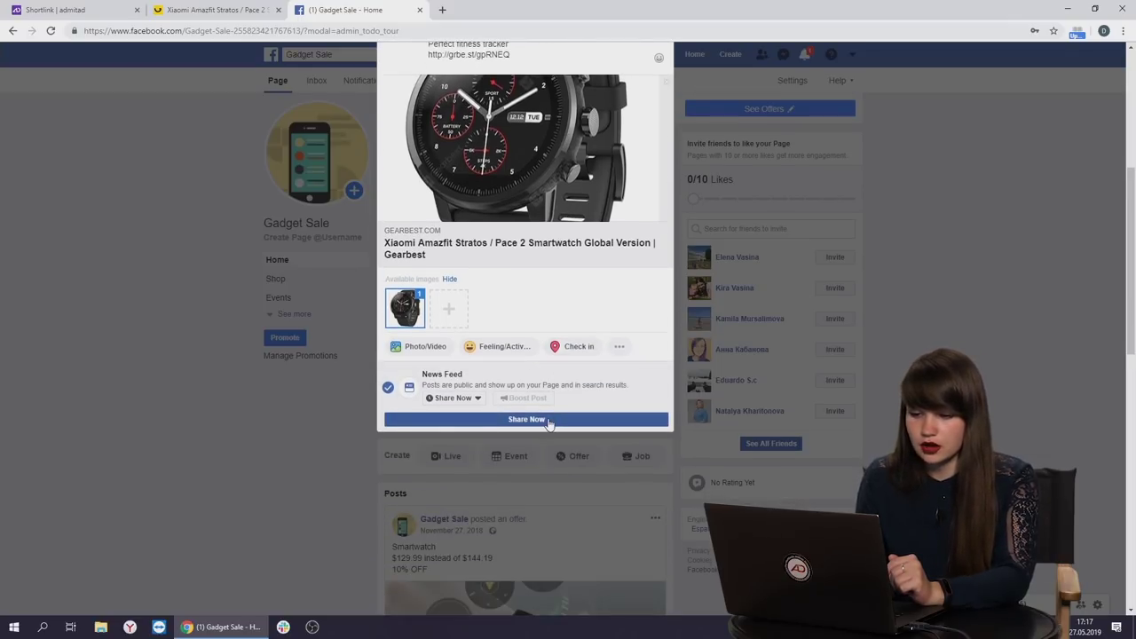
click(550, 421)
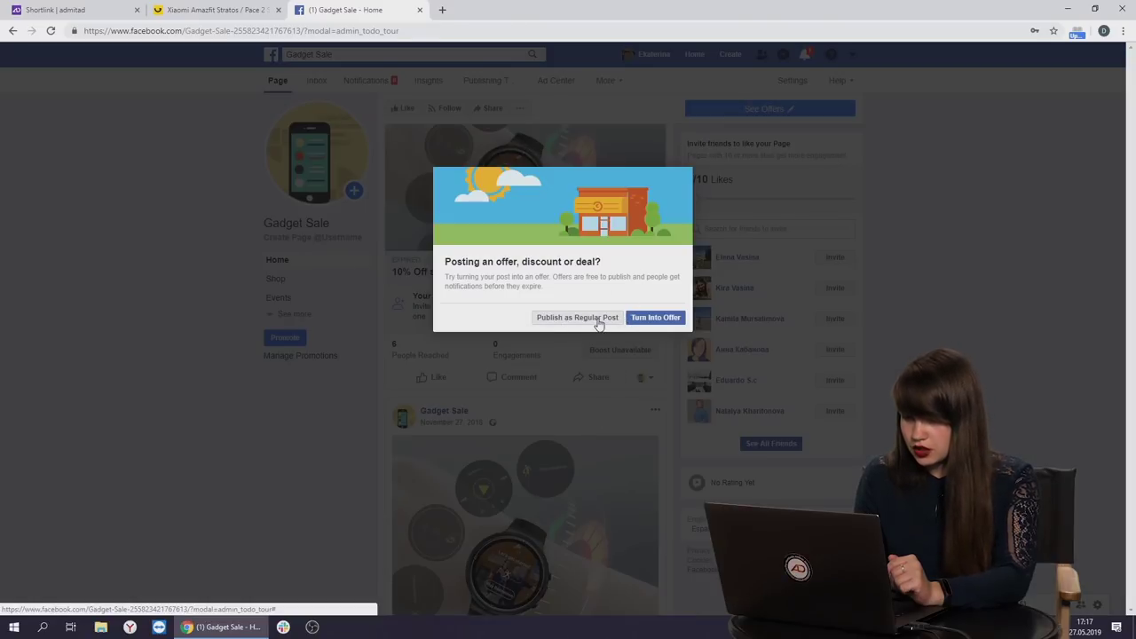
click(595, 317)
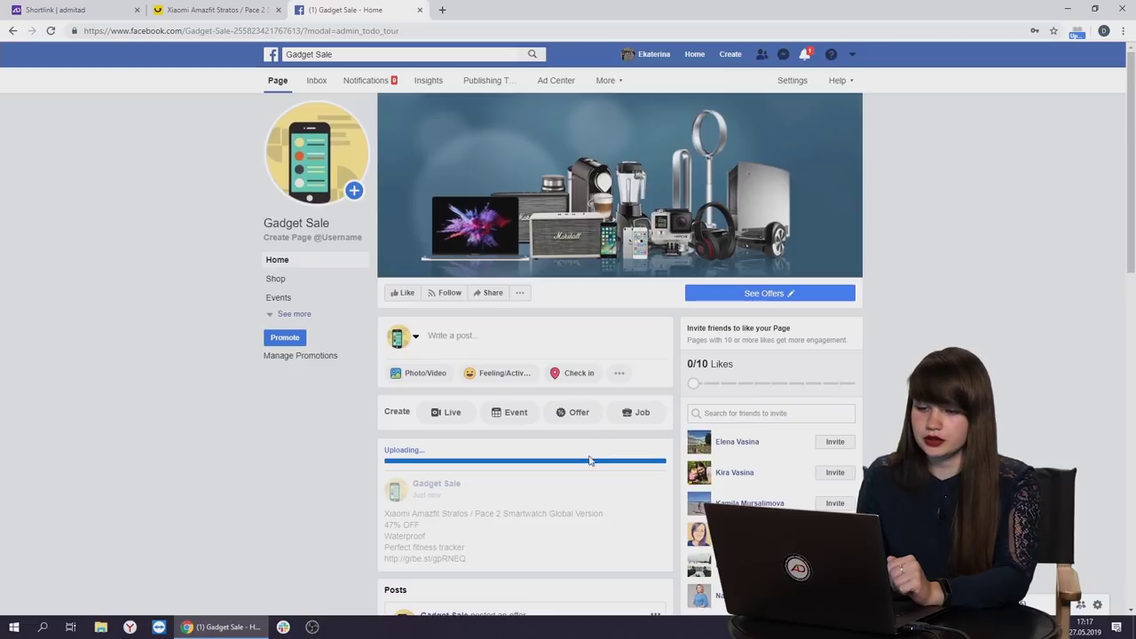
scroll(1099, 262, down, 2)
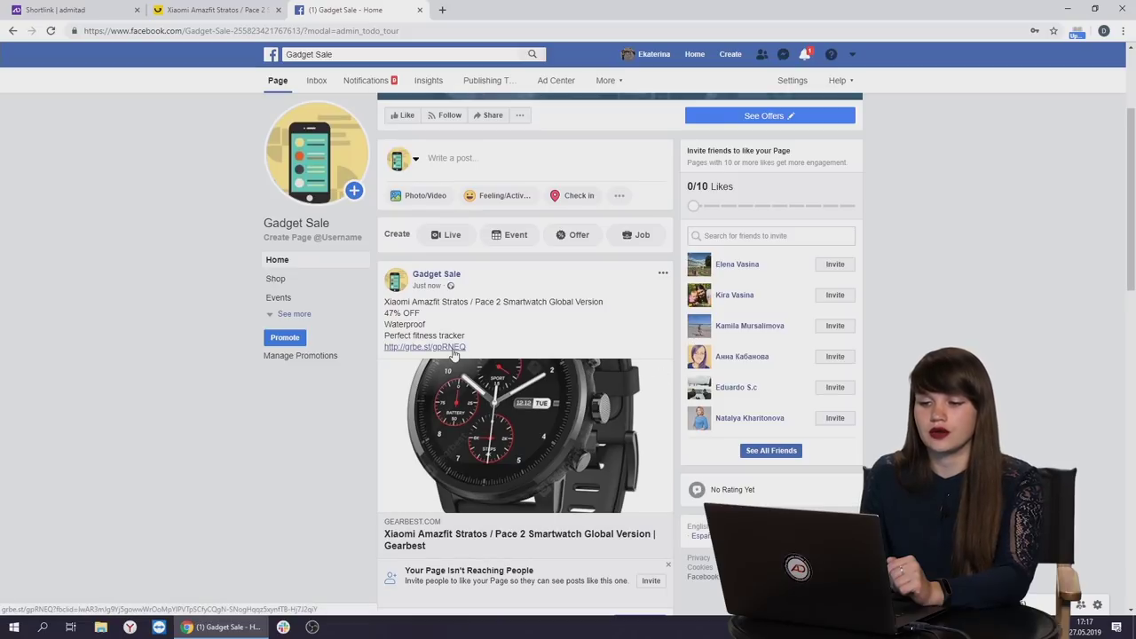
click(496, 533)
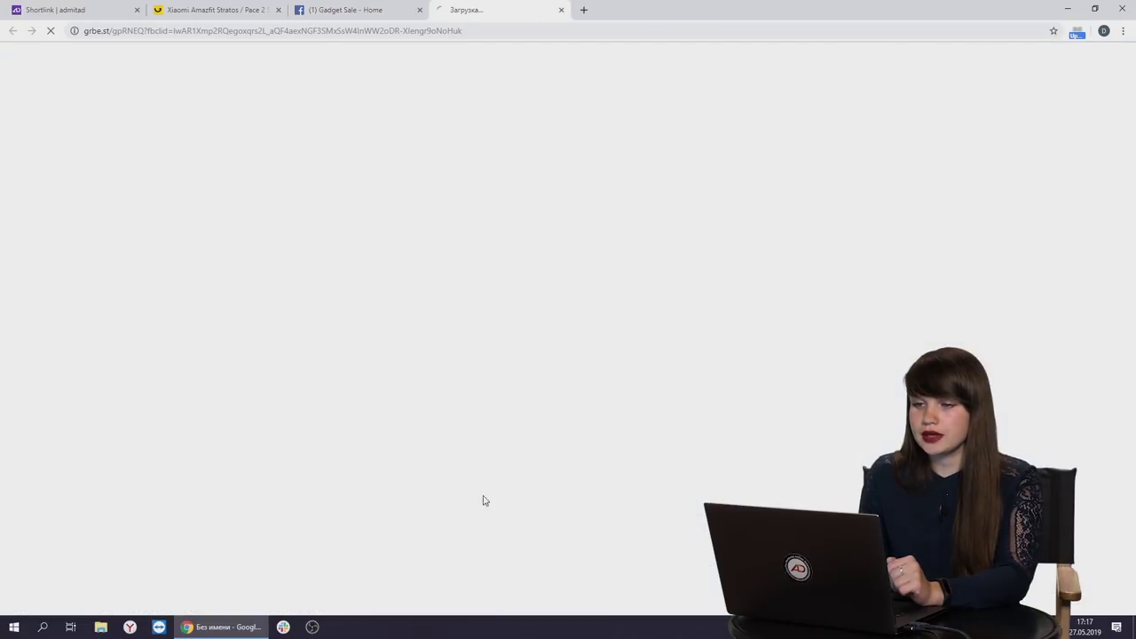
click(332, 6)
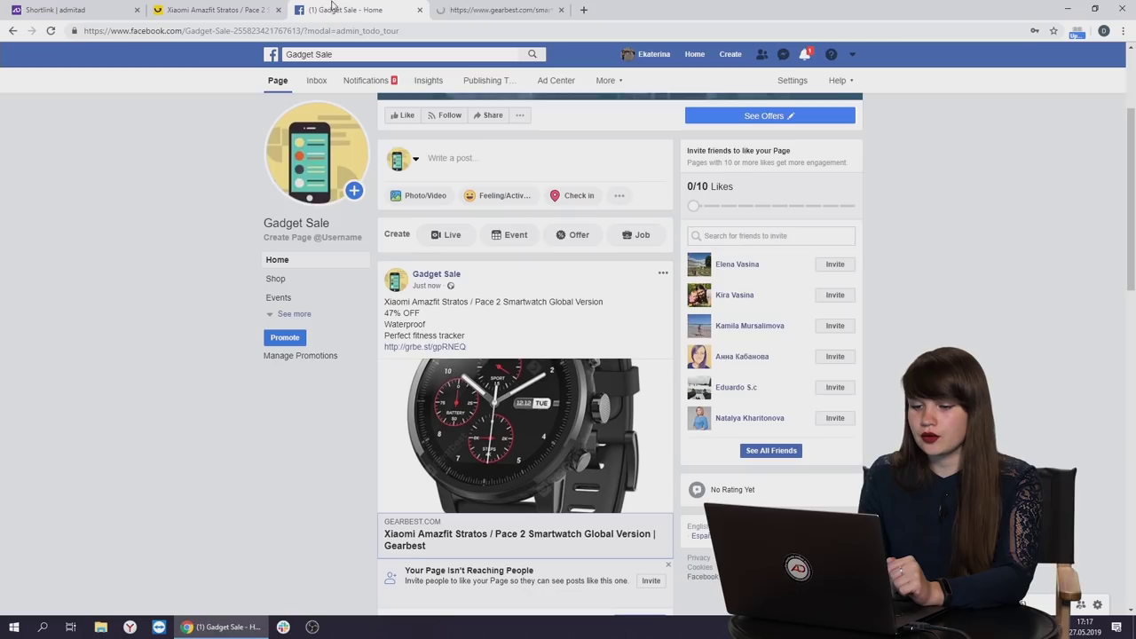
click(519, 543)
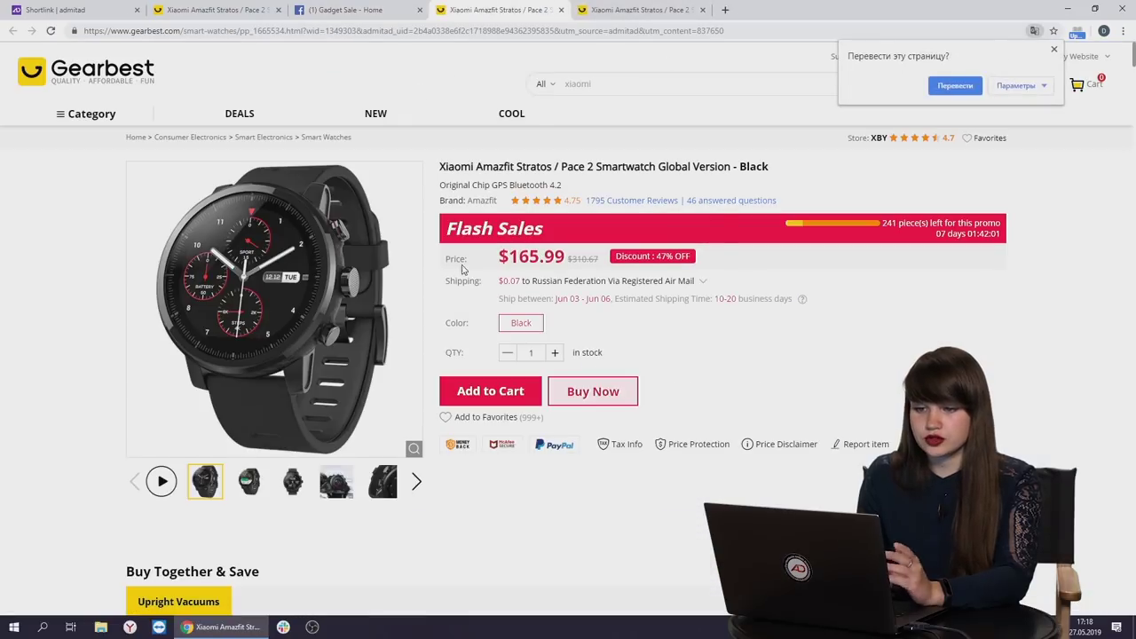
click(351, 16)
click(544, 540)
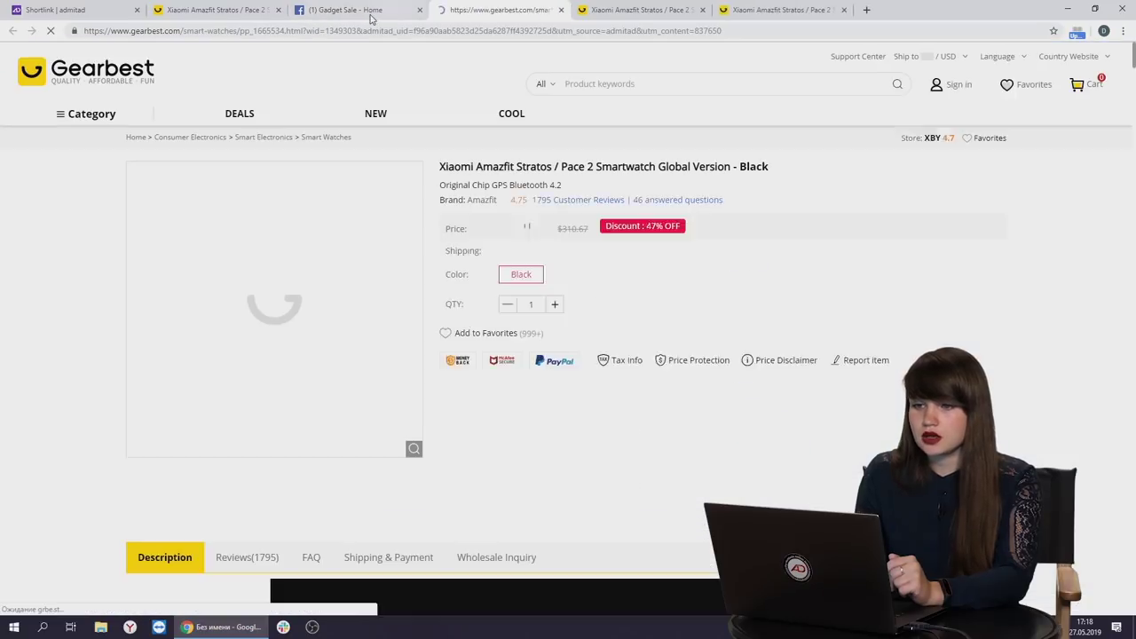
click(371, 17)
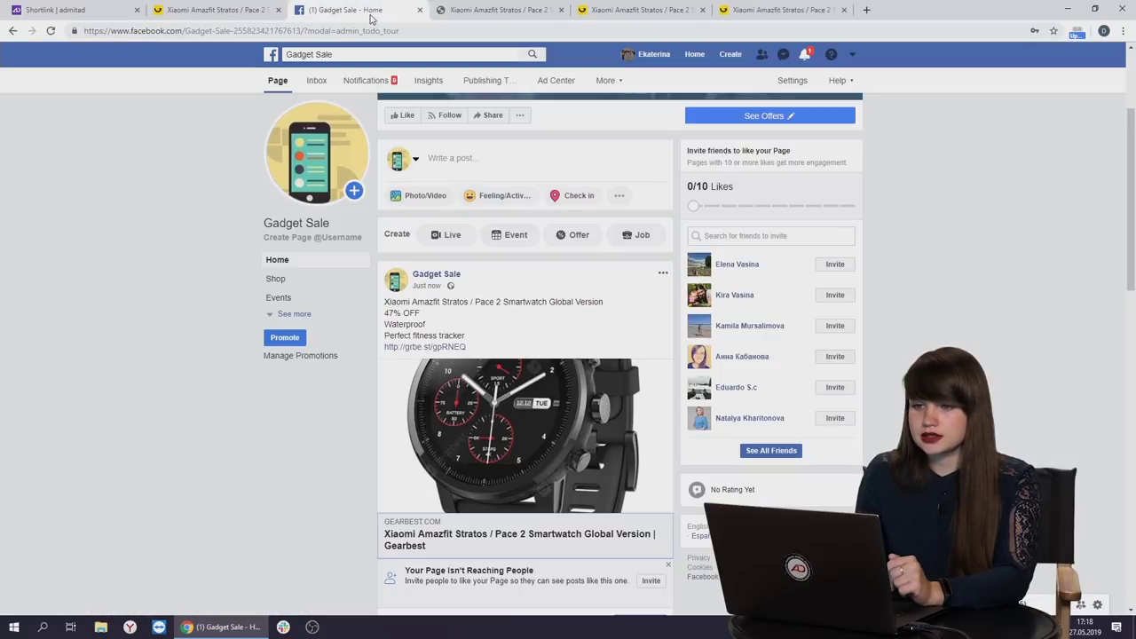
click(508, 539)
click(350, 16)
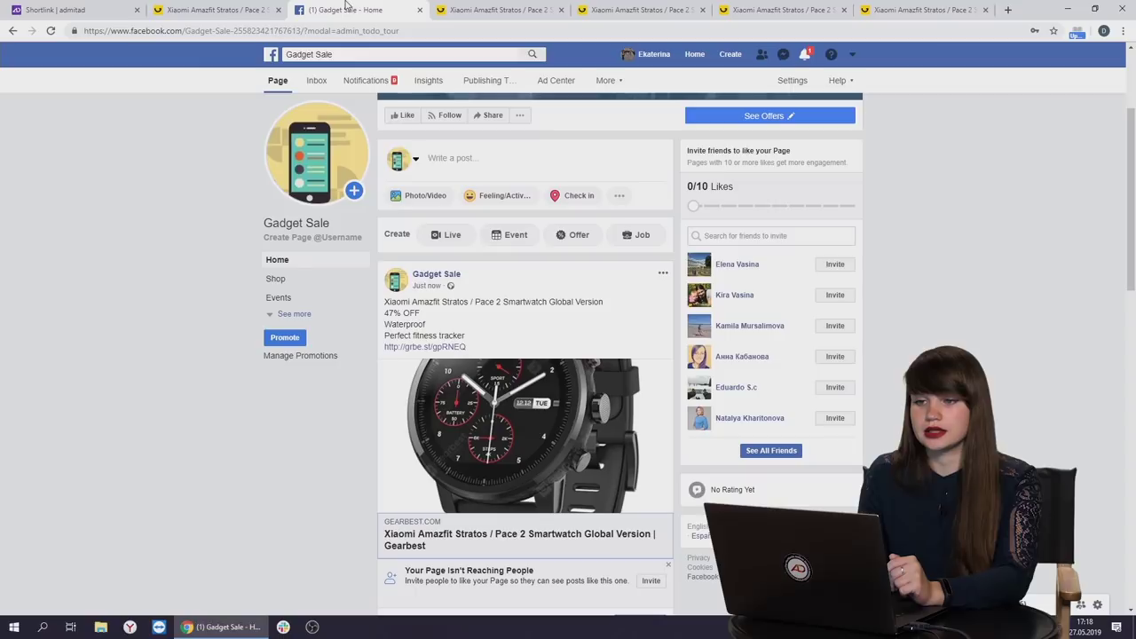
click(566, 543)
click(305, 5)
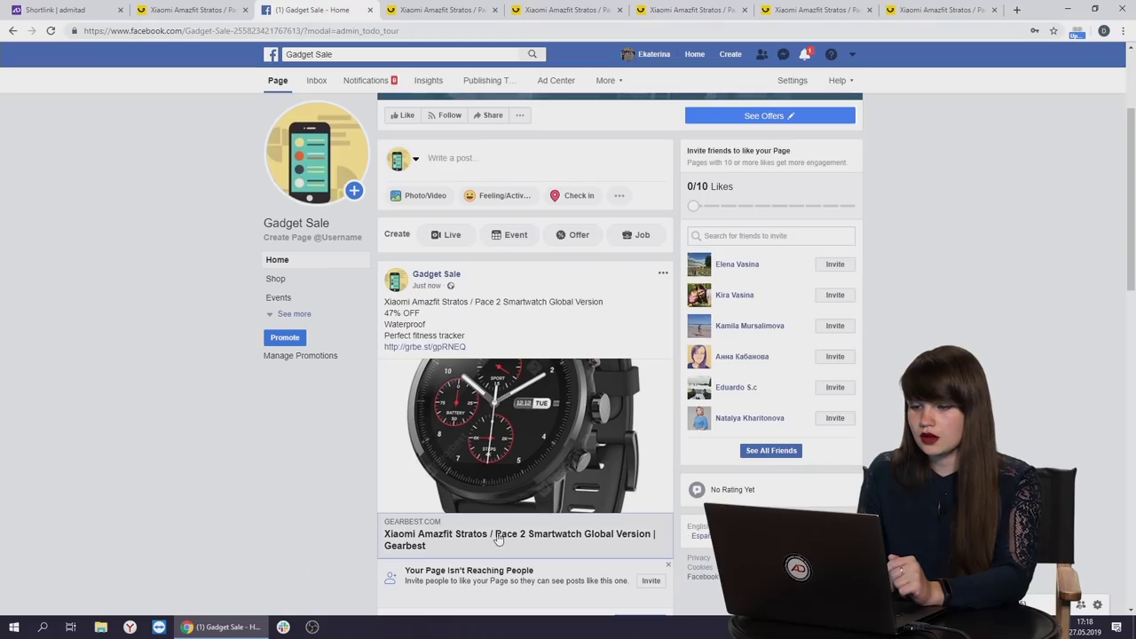
click(502, 532)
click(284, 10)
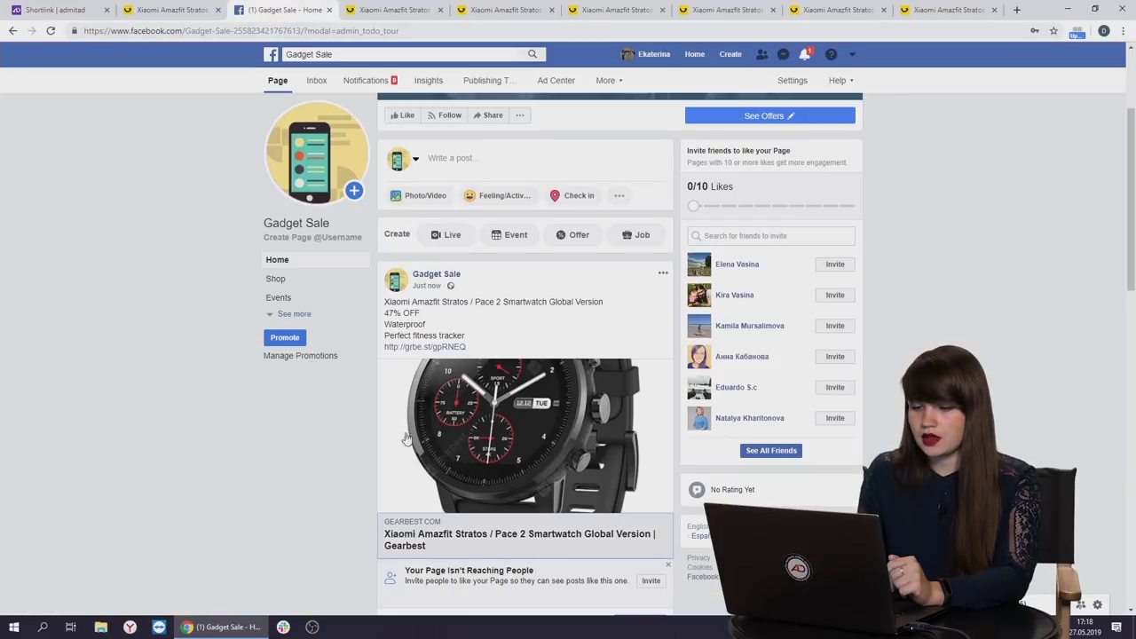
click(458, 547)
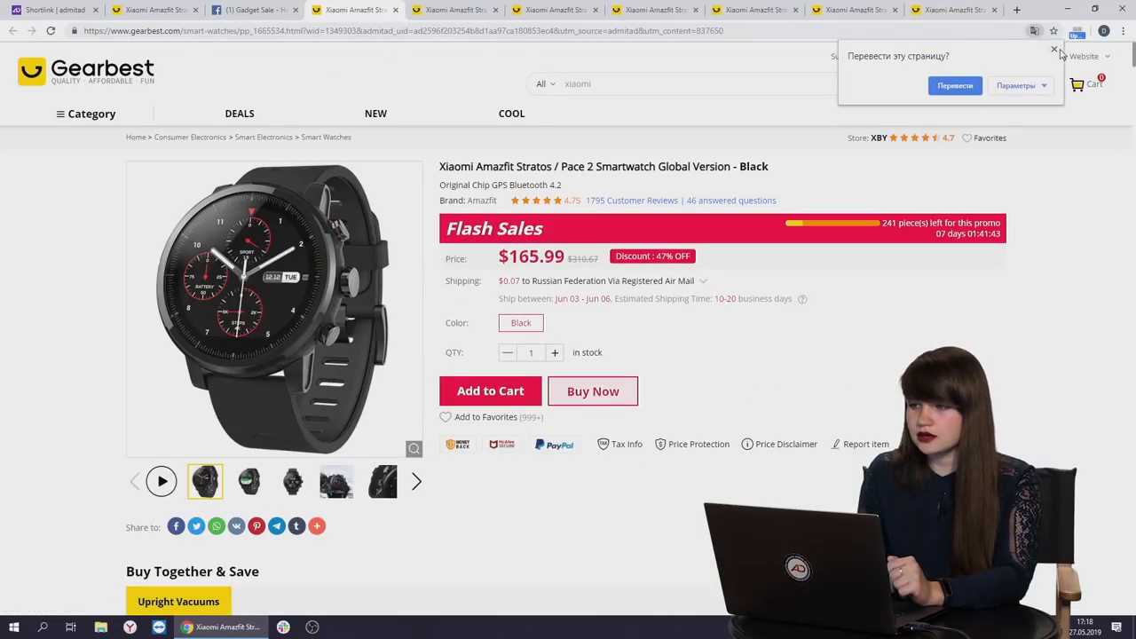
click(394, 9)
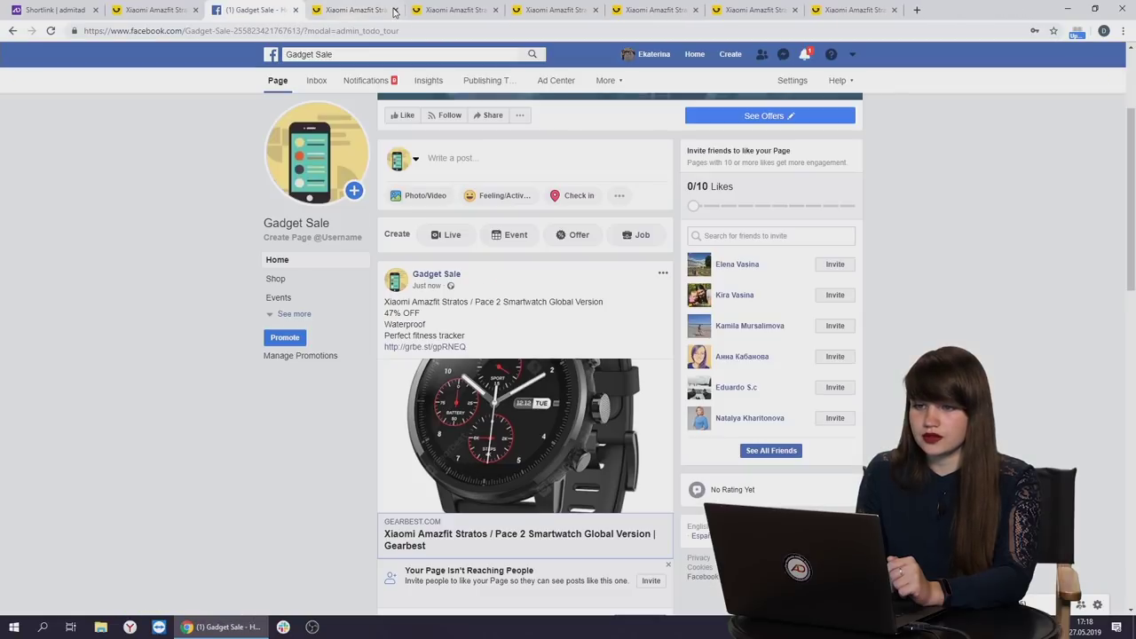
click(394, 10)
click(394, 9)
middle_click(392, 10)
middle_click(393, 10)
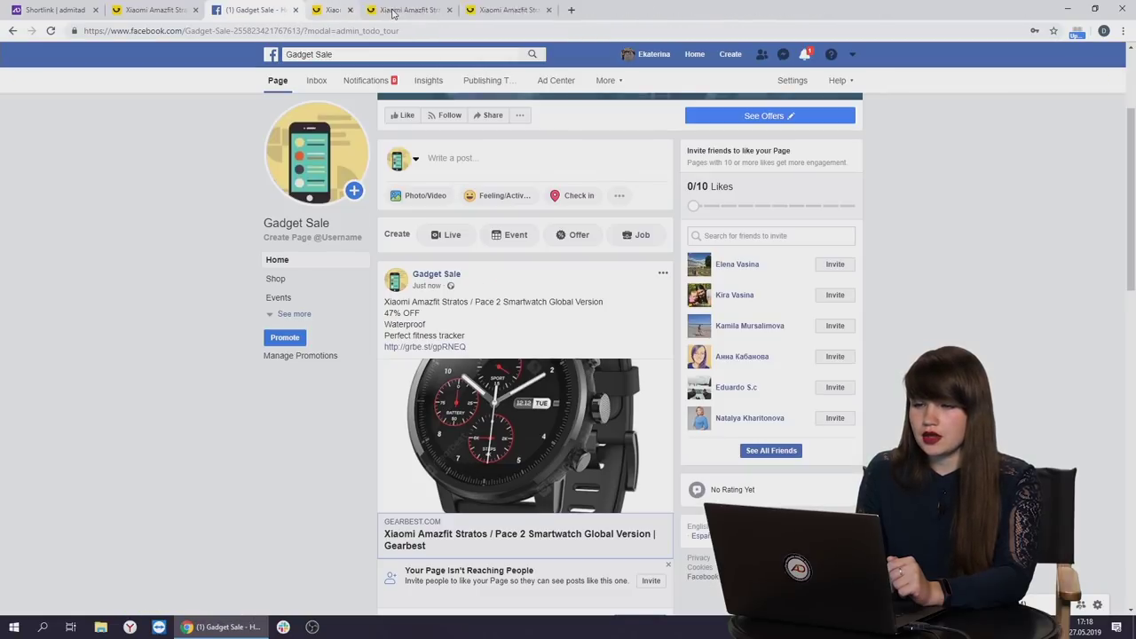
middle_click(392, 11)
middle_click(392, 10)
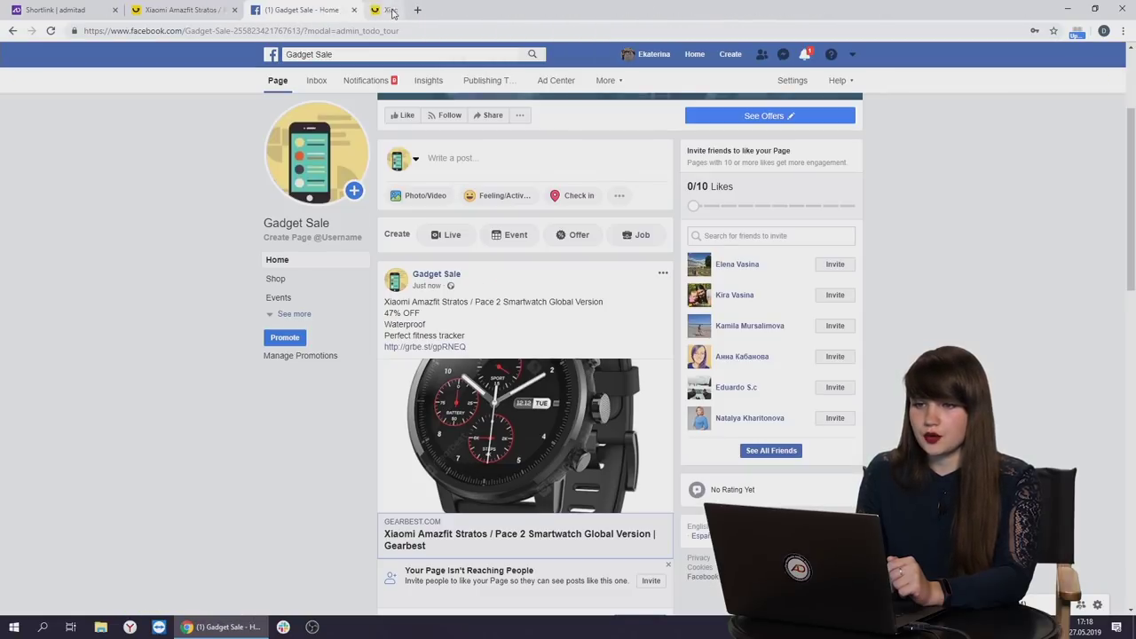
Show the 27.05.2019 ad-space report for Gadget Sale and GearBest WW, showing 1 click
click(41, 12)
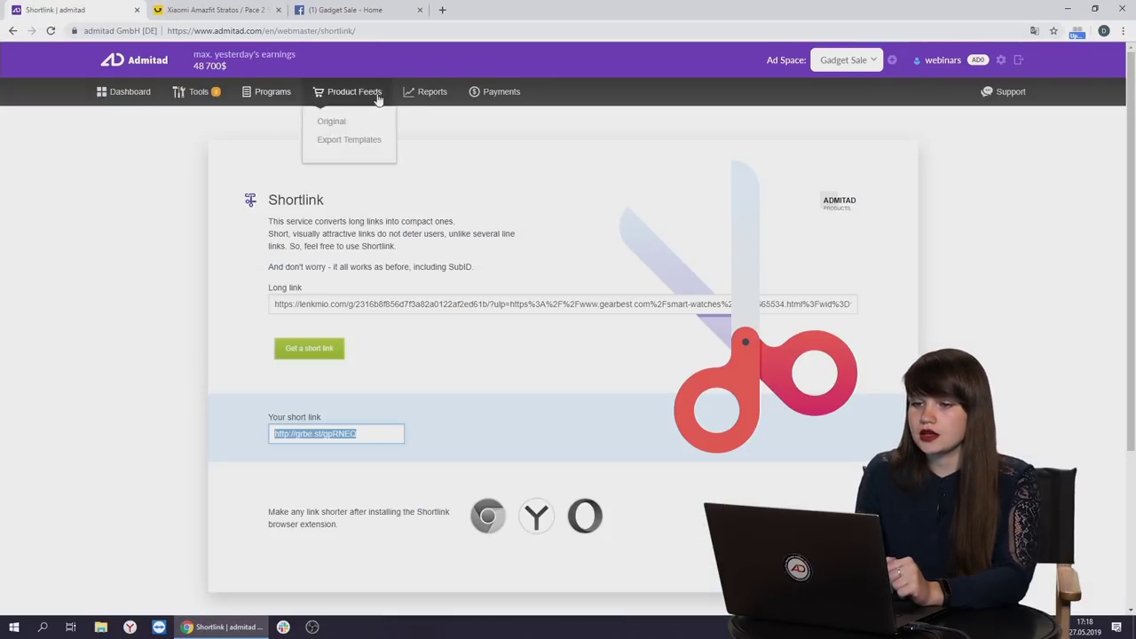
mouse_move(431, 87)
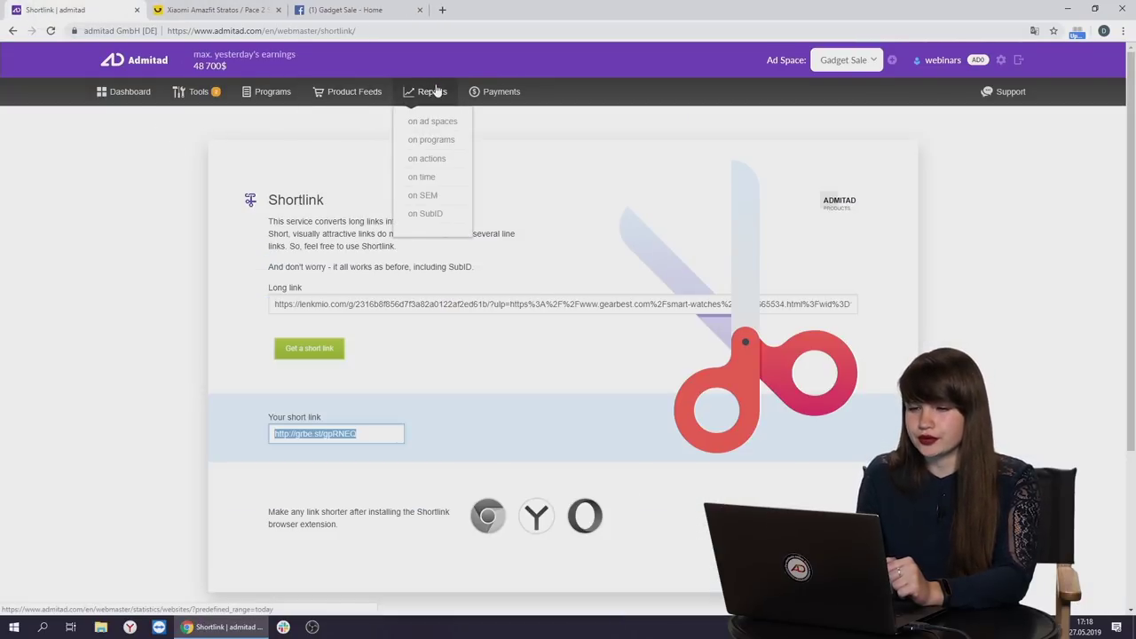
click(439, 88)
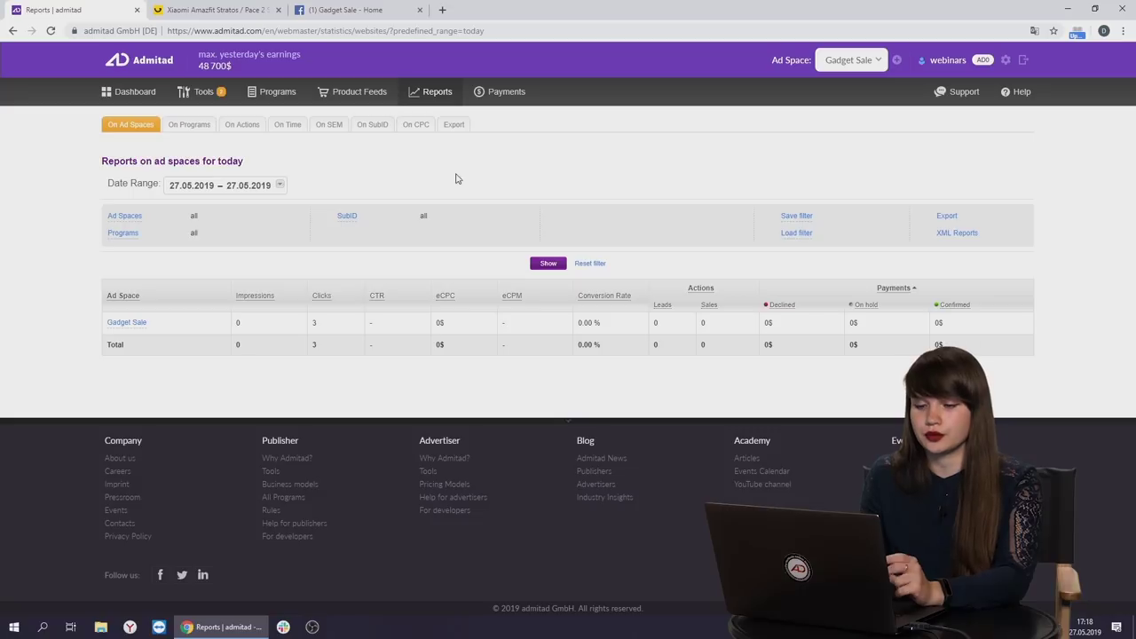
click(112, 217)
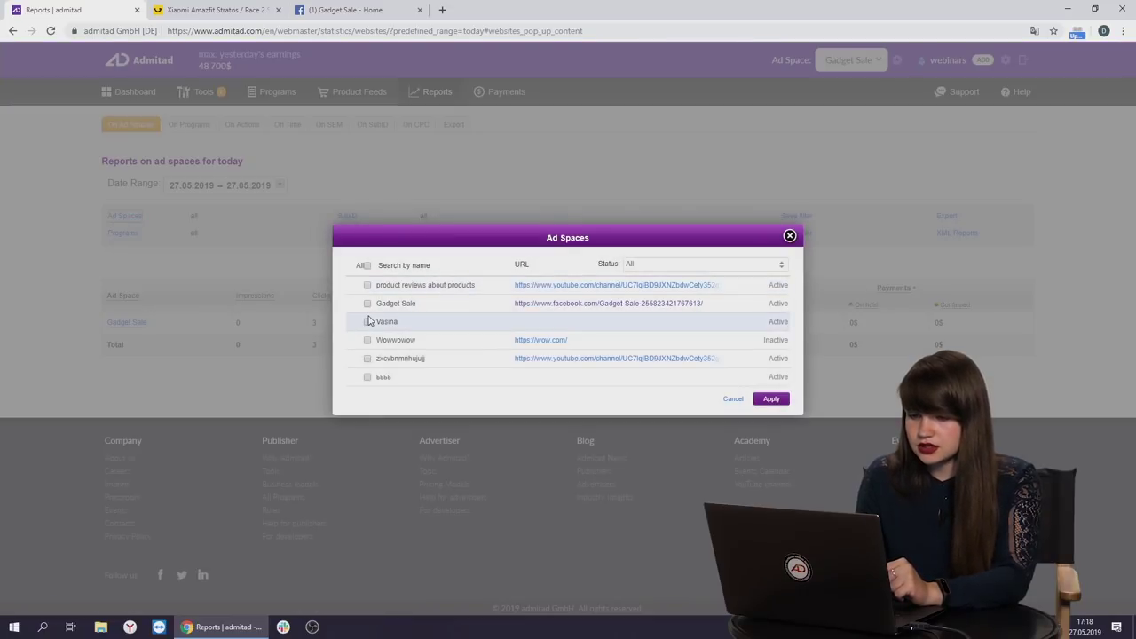
click(770, 399)
click(126, 233)
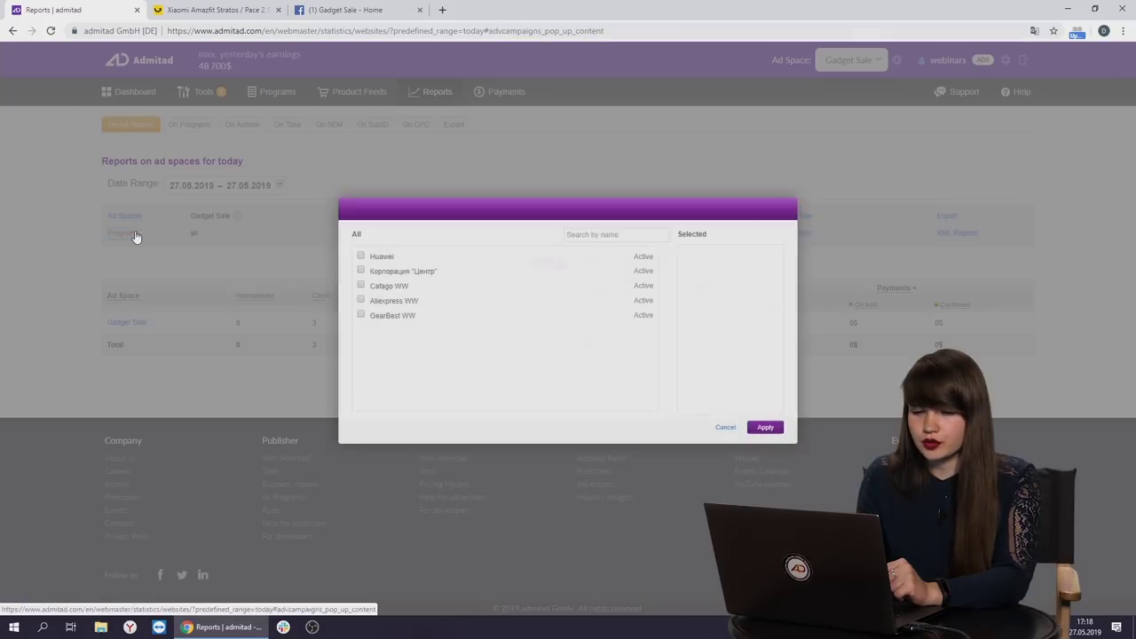
click(361, 317)
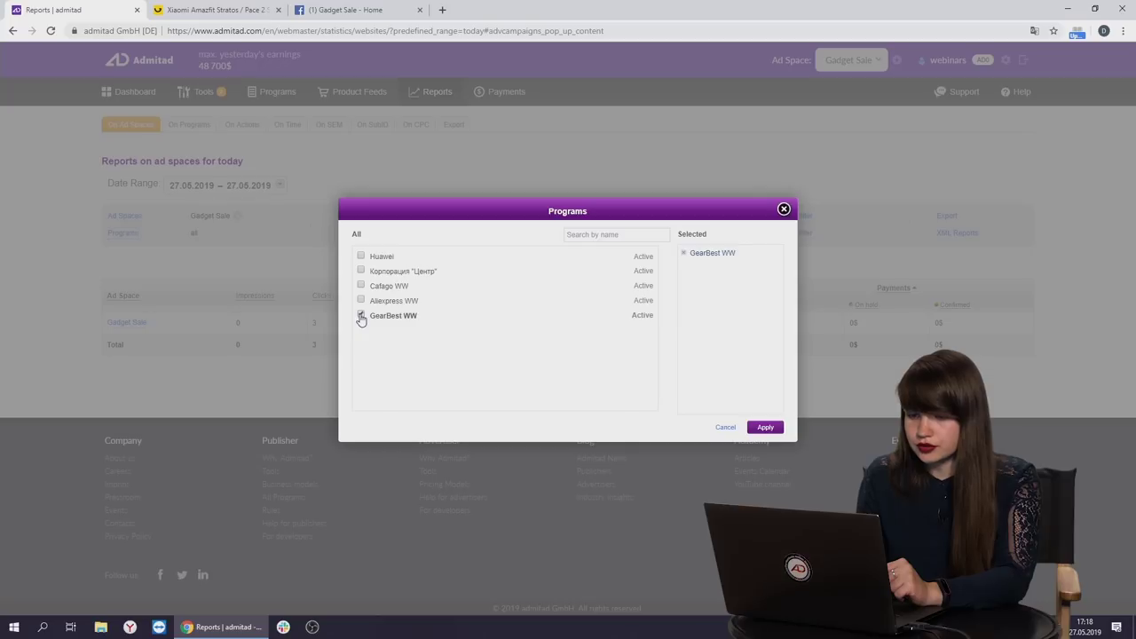
click(763, 426)
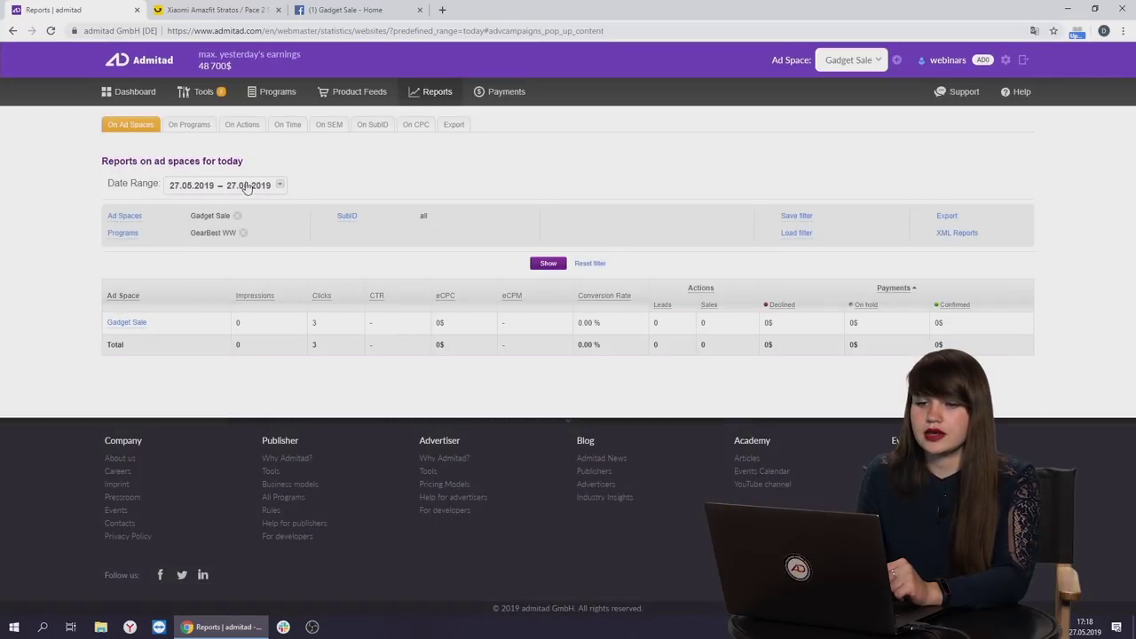
click(550, 264)
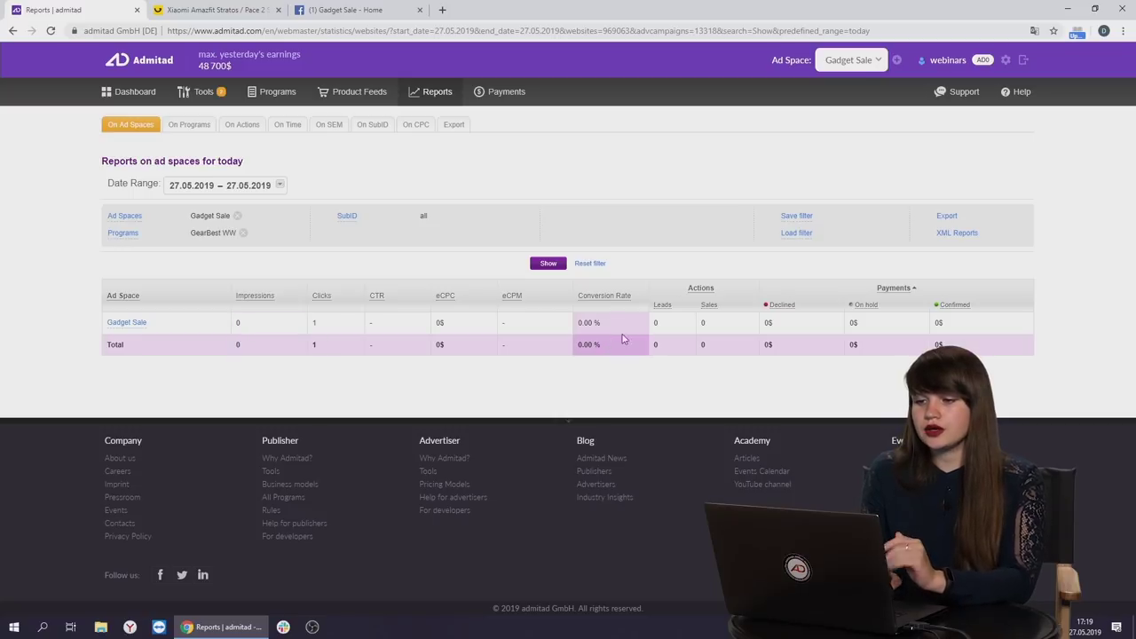
Sort the Gadget Sale GearBest WW report by the Payments column
click(914, 290)
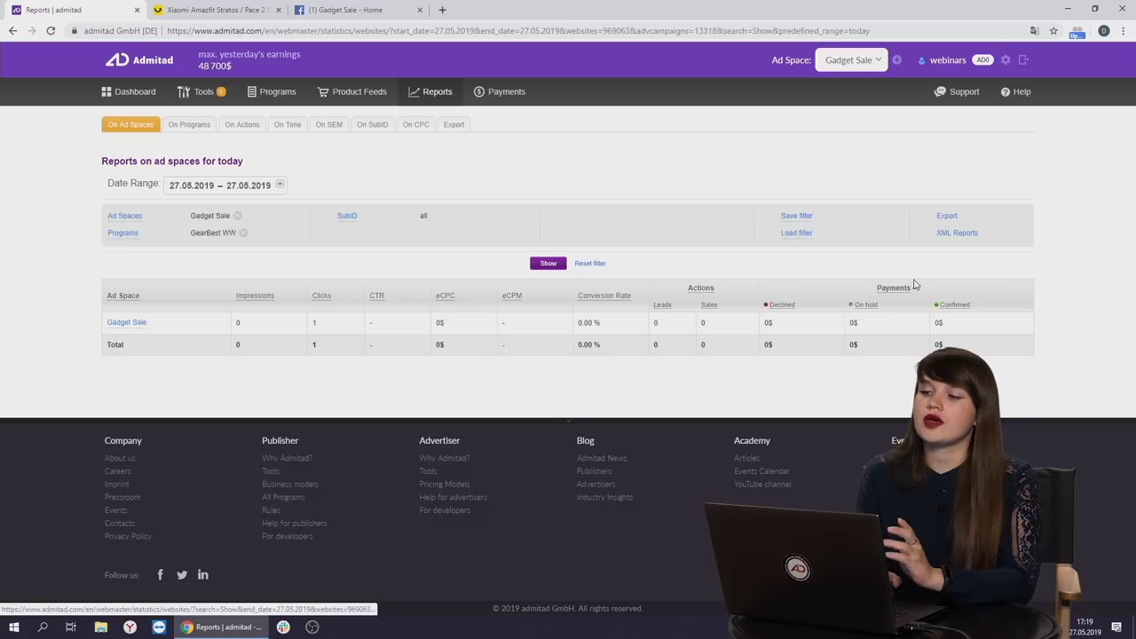